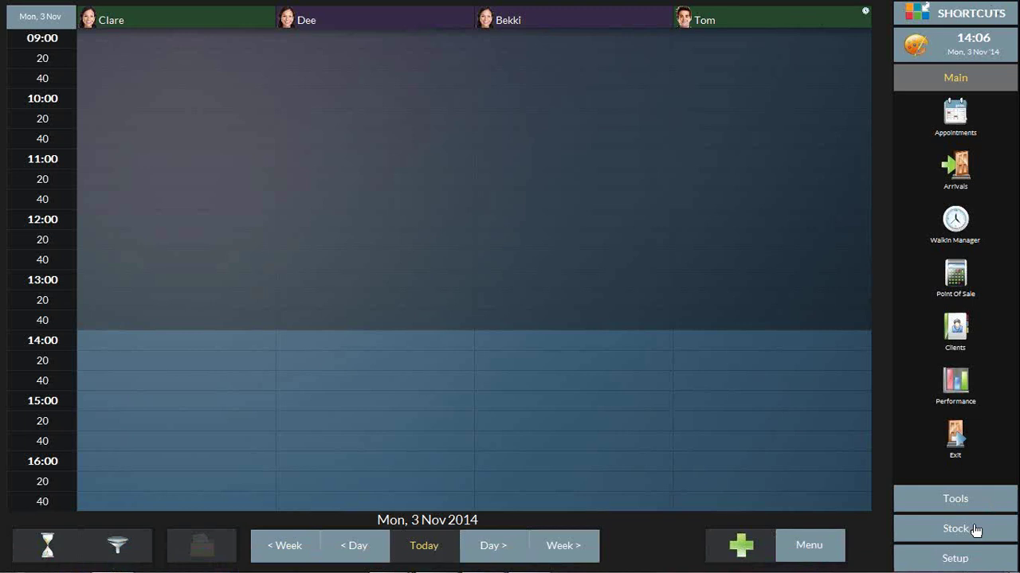
Step: Open the stock product list and expand the Dryers line under Ghd
click(976, 527)
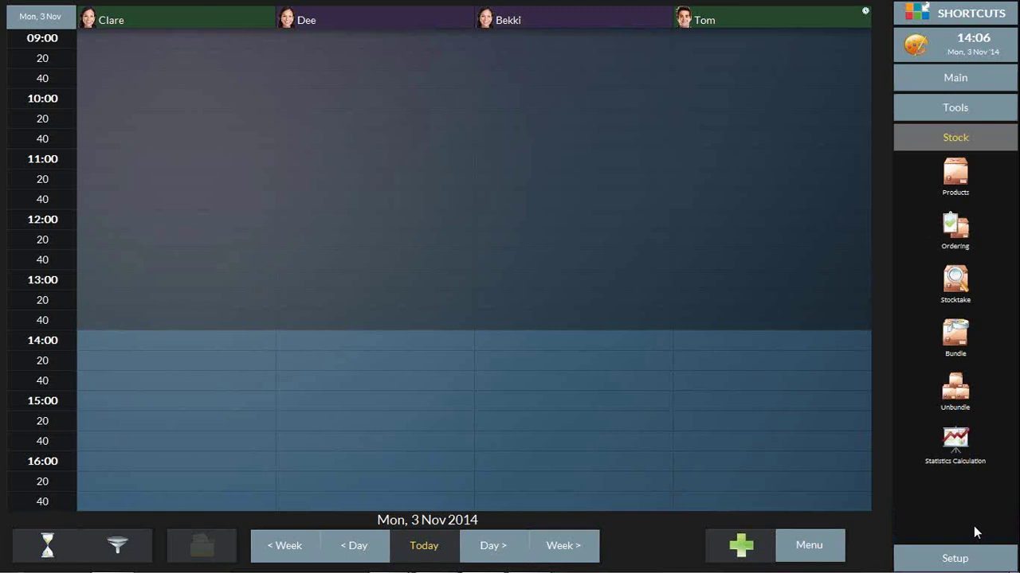
click(957, 177)
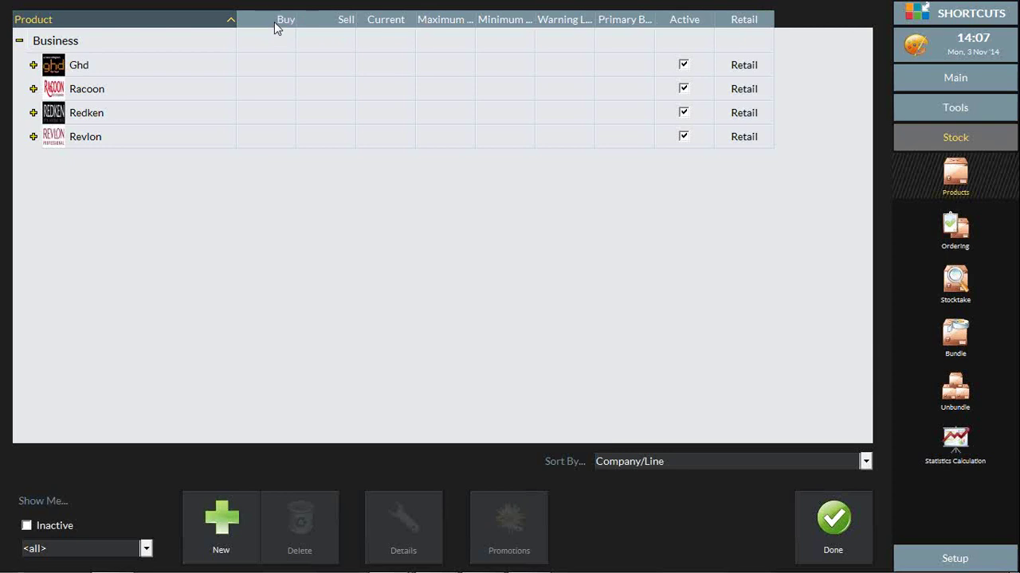
click(33, 66)
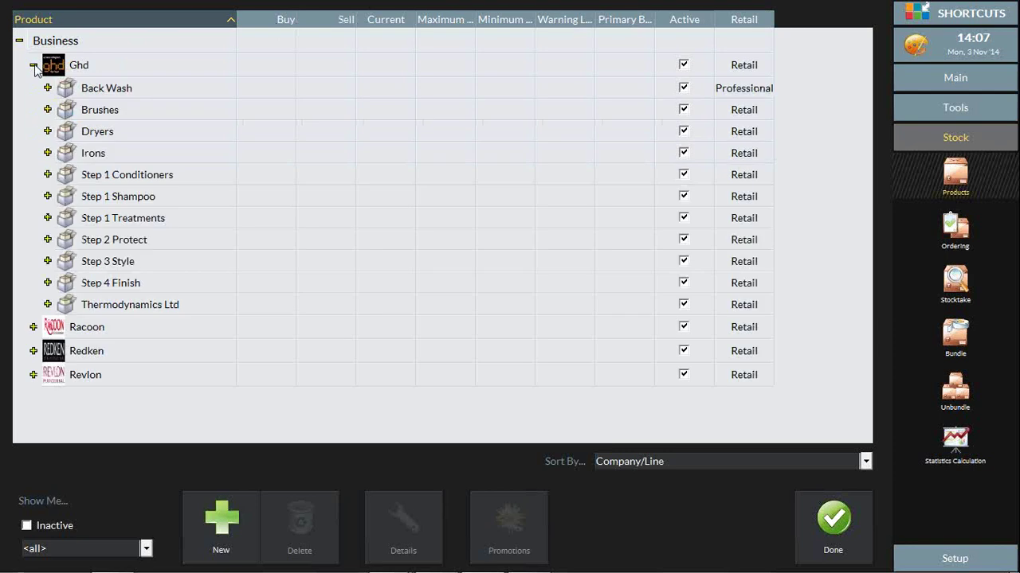
click(48, 131)
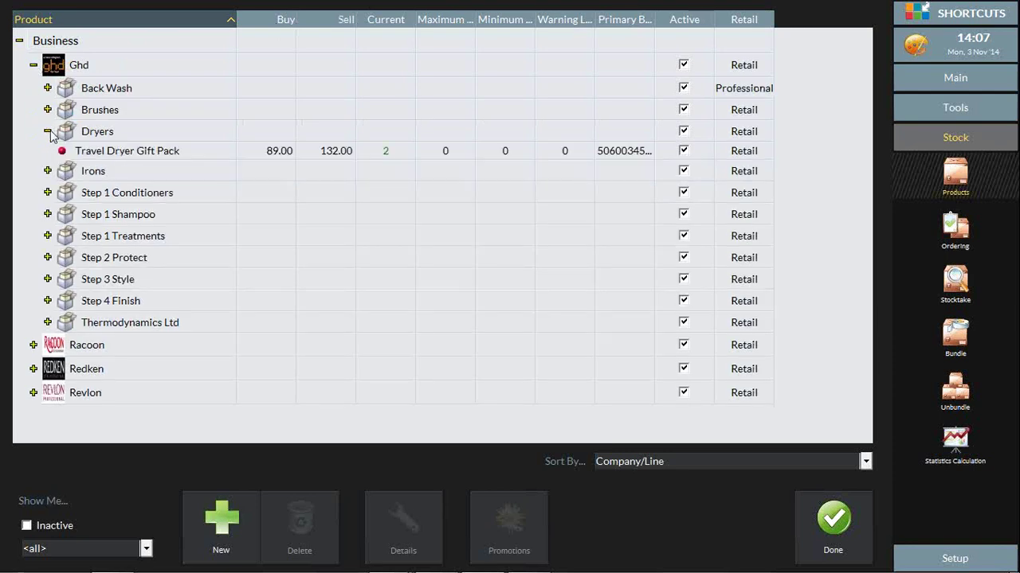
Step: Set the Travel Dryer Gift Pack's maximum stock level to 6 and its minimum level to 2
click(395, 151)
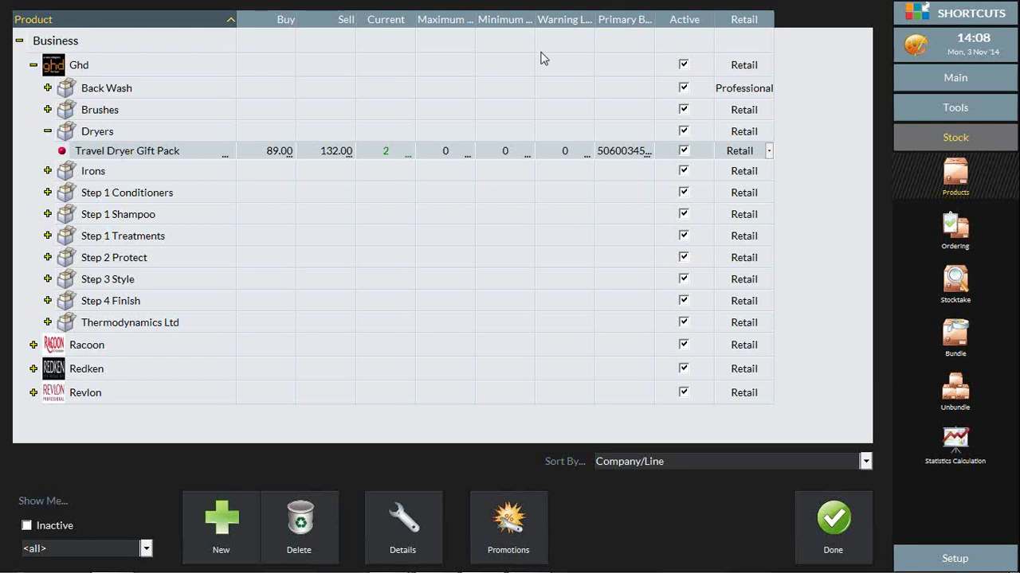
click(461, 151)
text(6)
key(Return)
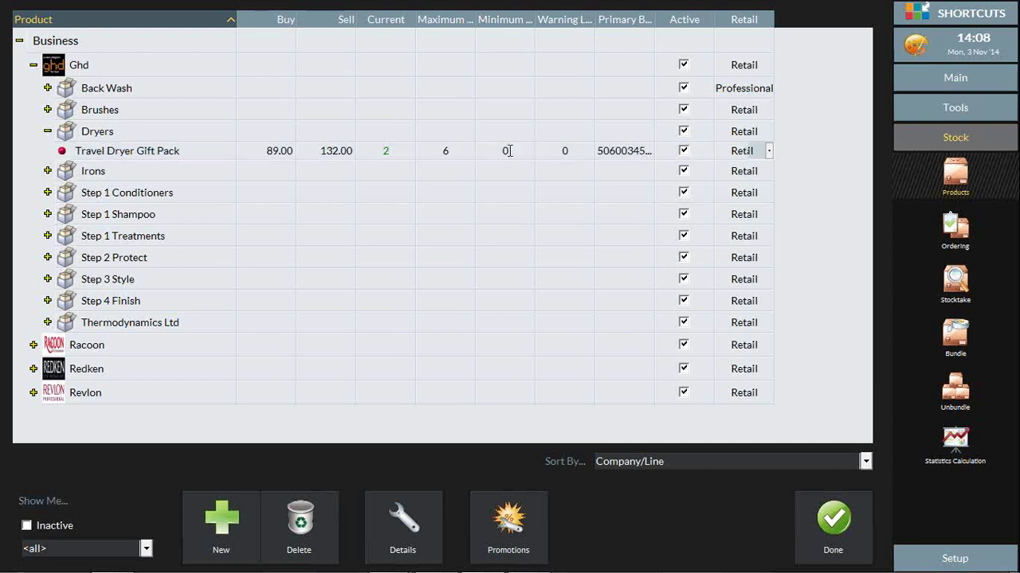
click(508, 150)
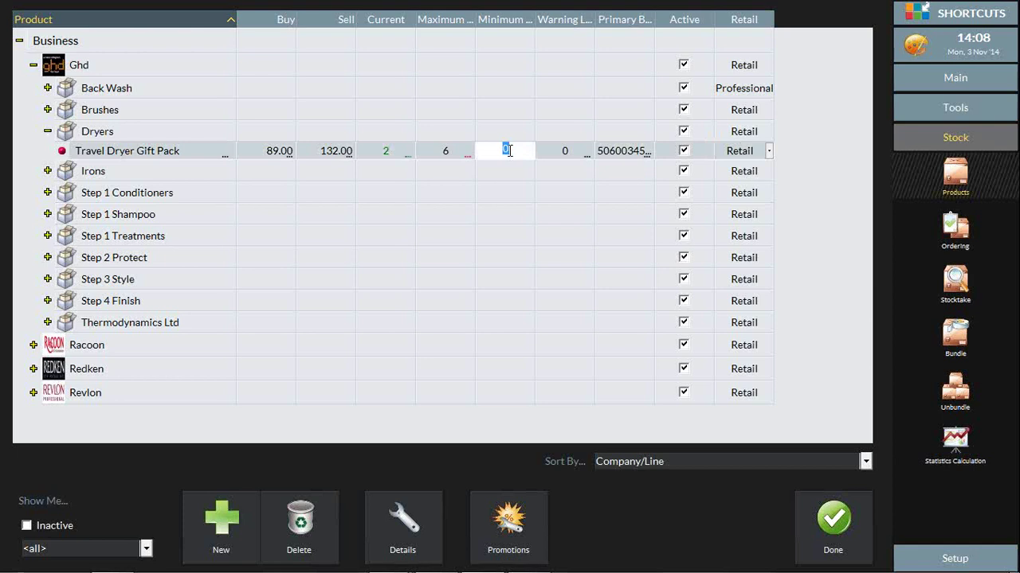
text(2)
click(519, 171)
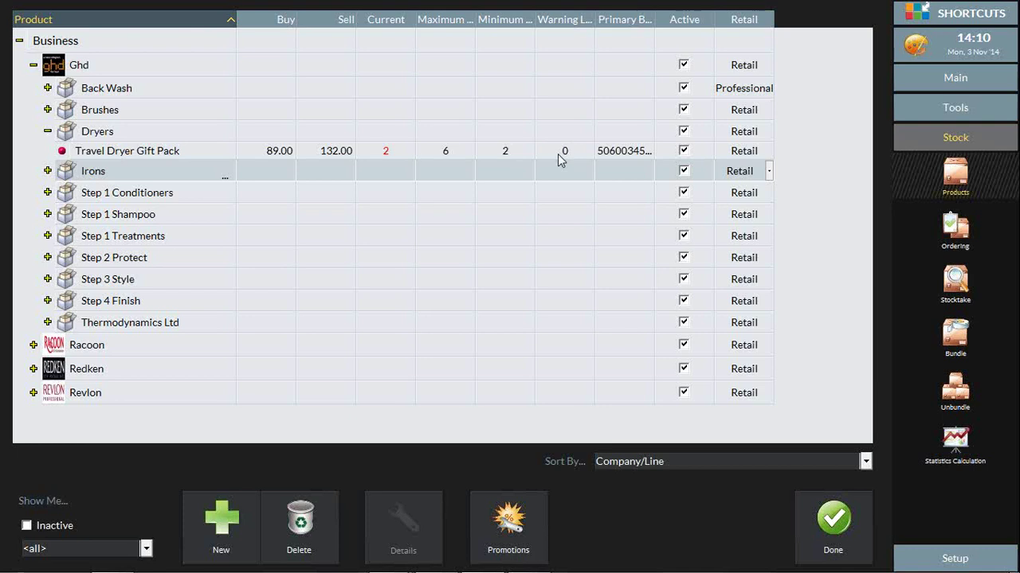
Step: Examine the Travel Dryer Gift Pack's primary barcode, buy price, sell price and active status
click(633, 151)
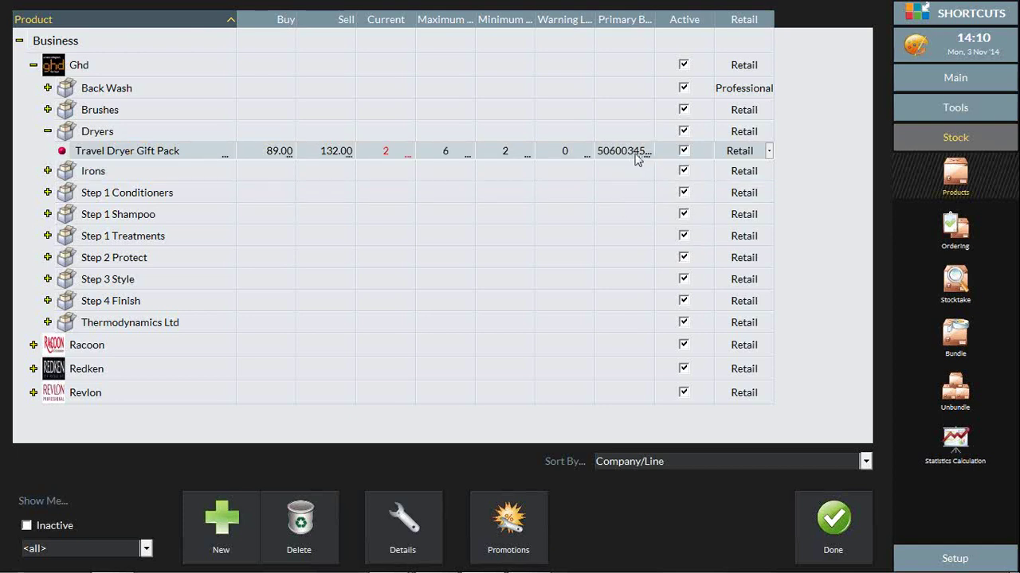
click(637, 157)
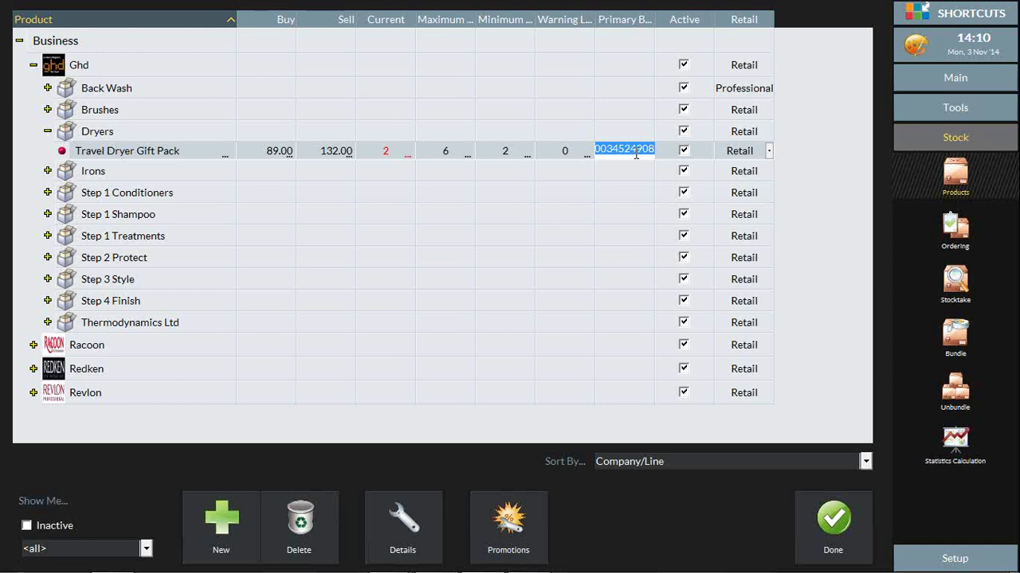
click(282, 156)
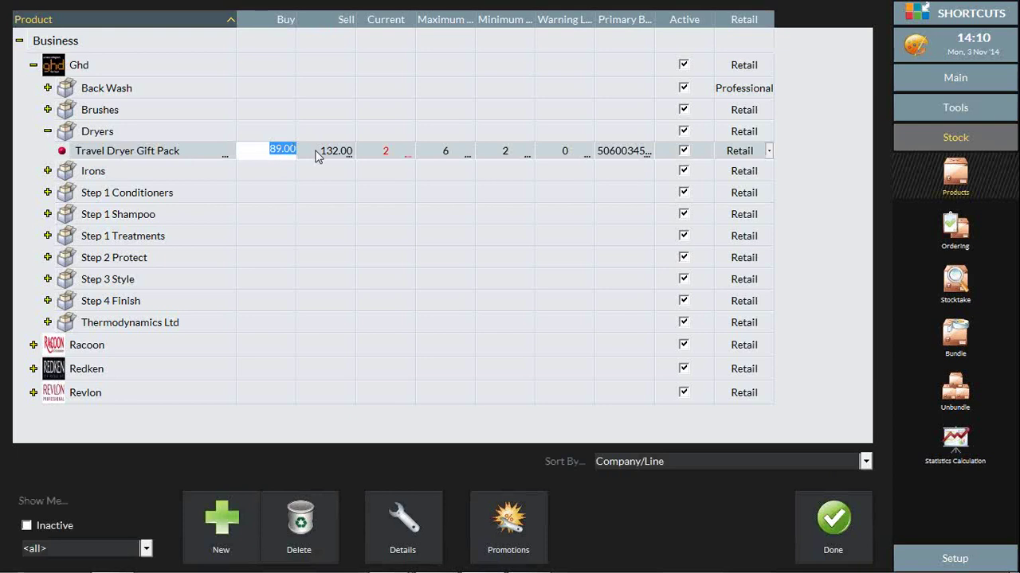
click(323, 150)
click(271, 147)
click(336, 151)
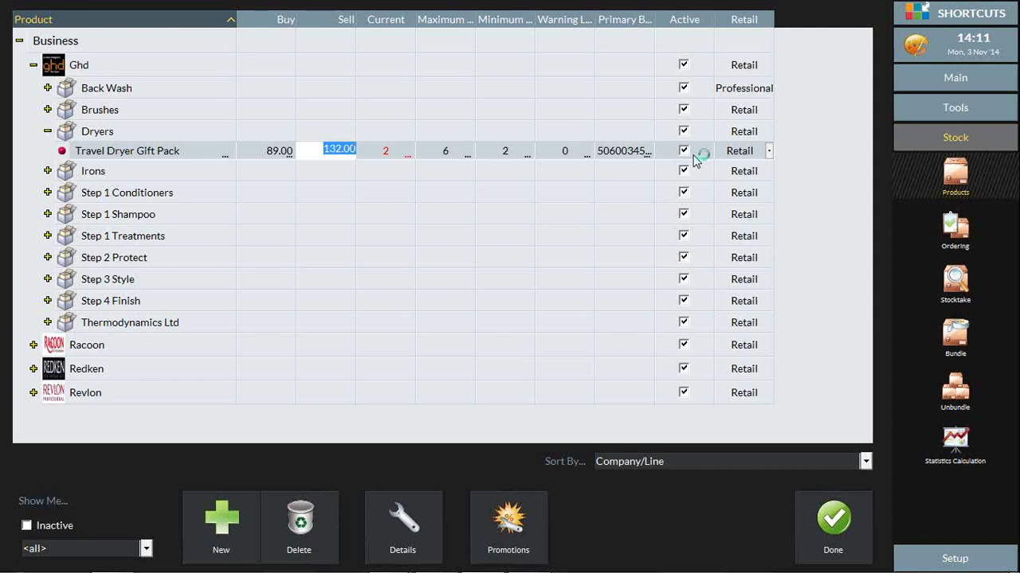
click(615, 133)
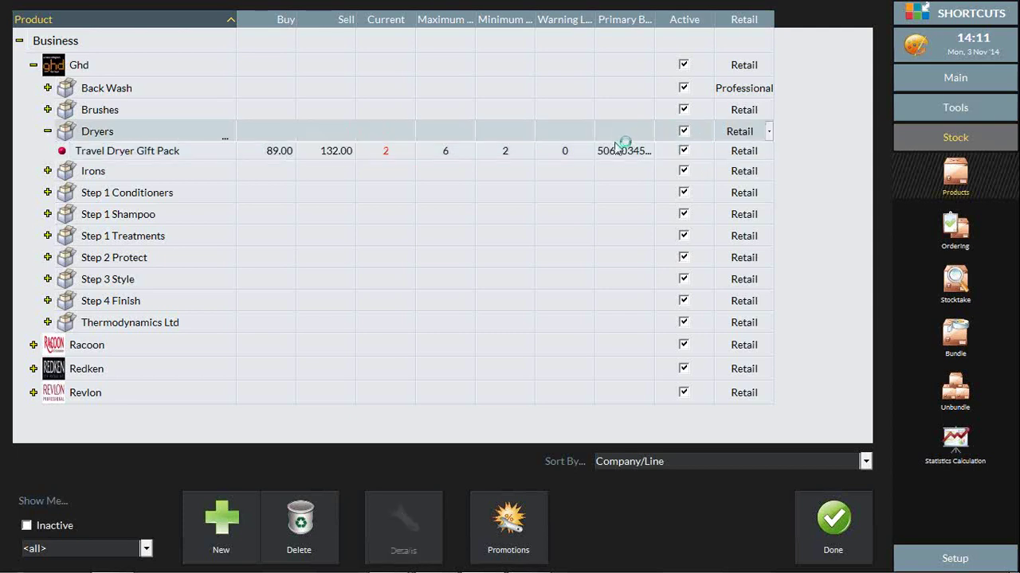
click(615, 154)
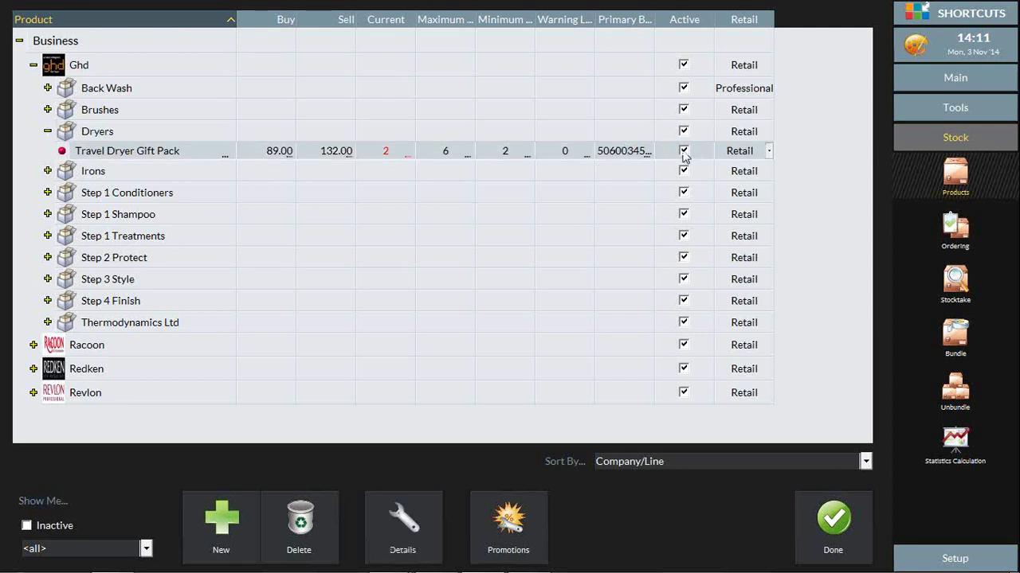
click(177, 134)
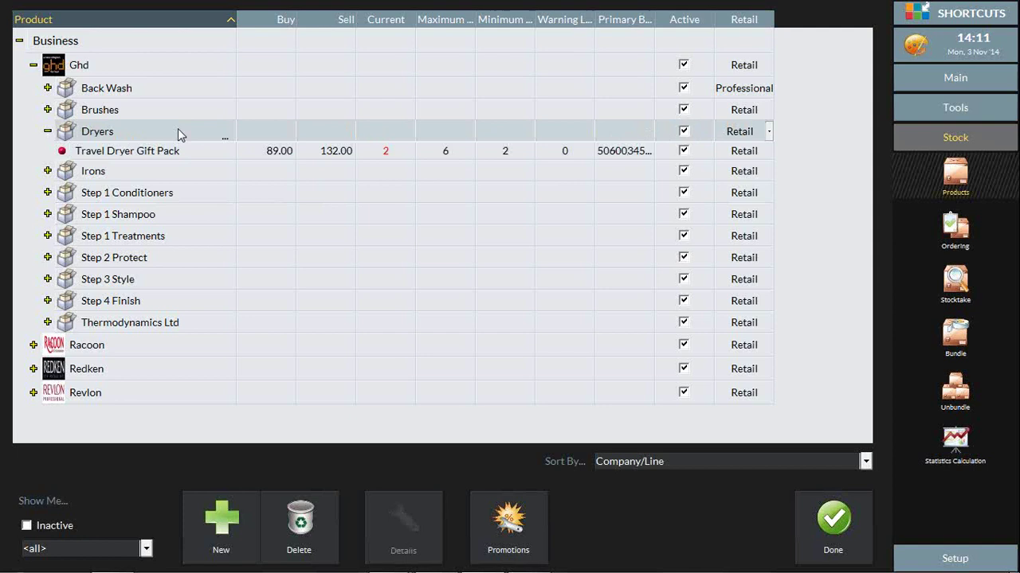
click(116, 65)
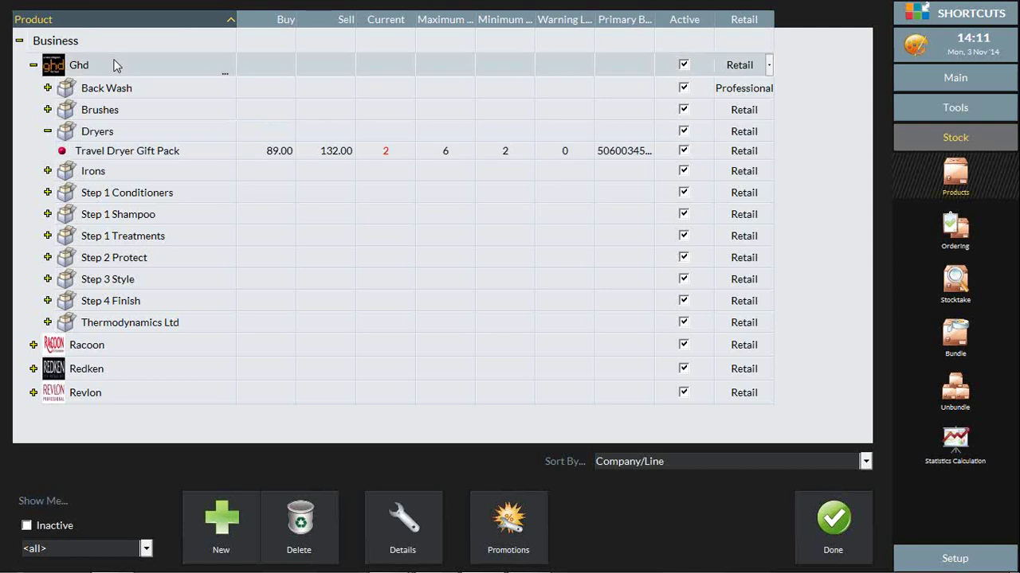
Step: Show the inactive products briefly, hide them again and re-expand the Dryers line under Ghd
click(56, 532)
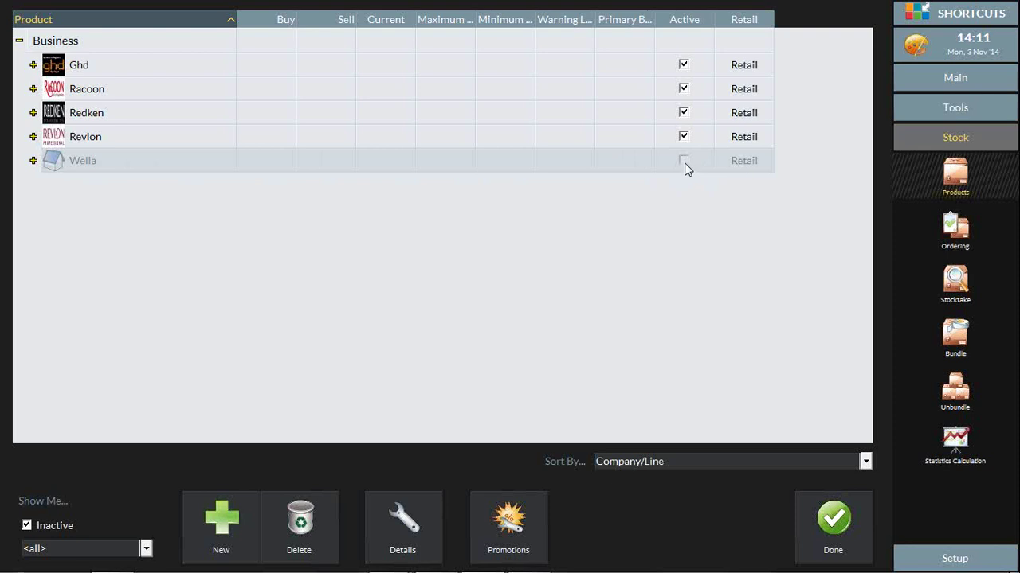
click(34, 527)
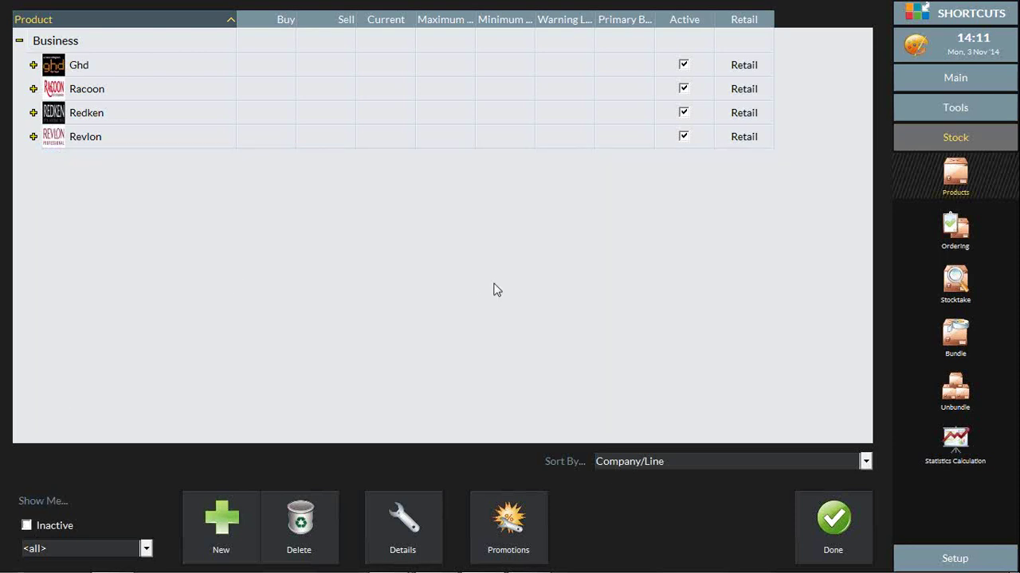
click(34, 66)
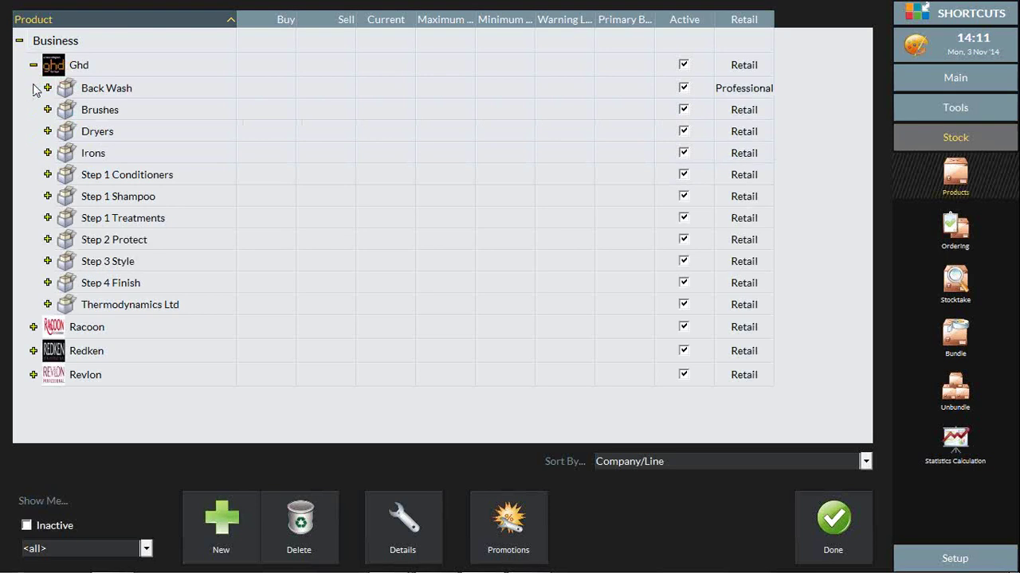
click(48, 130)
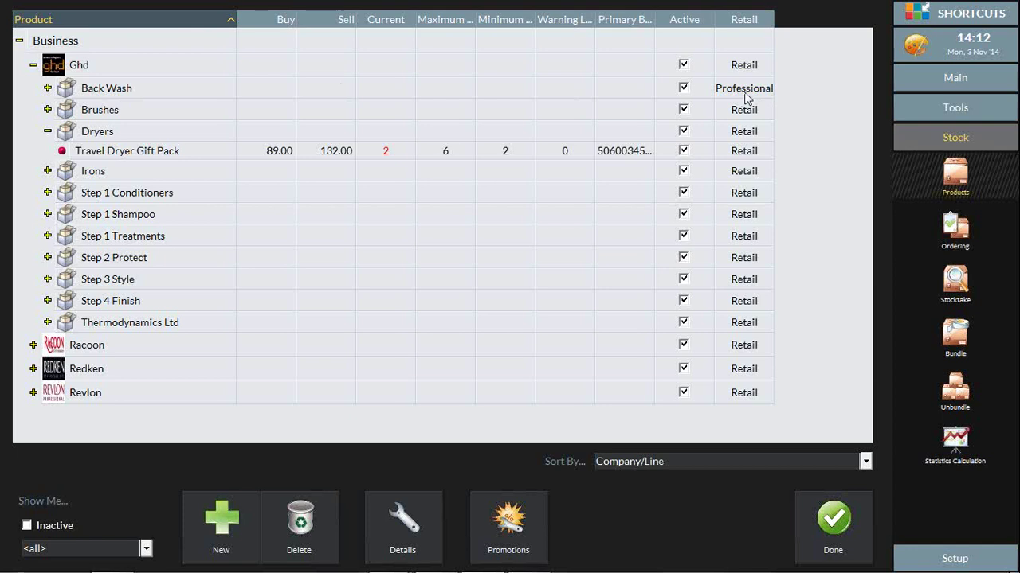
Step: Review the column choices available for the product list: prices, levels, properties, groups and calculated values
right_click(391, 24)
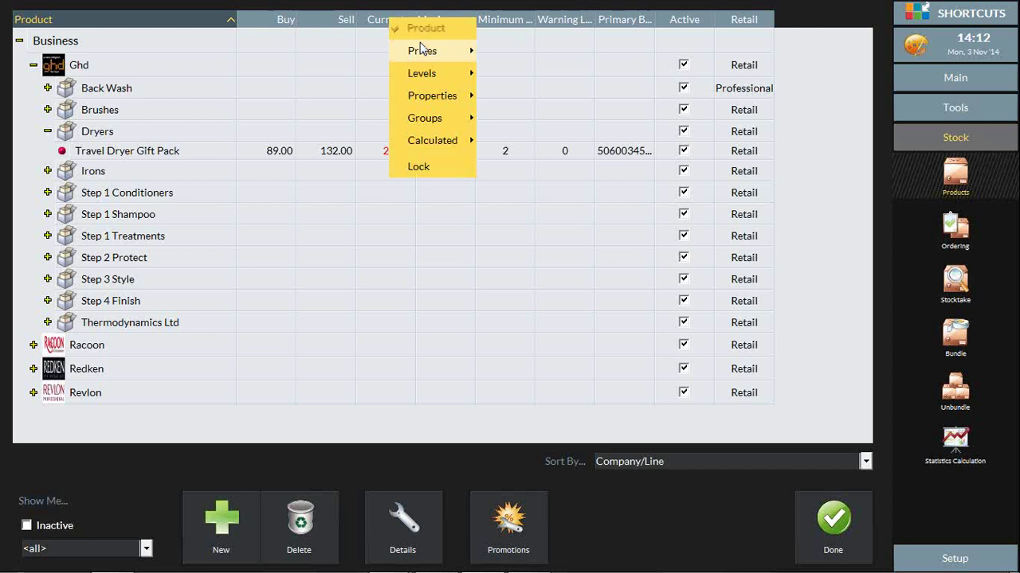
mouse_move(422, 52)
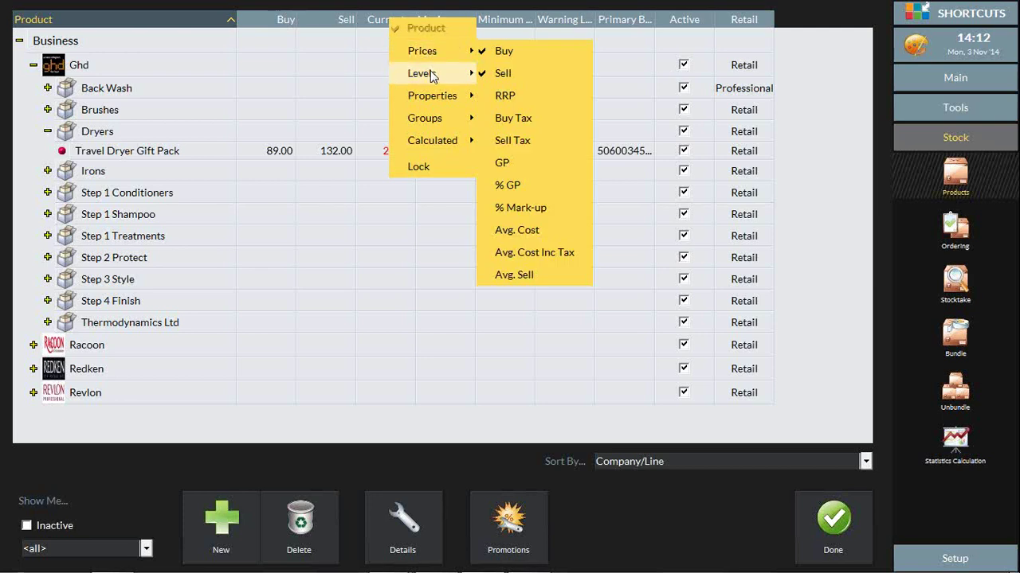
mouse_move(431, 76)
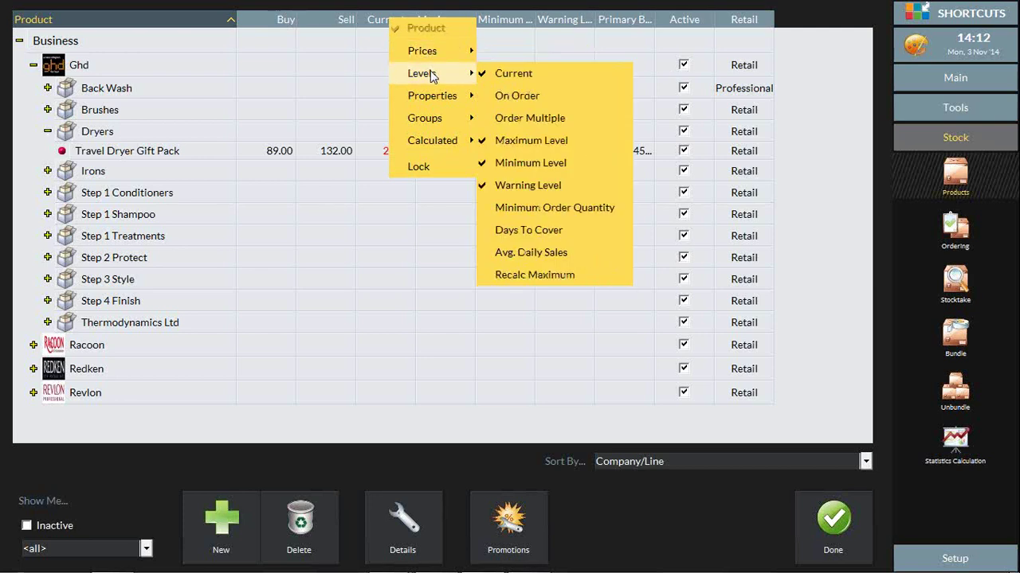
mouse_move(431, 97)
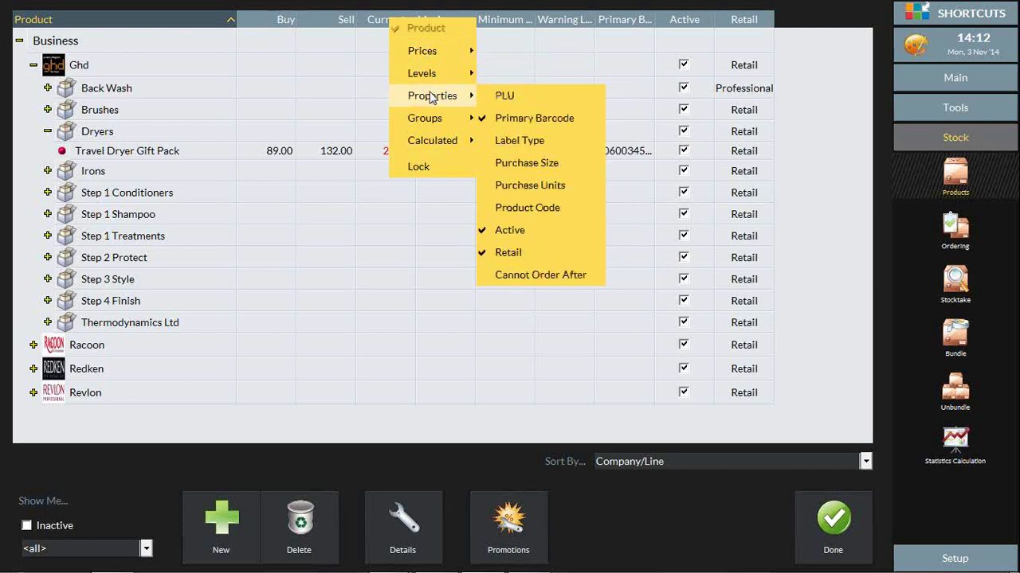
mouse_move(434, 119)
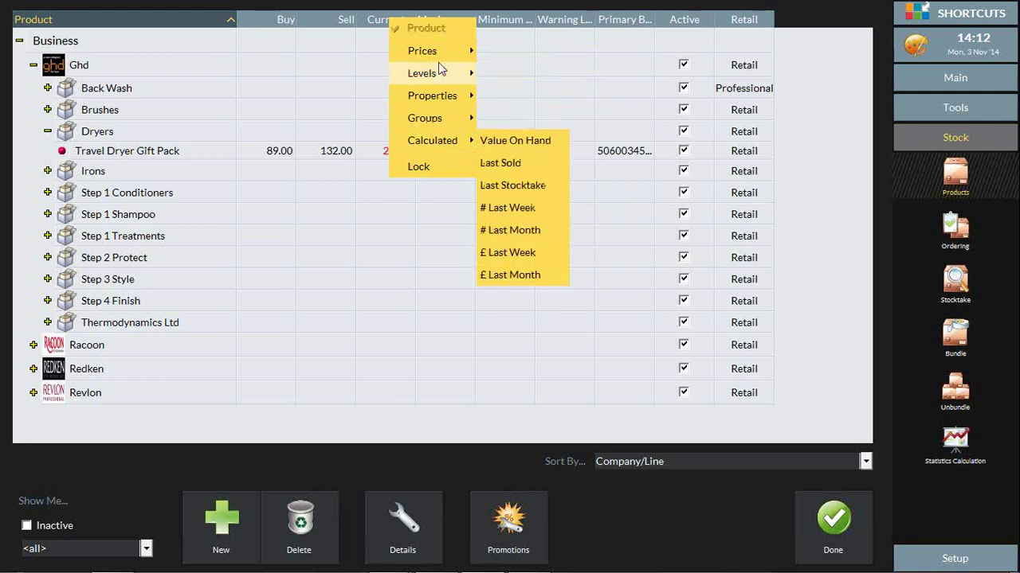
mouse_move(436, 59)
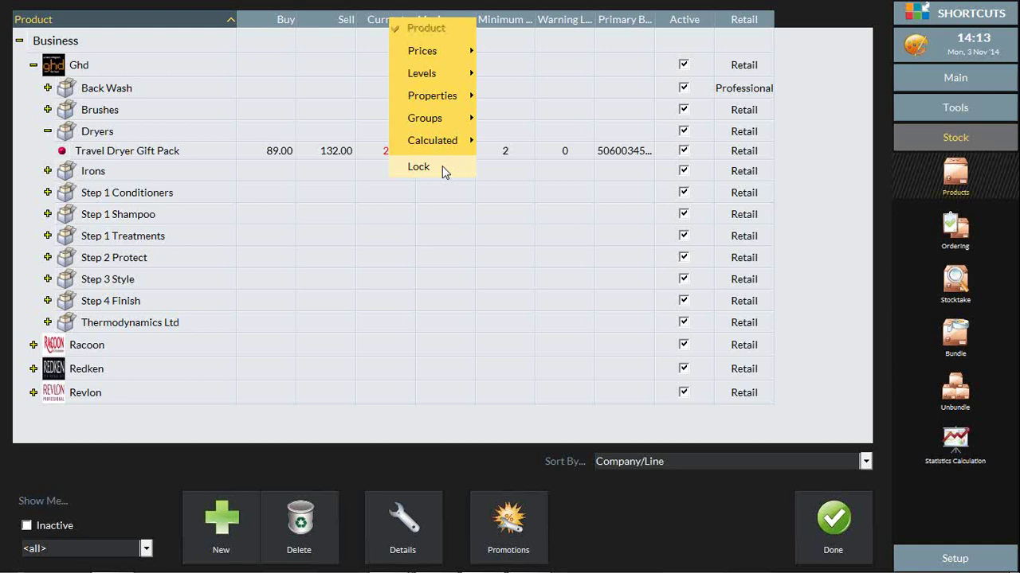
click(527, 21)
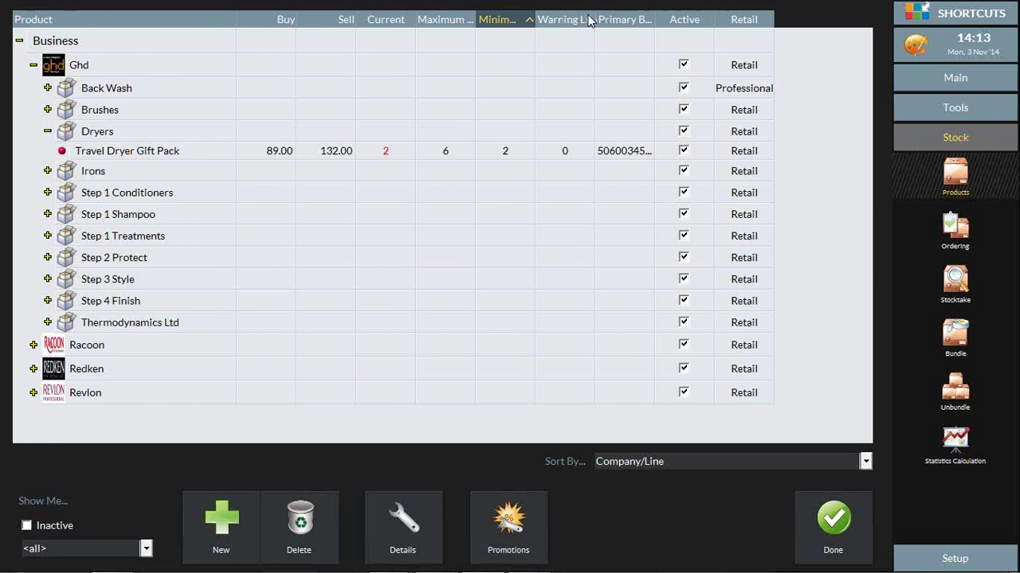
Step: Delete the pending Wella stocktake from the stocktake definitions
click(955, 291)
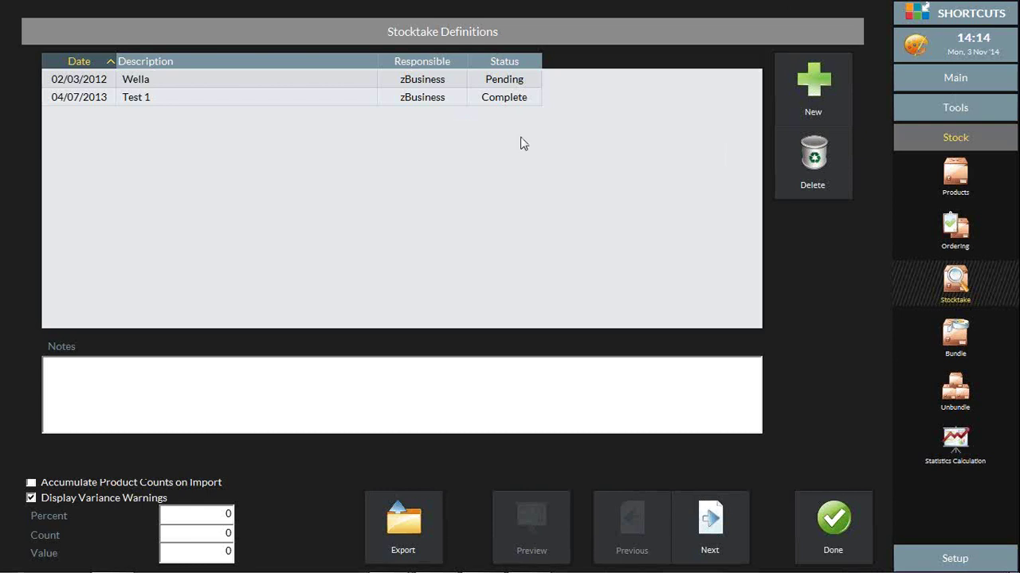
click(341, 97)
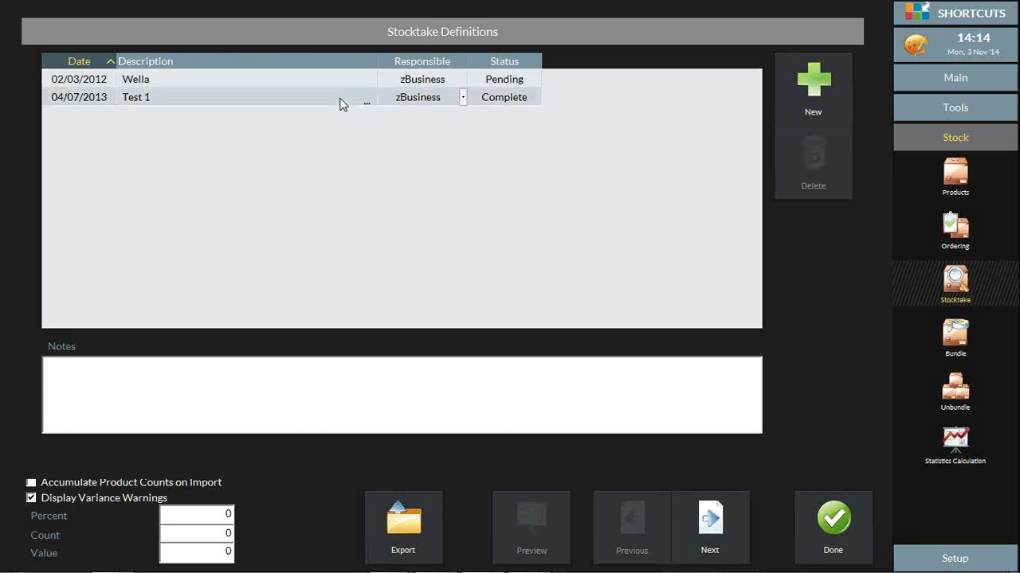
click(518, 84)
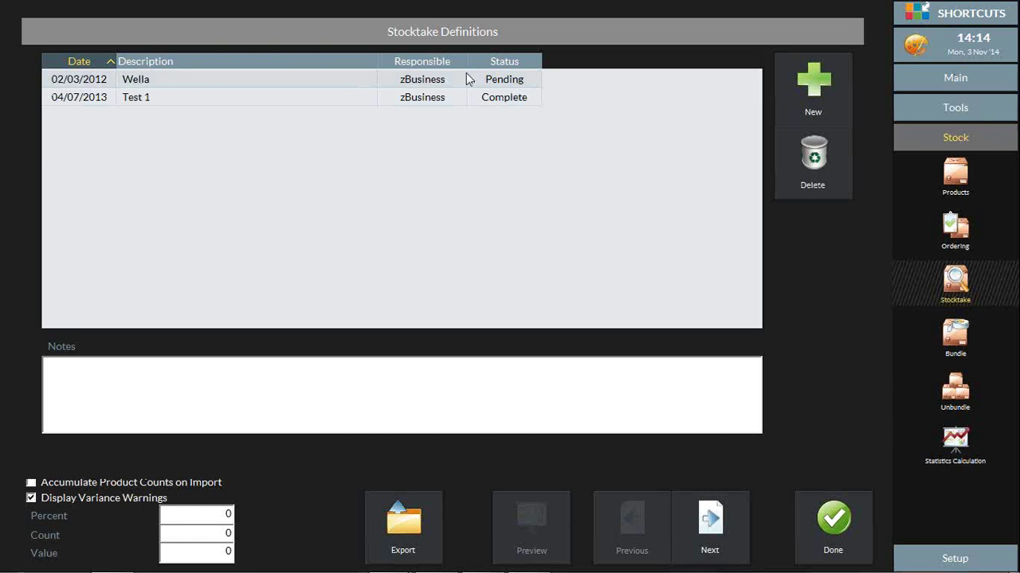
click(826, 164)
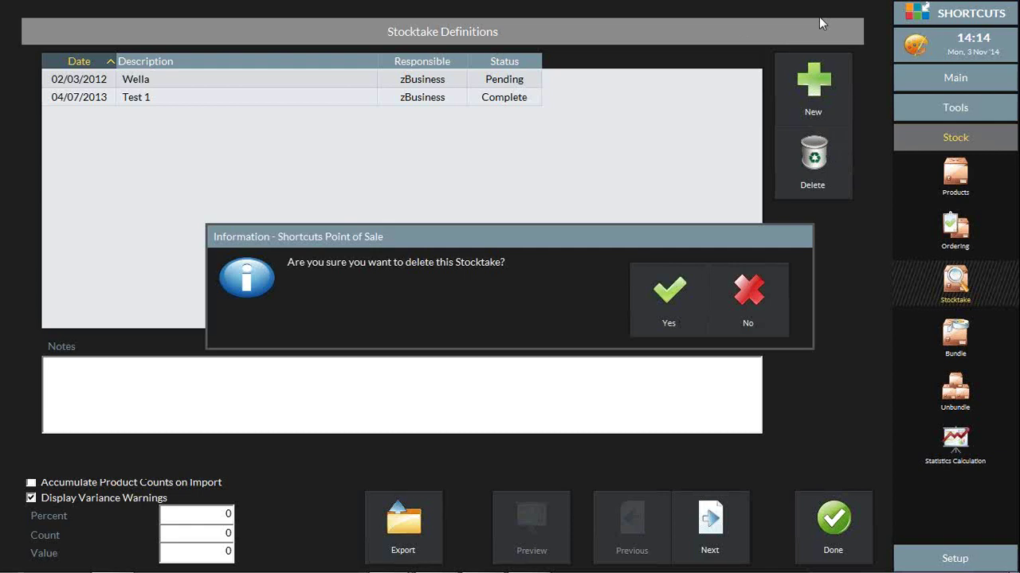
click(679, 307)
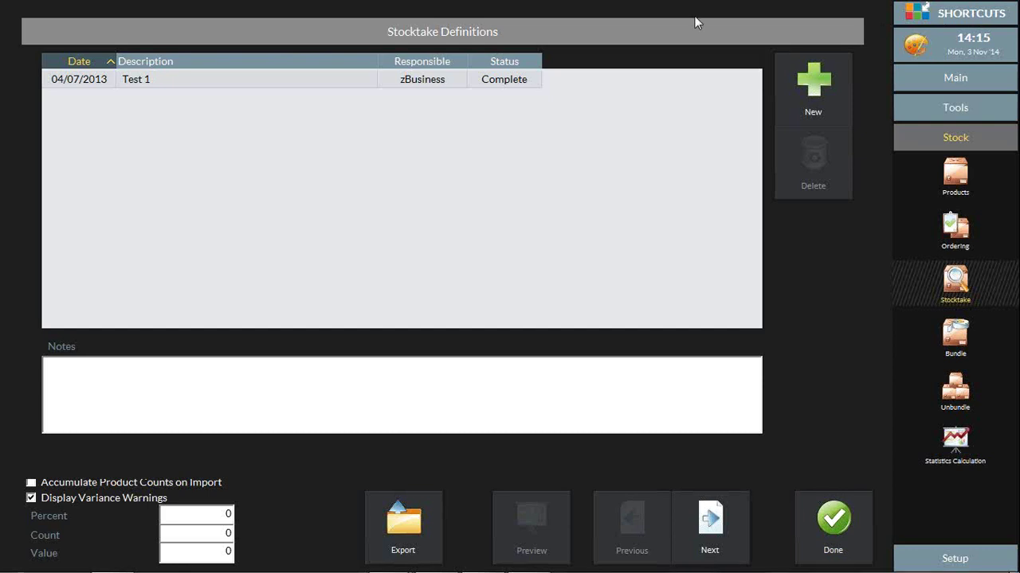
Step: Create a new stocktake definition with the description GHD
click(816, 93)
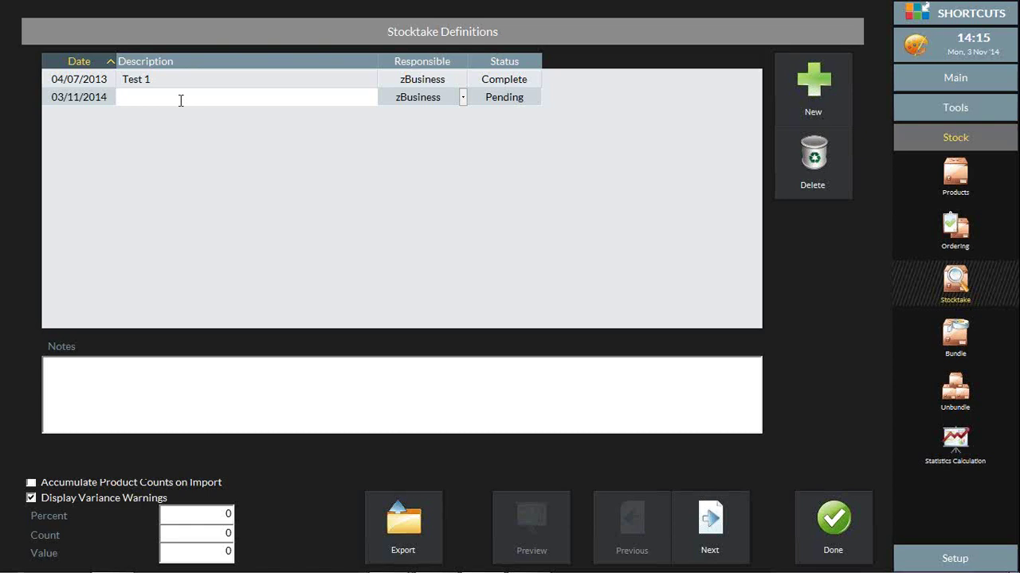
text(GHD)
click(212, 179)
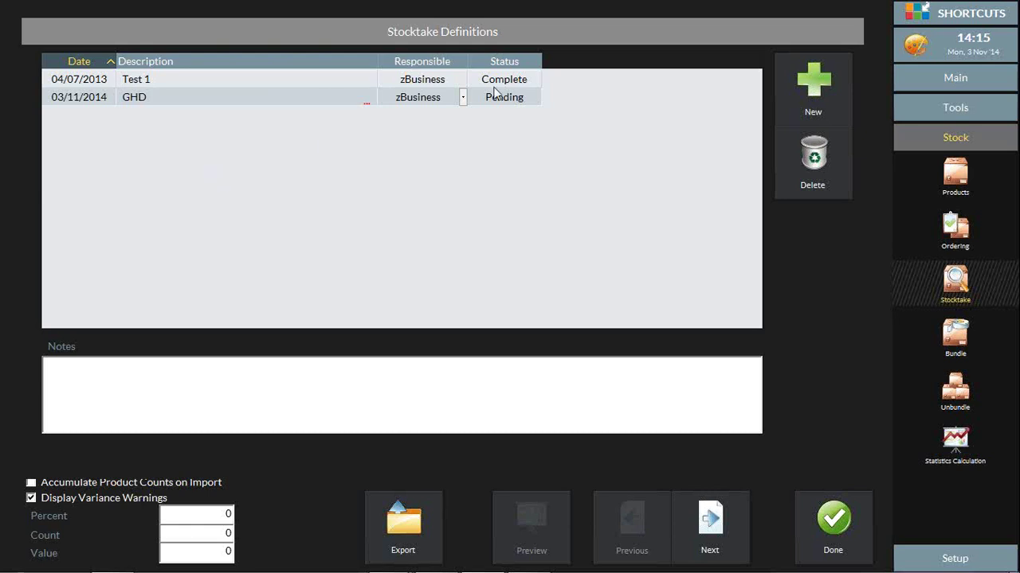
click(735, 22)
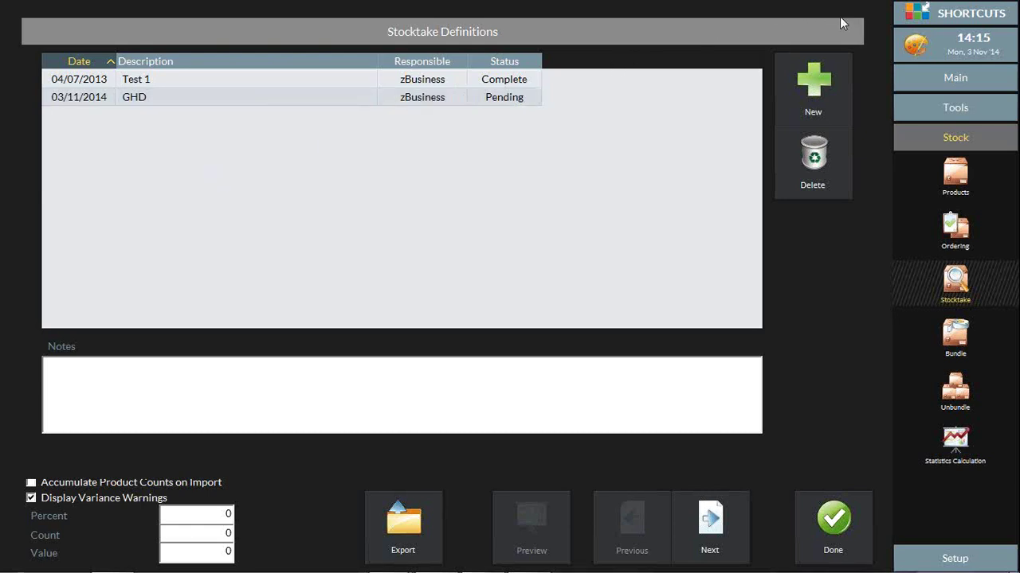
Step: Assign zBusiness as the responsible party for the GHD stocktake
click(434, 102)
click(458, 97)
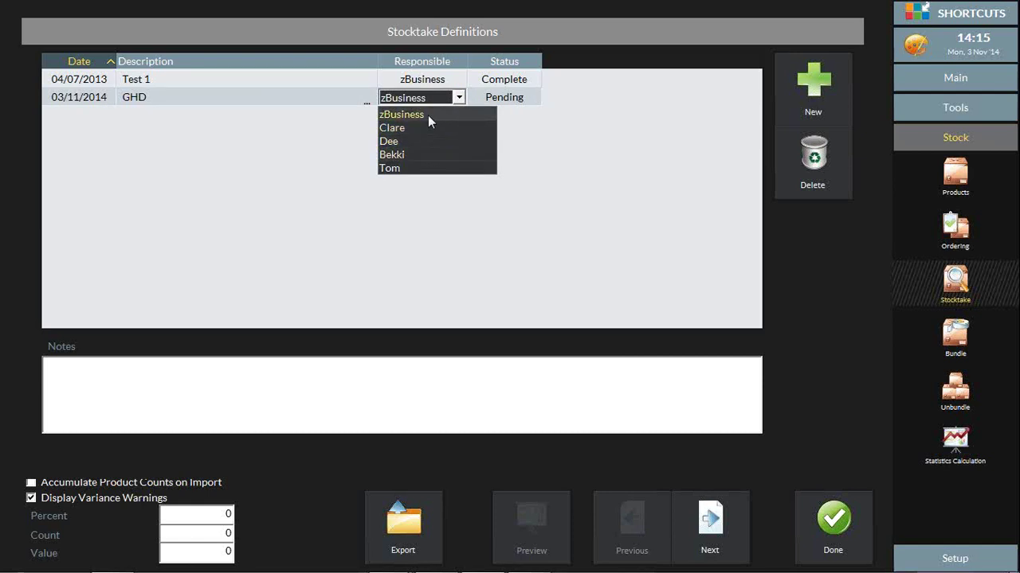
click(429, 116)
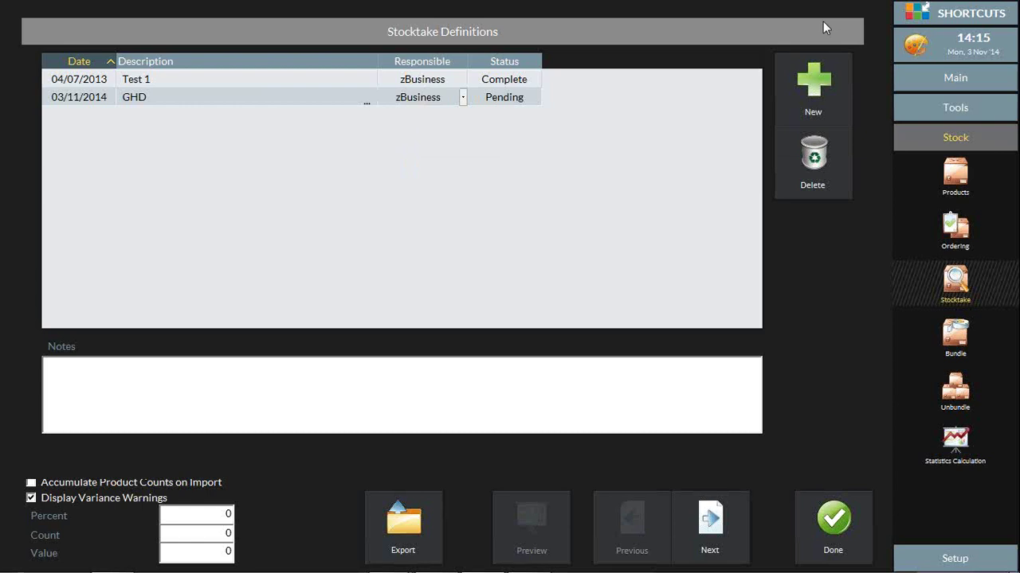
click(882, 29)
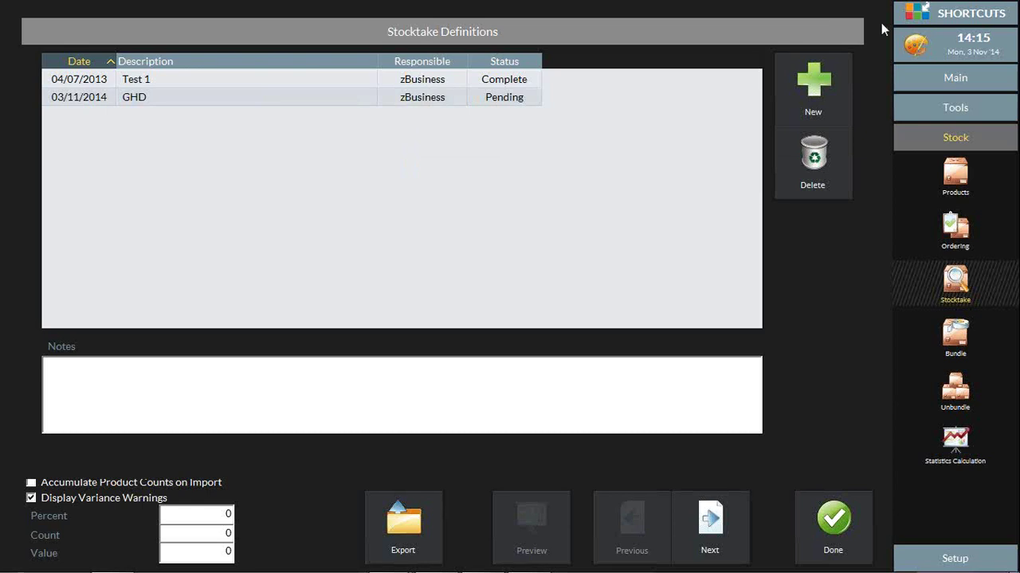
Step: Go to the entries of the pending GHD stocktake and open the product selection for adding products
click(346, 103)
click(503, 100)
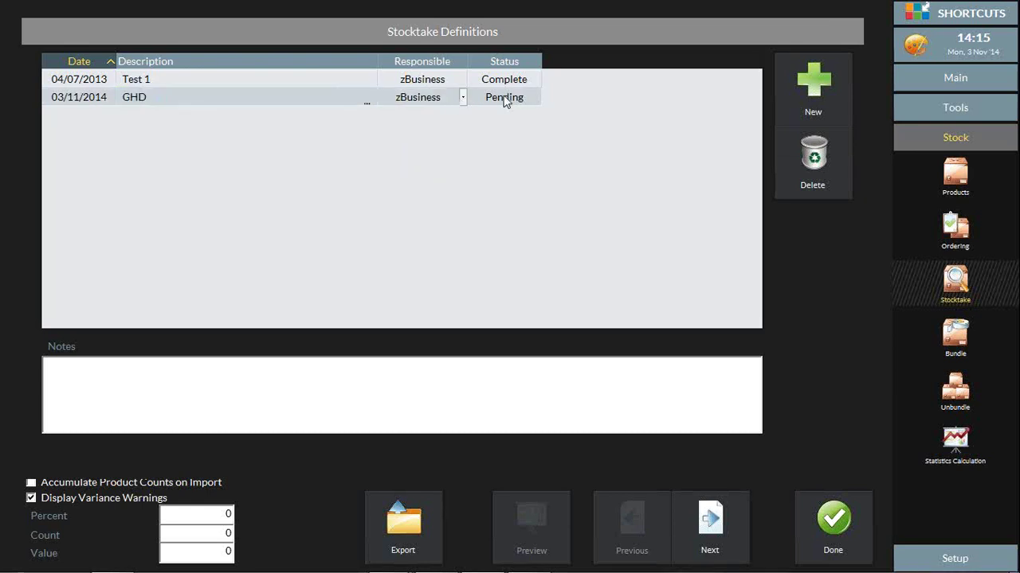
click(715, 545)
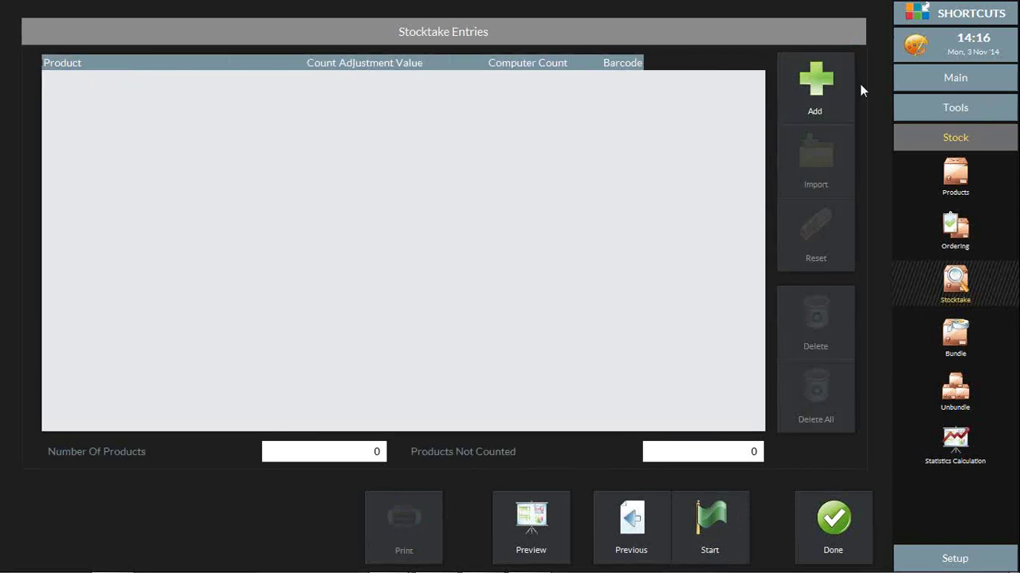
click(814, 100)
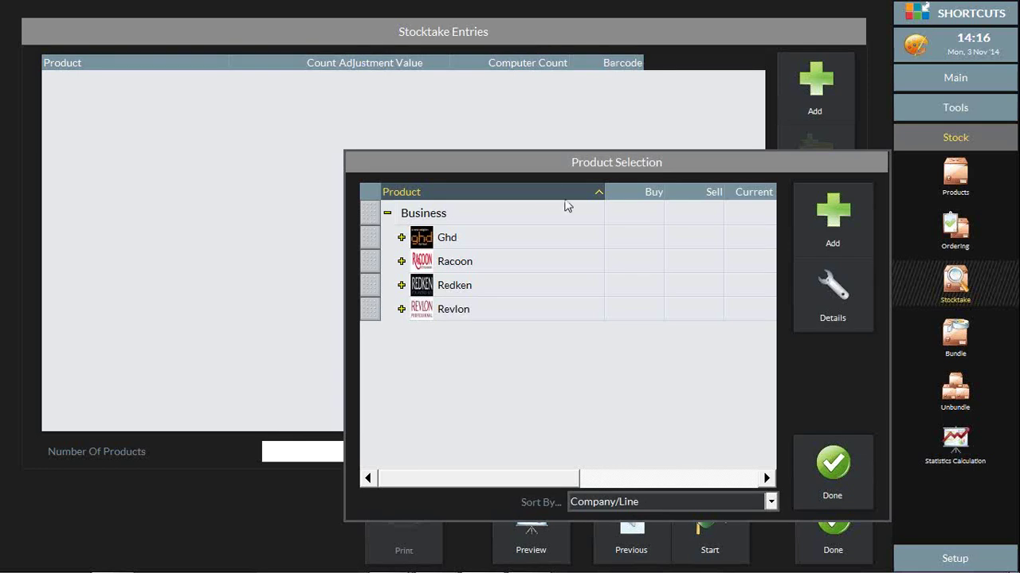
Step: Expand the Ghd company in the product selection and select its Dryers and Brushes lines together
click(452, 240)
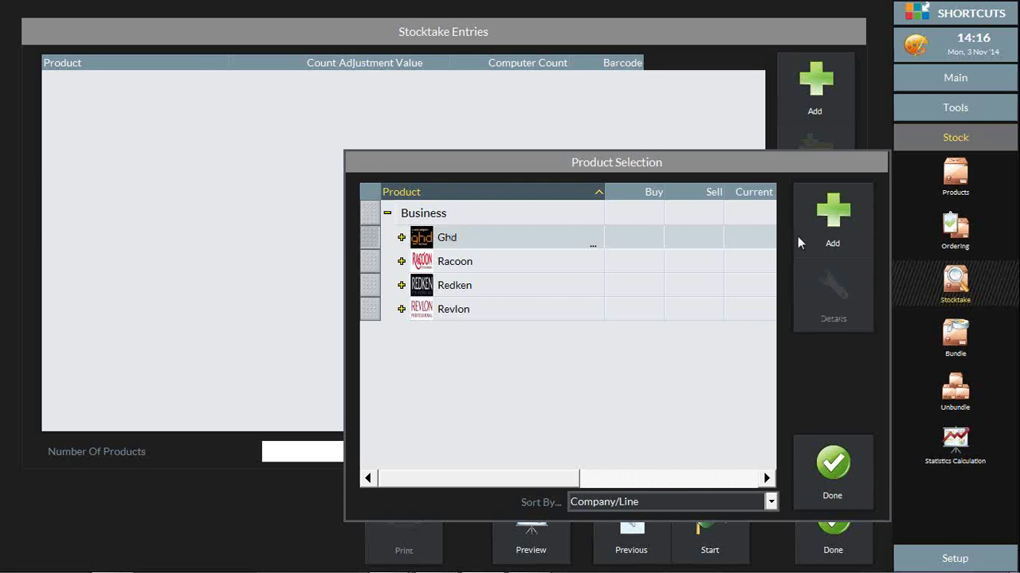
click(840, 224)
click(401, 239)
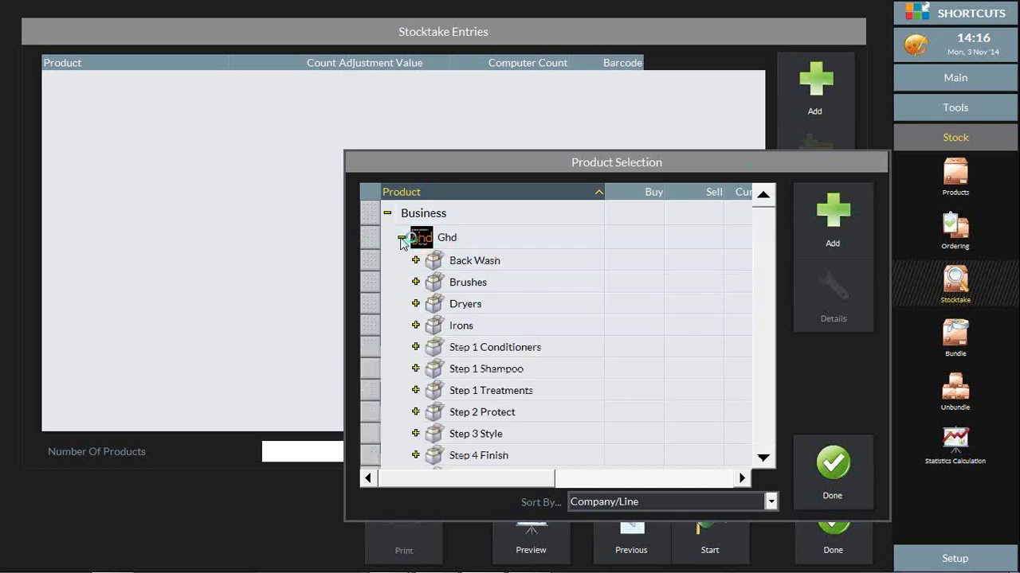
click(475, 304)
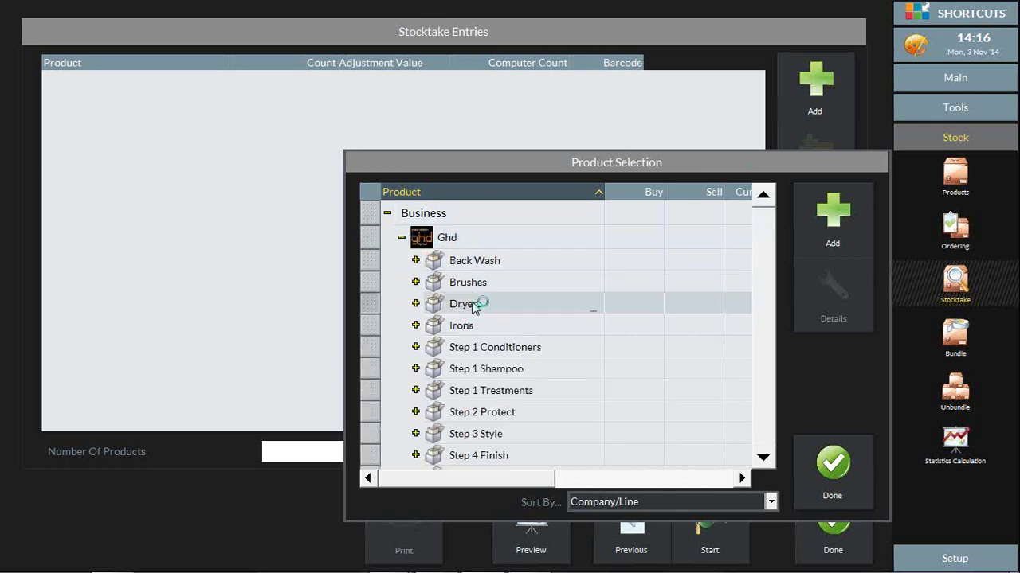
click(371, 284)
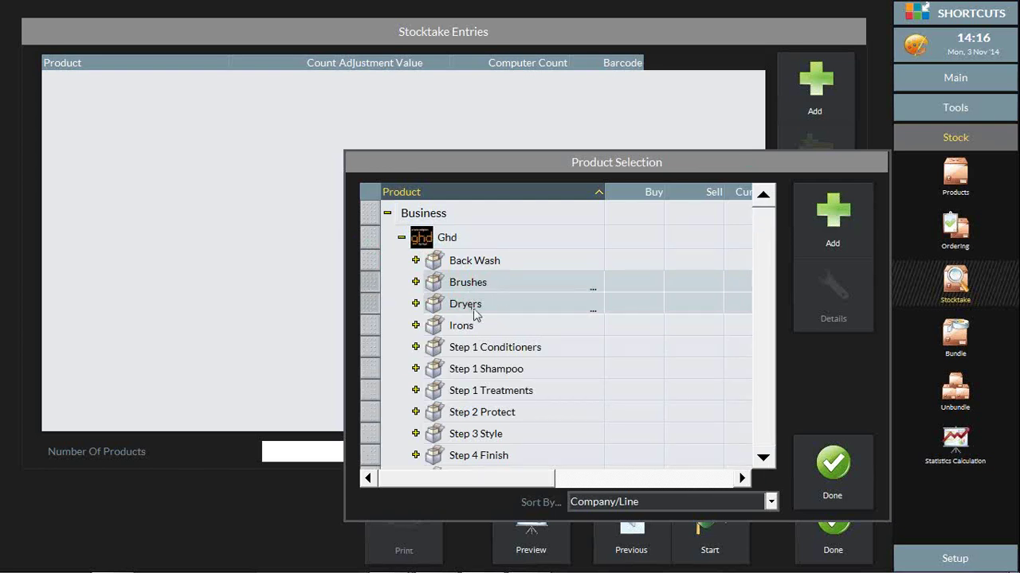
Step: Add Air Brush, Anti-Static Brush Size 1 to 3 and Travel Dryer Gift Pack from the Brushes and Dryers lines to the stocktake
click(415, 282)
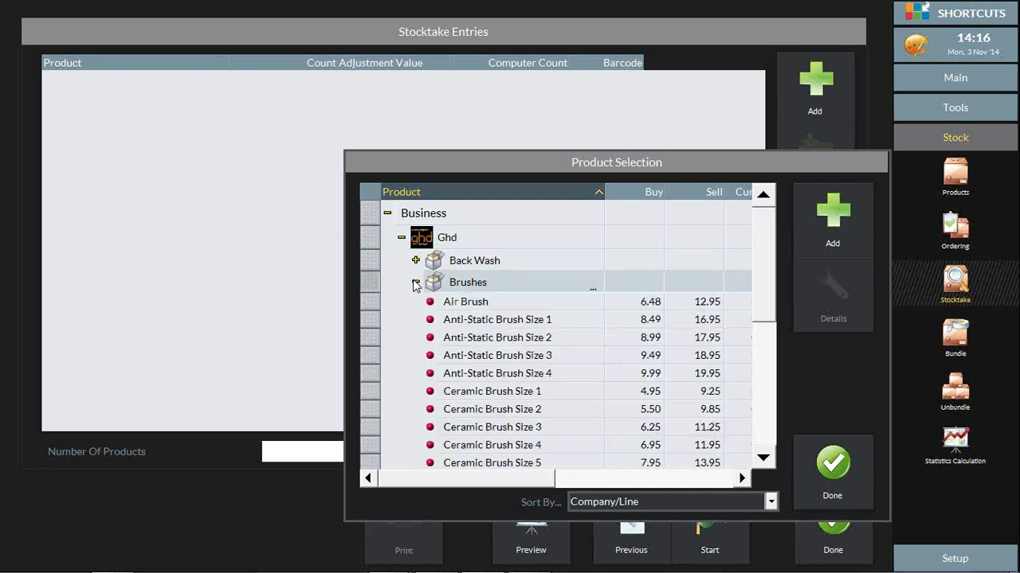
click(478, 306)
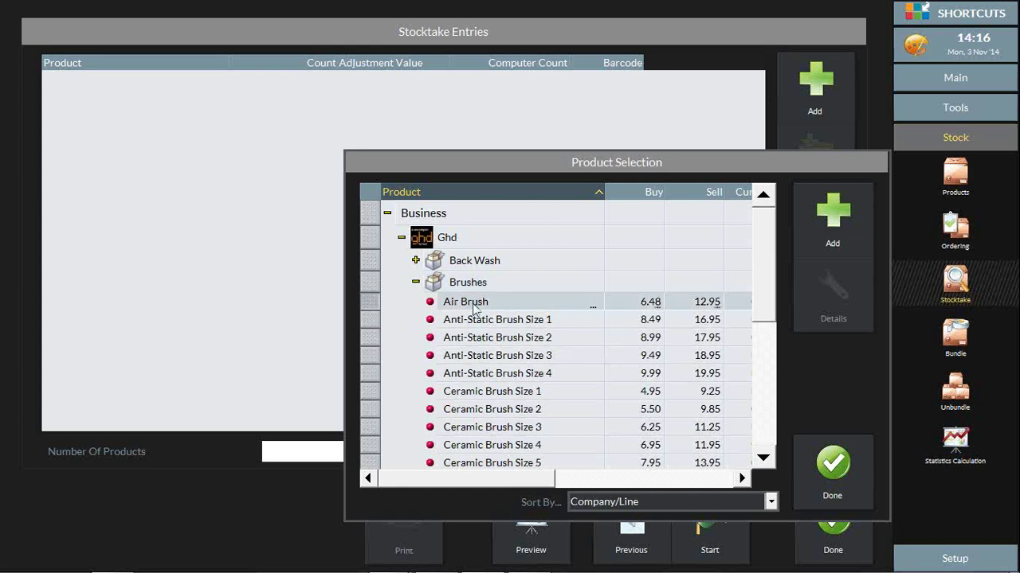
drag(380, 321, 374, 363)
click(415, 282)
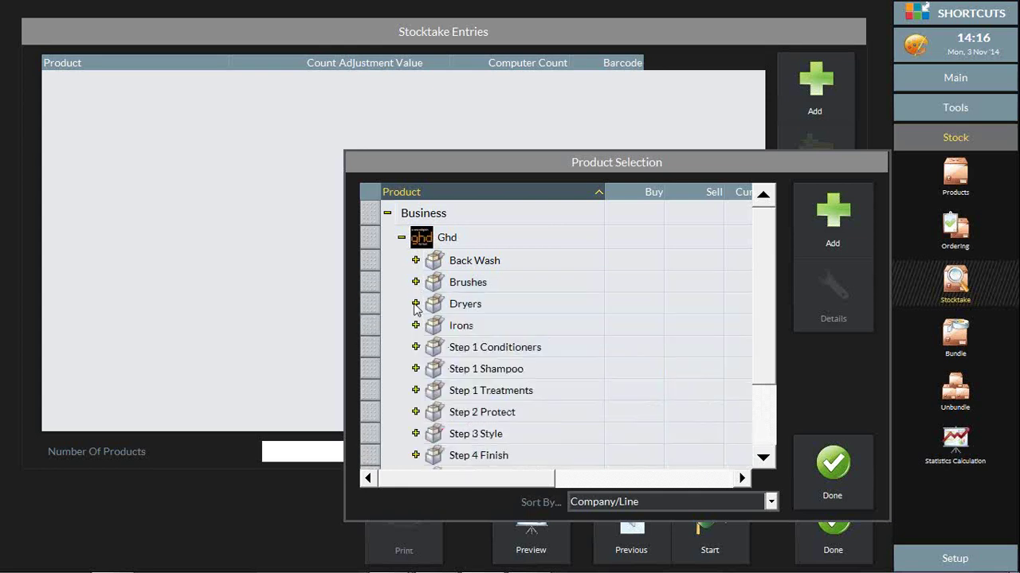
click(415, 303)
click(380, 326)
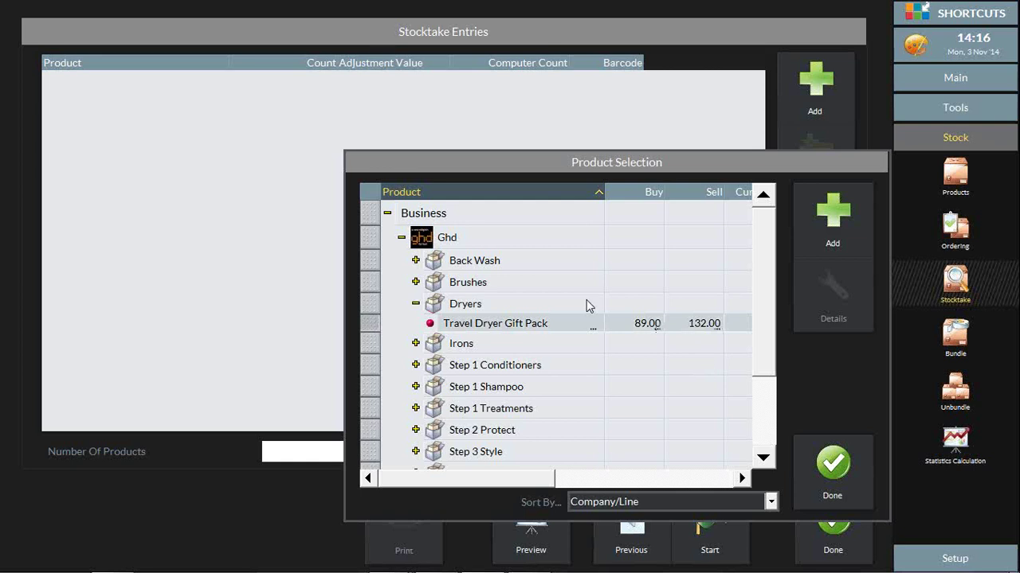
click(838, 223)
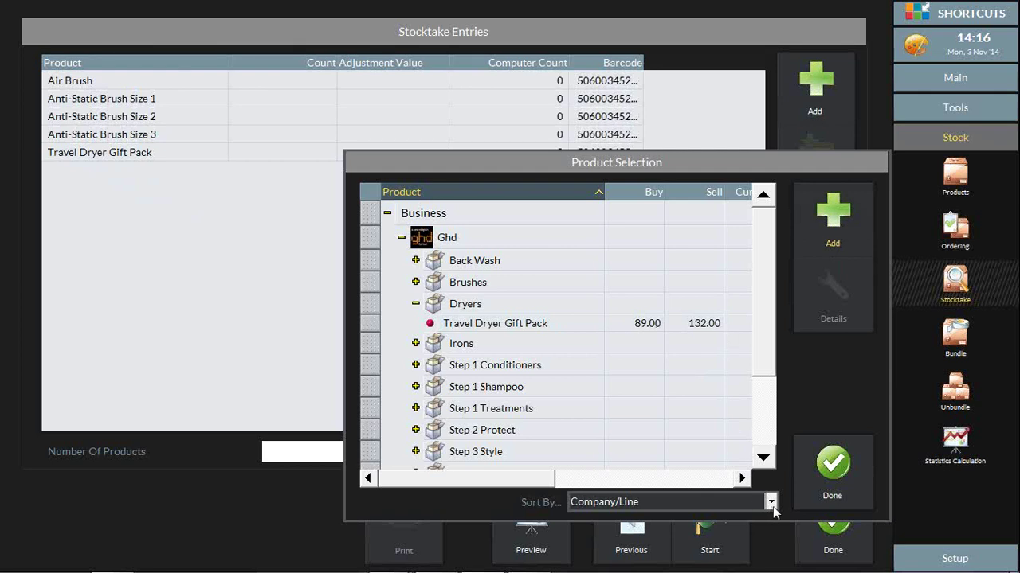
click(831, 466)
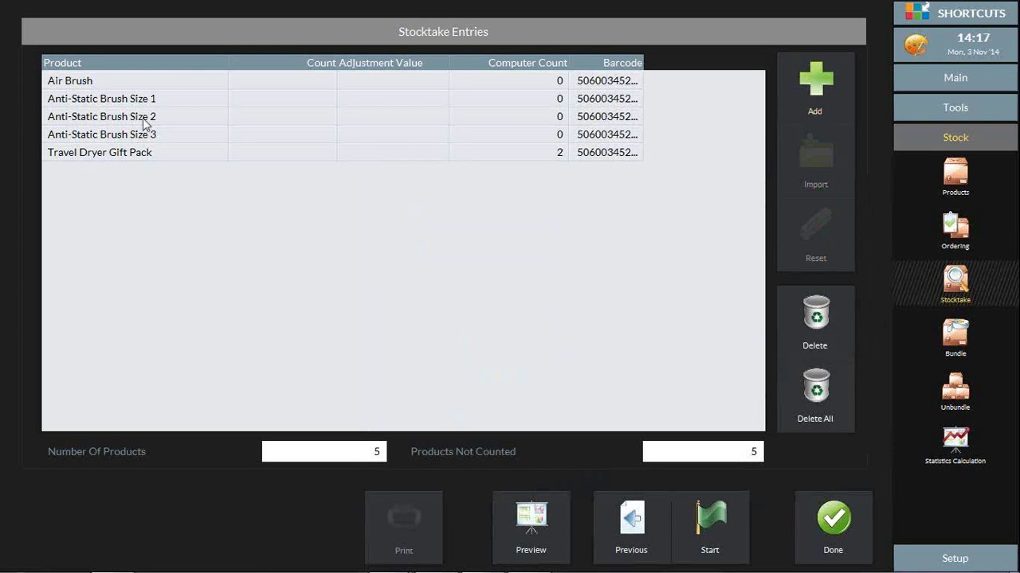
Step: Activate the stocktake and exclude the Stocktake, Unlist Items and Stock Maintenance forms from printing
click(722, 543)
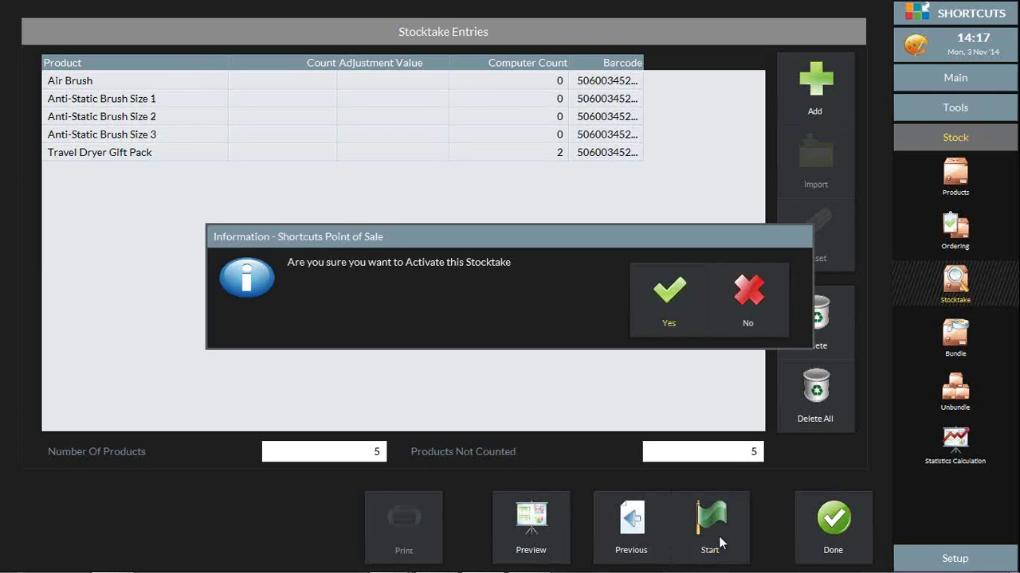
click(657, 315)
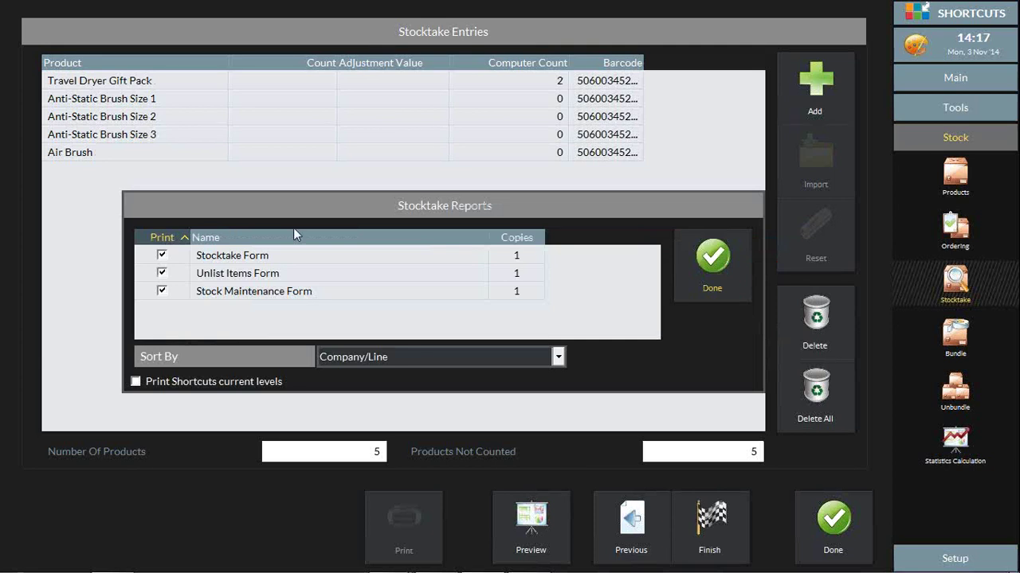
click(162, 273)
click(161, 291)
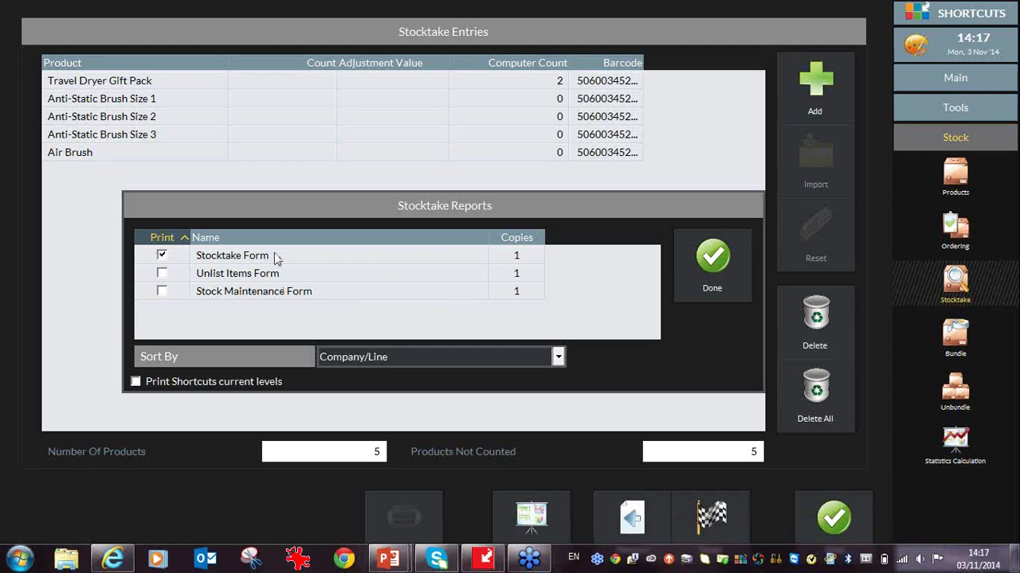
click(163, 256)
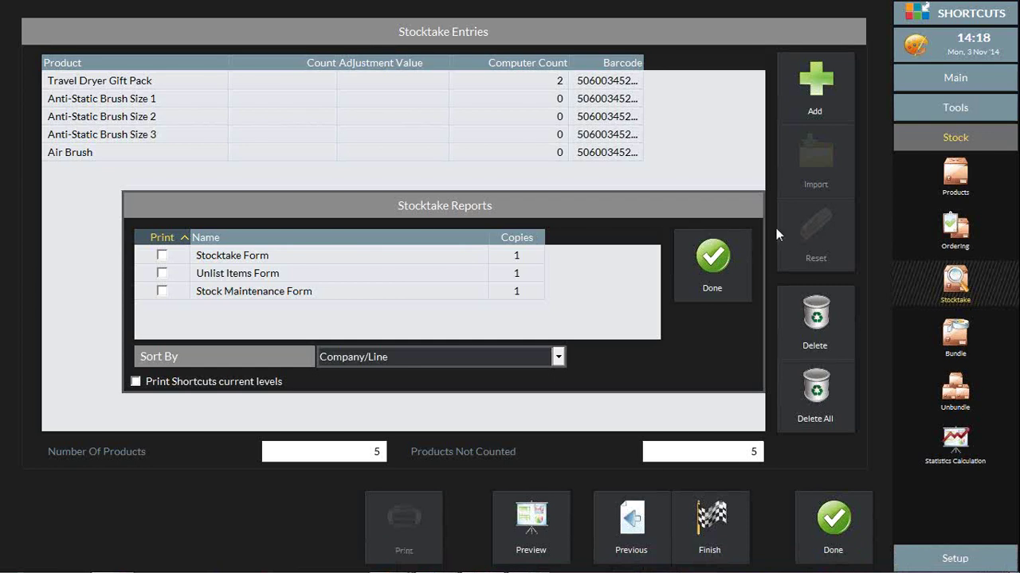
click(719, 268)
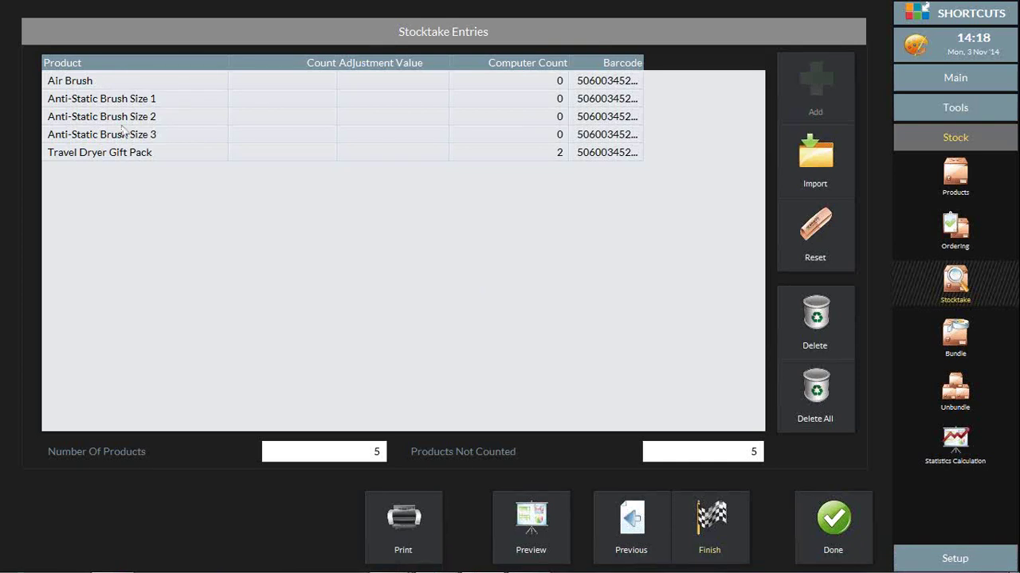
Step: Enter counts of 1 for Air Brush, 2 for Anti-Static Brush Size 1 and 3 for Anti-Static Brush Size 2
click(288, 86)
click(293, 82)
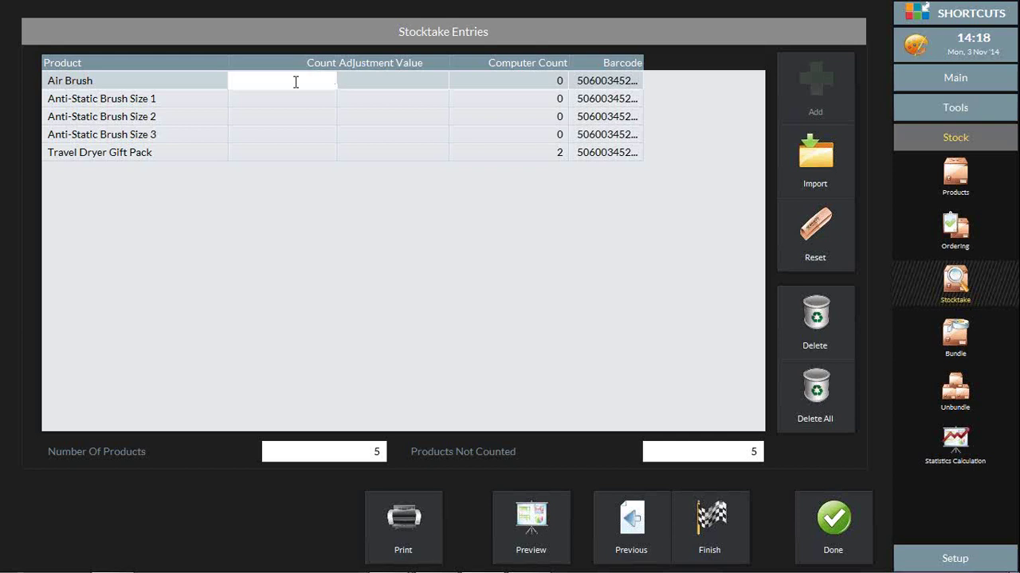
text(1)
key(Return)
text(2)
key(Return)
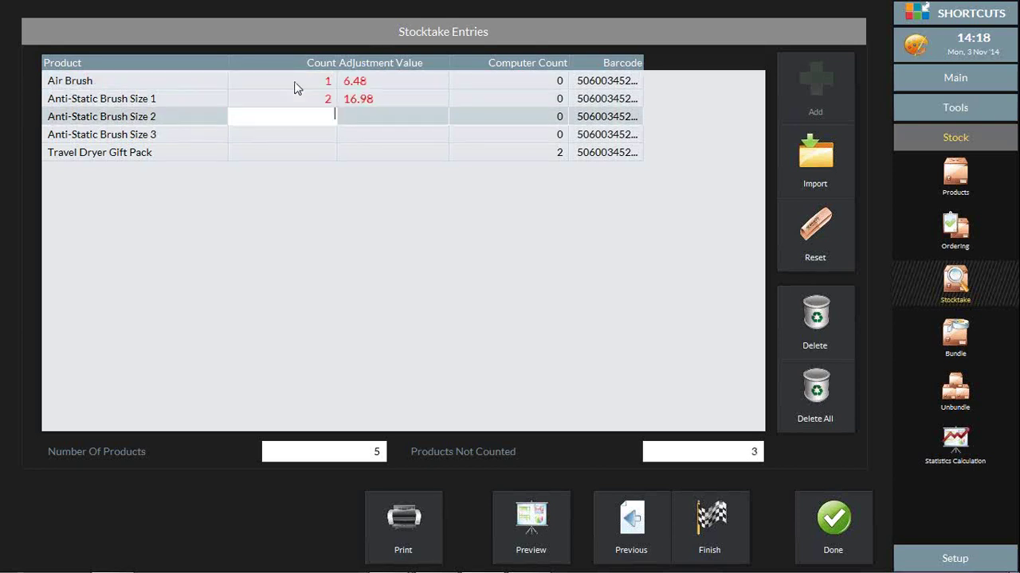
text(3)
Step: Enter a count of 1 for the Travel Dryer Gift Pack
click(321, 153)
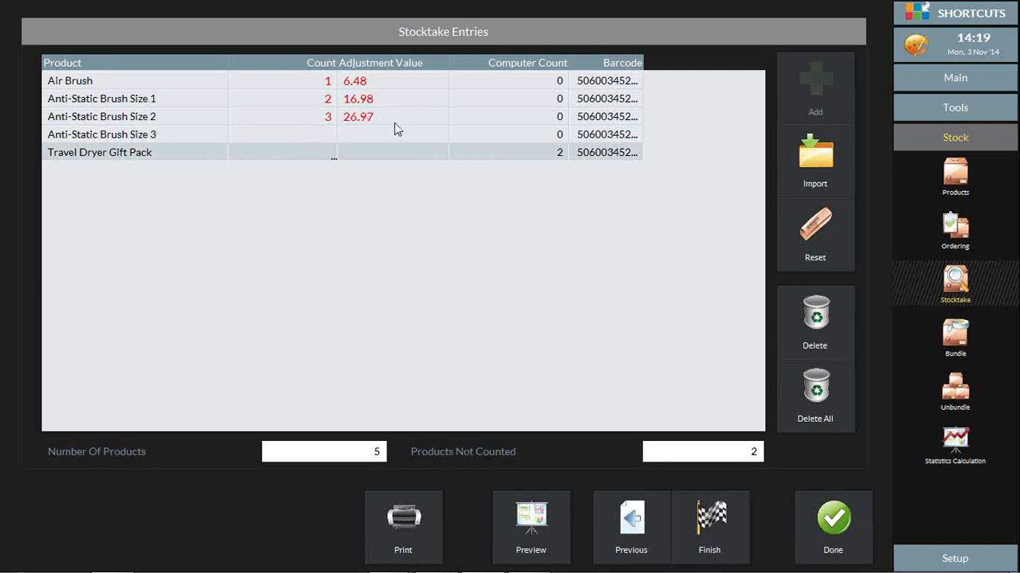
click(331, 154)
text(1)
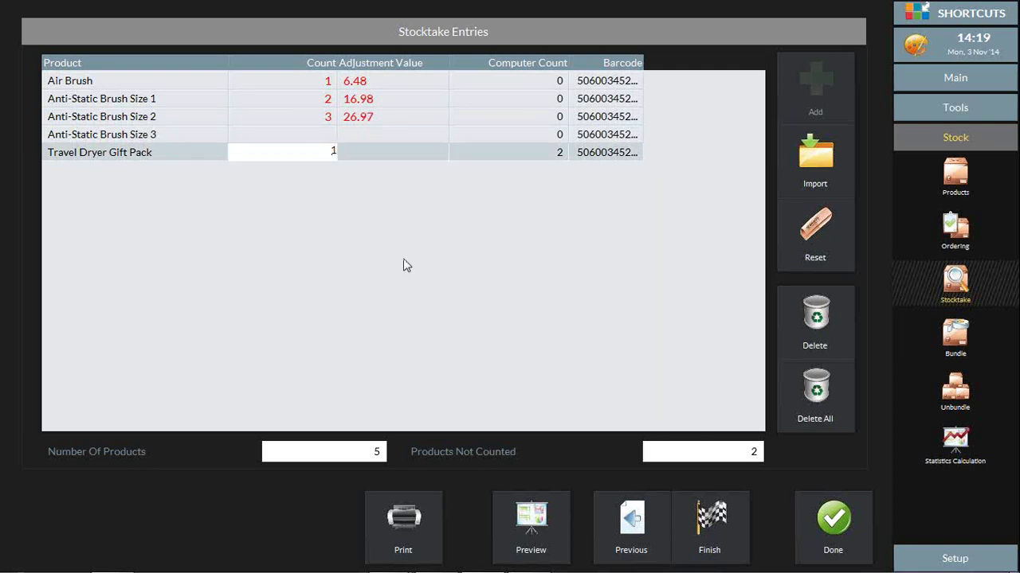
key(Return)
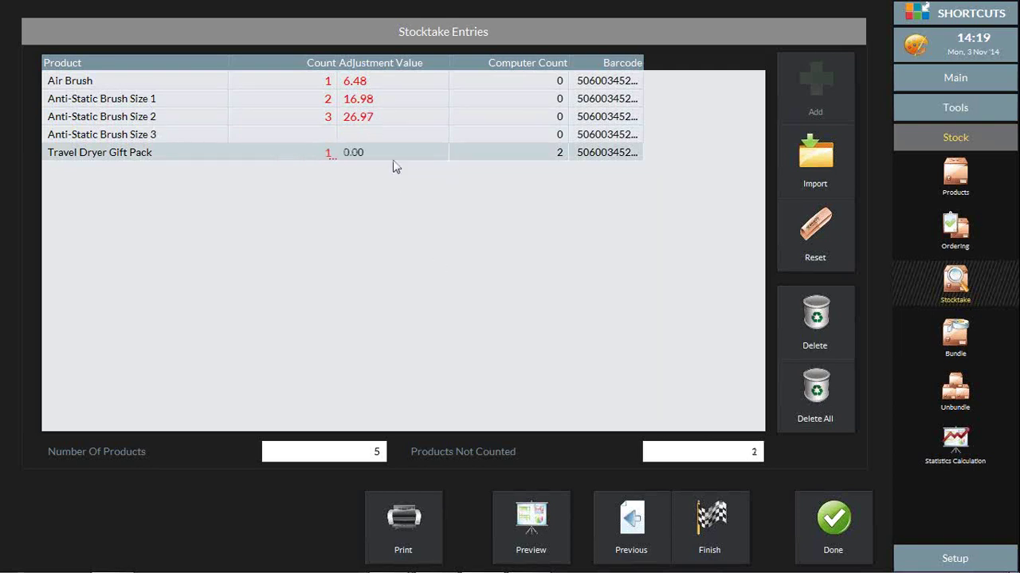
Step: Set the Travel Dryer Gift Pack count to 2
click(323, 153)
text(2)
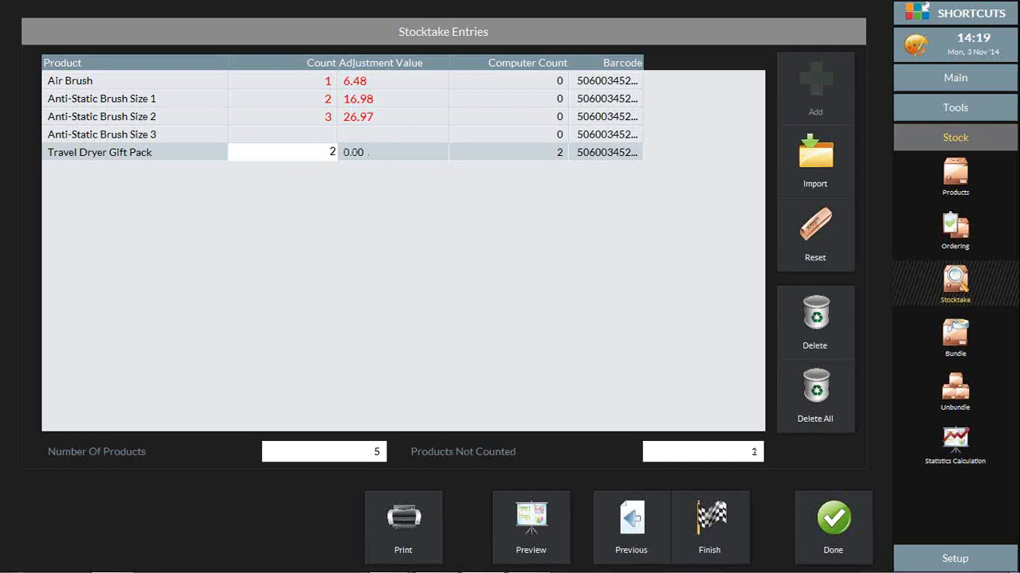
click(298, 134)
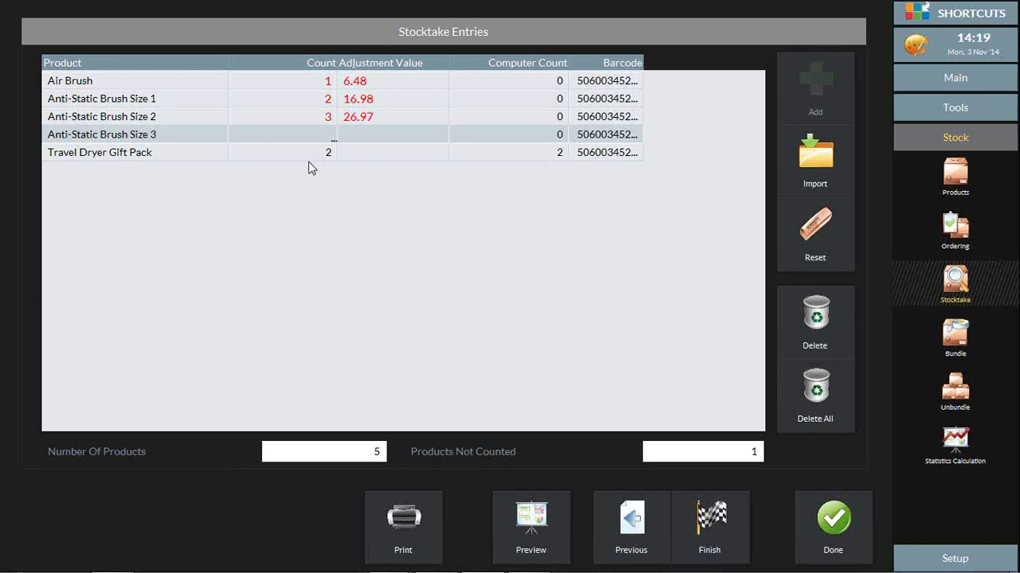
Step: Enter a count of 1 for Anti-Static Brush Size 3
click(323, 148)
click(322, 134)
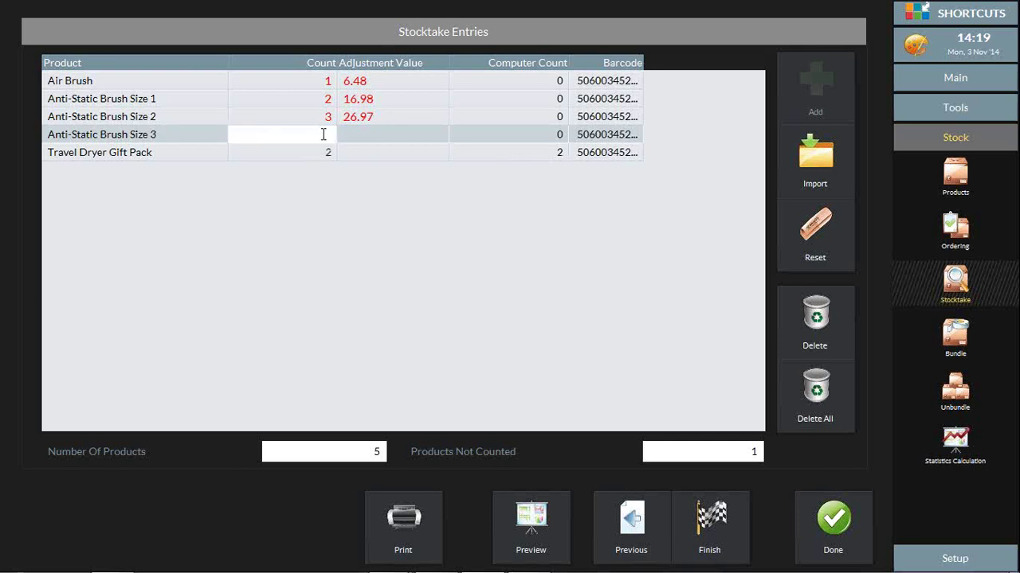
text(1)
key(Return)
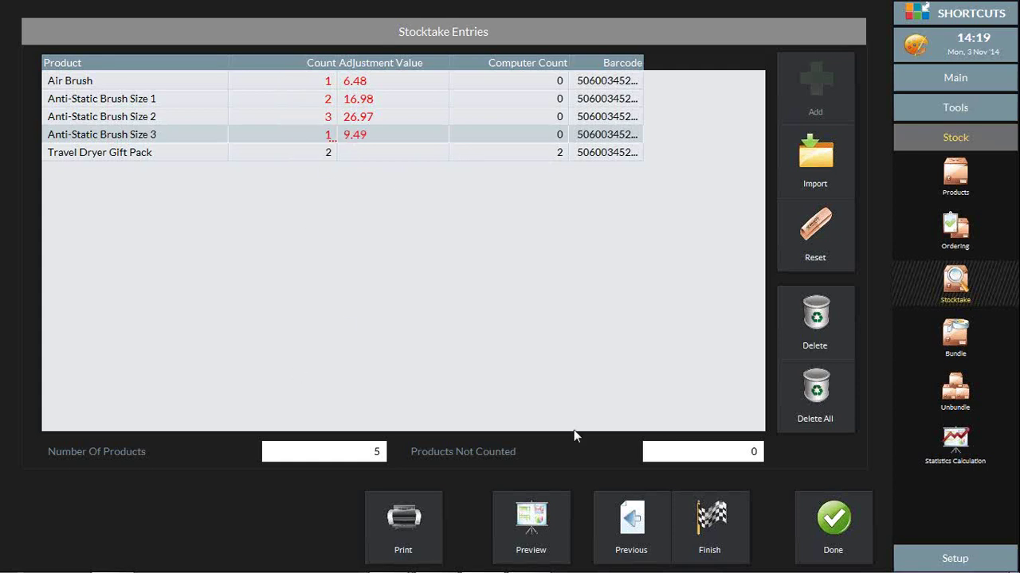
Step: Complete the GHD stocktake without a recount so the current levels update, and return to the stocktake definitions
click(717, 537)
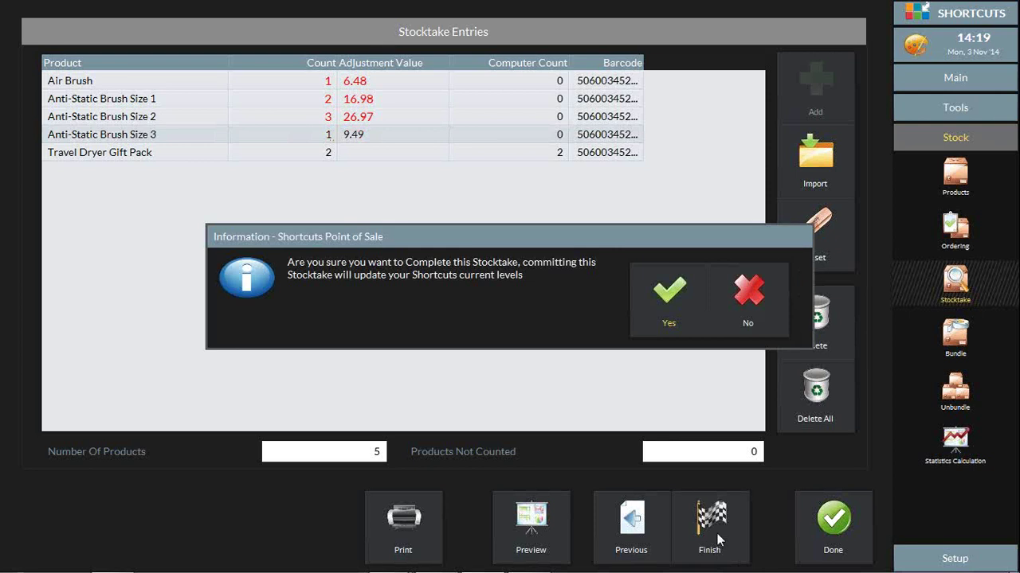
click(667, 311)
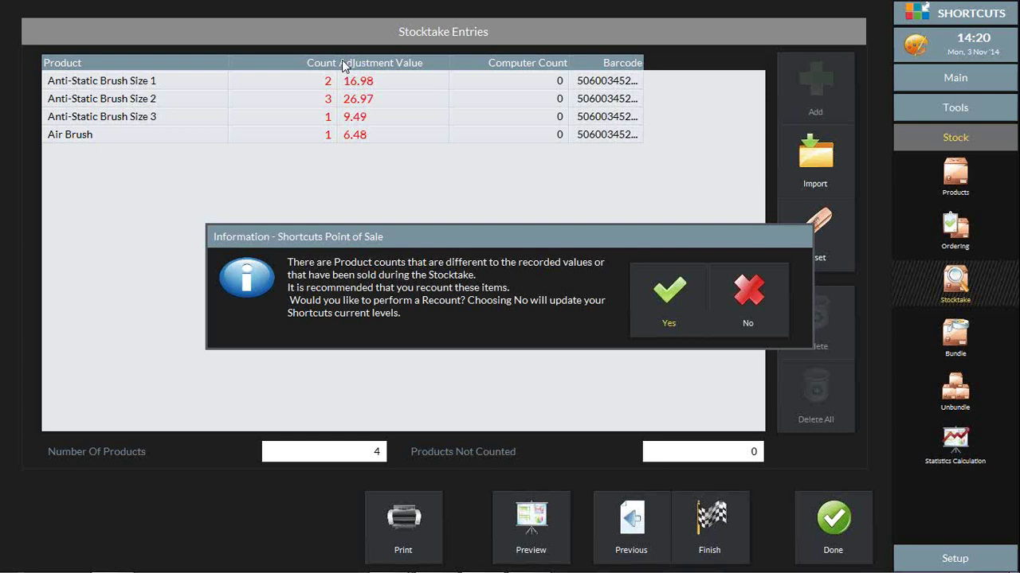
click(752, 319)
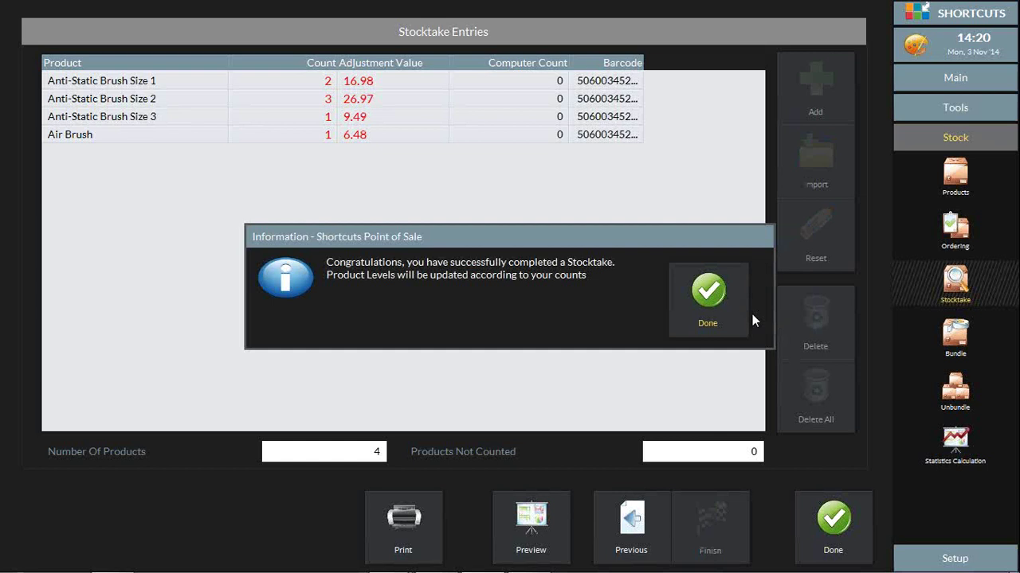
click(715, 310)
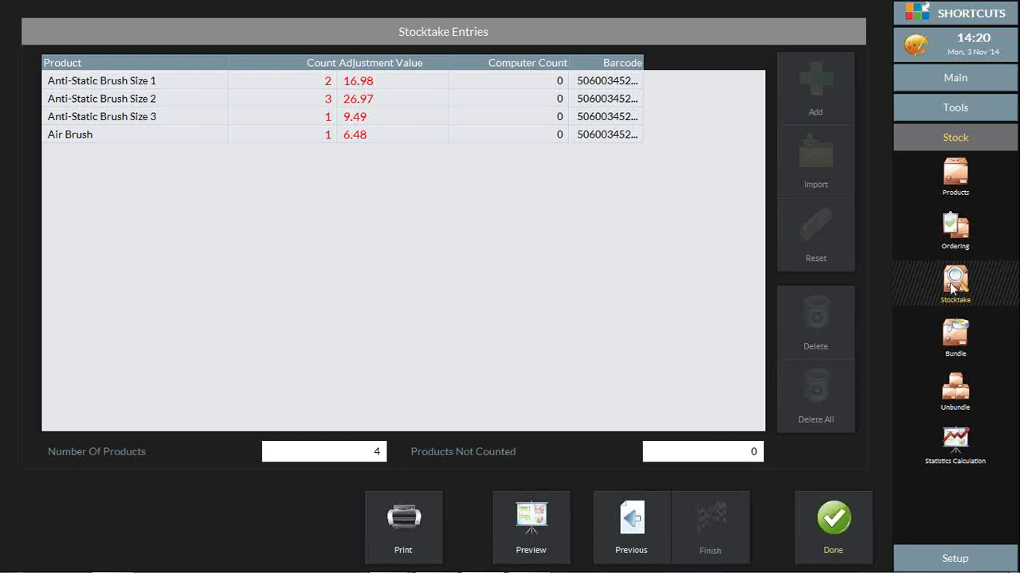
click(830, 538)
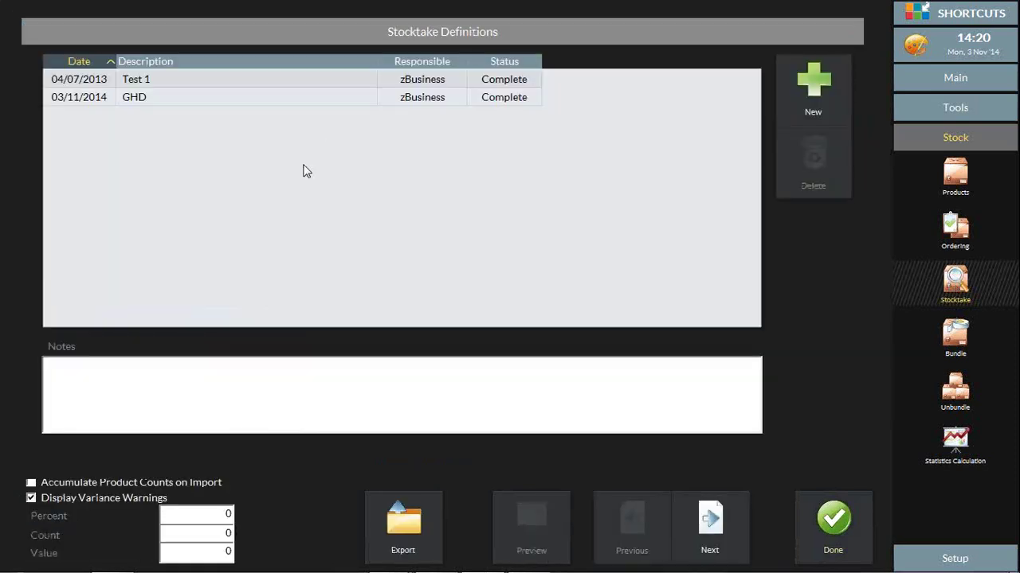
Step: Close the stocktake definitions and open the product list
click(165, 95)
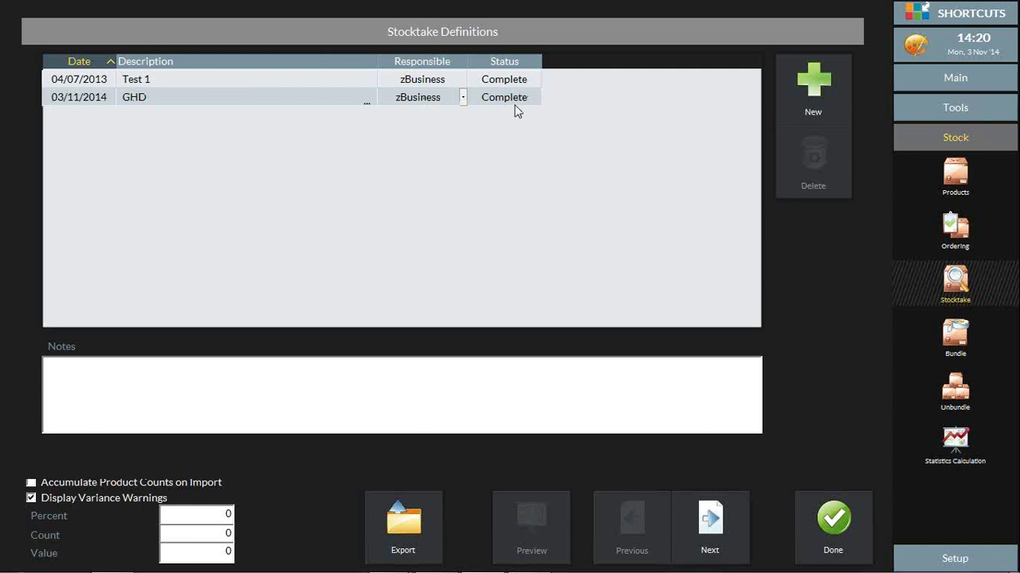
click(846, 519)
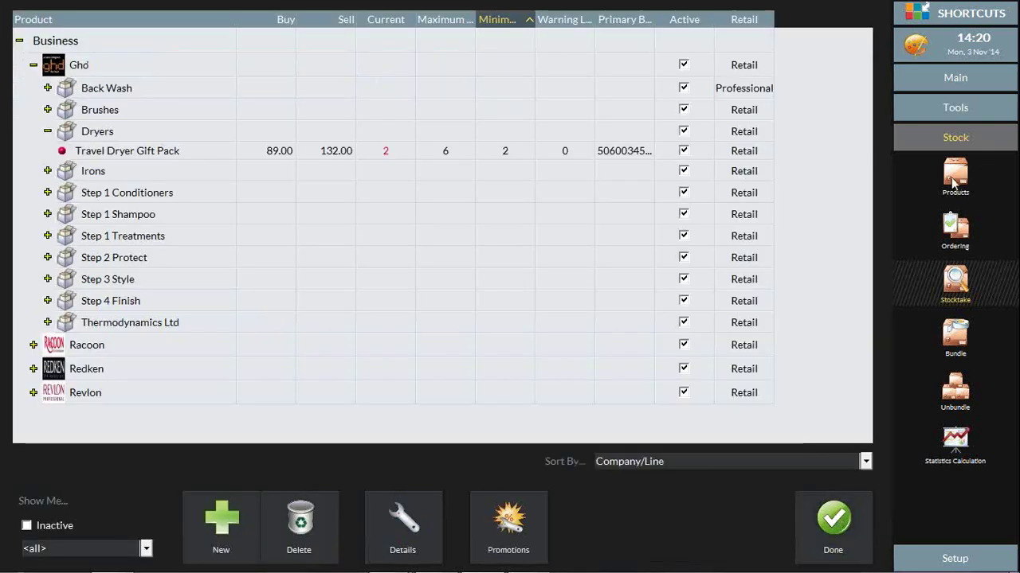
click(834, 545)
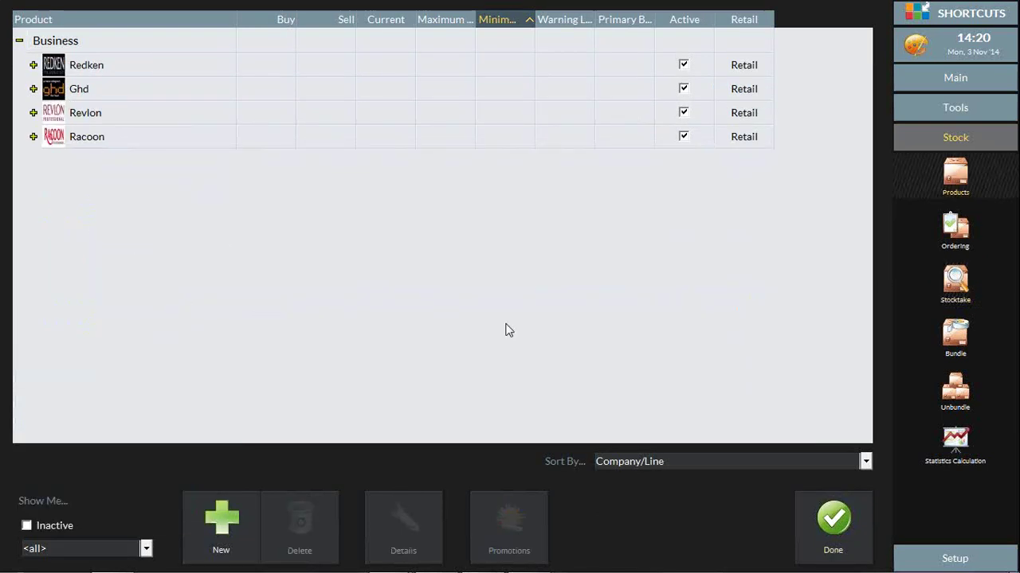
Step: Examine the current stock levels of the Ghd dryers, irons and brushes in the product list
click(33, 90)
click(47, 134)
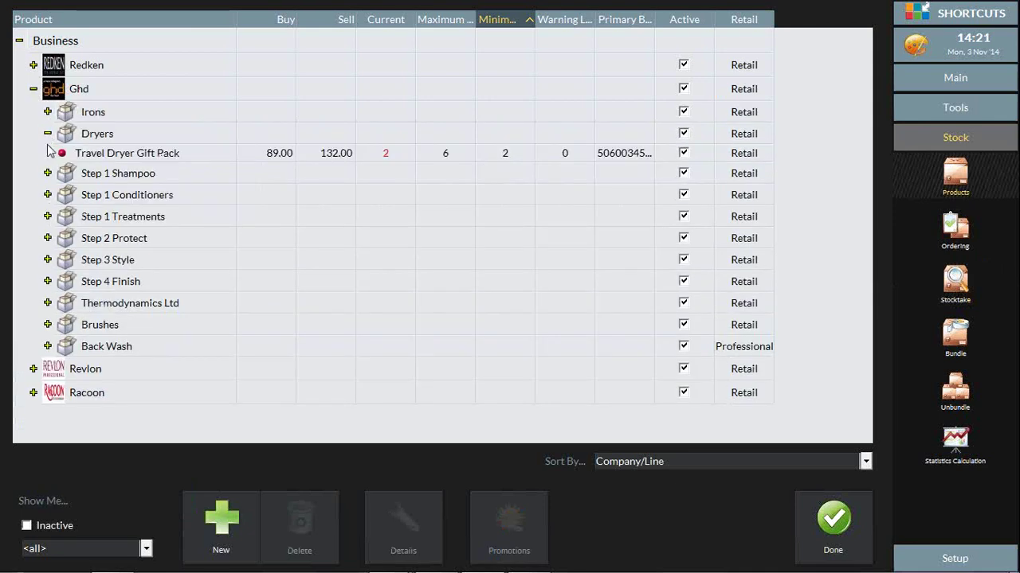
click(48, 113)
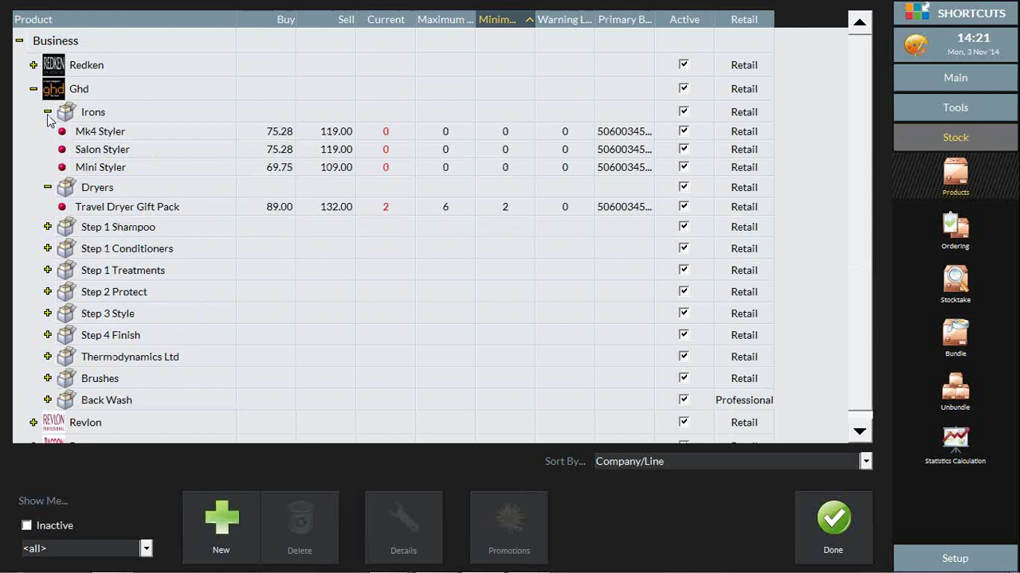
click(48, 112)
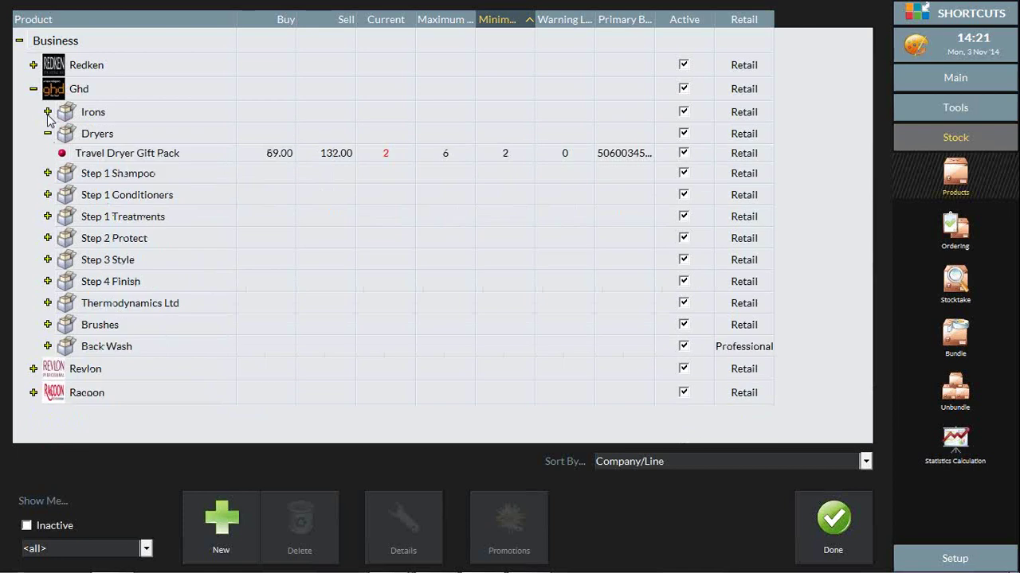
click(48, 325)
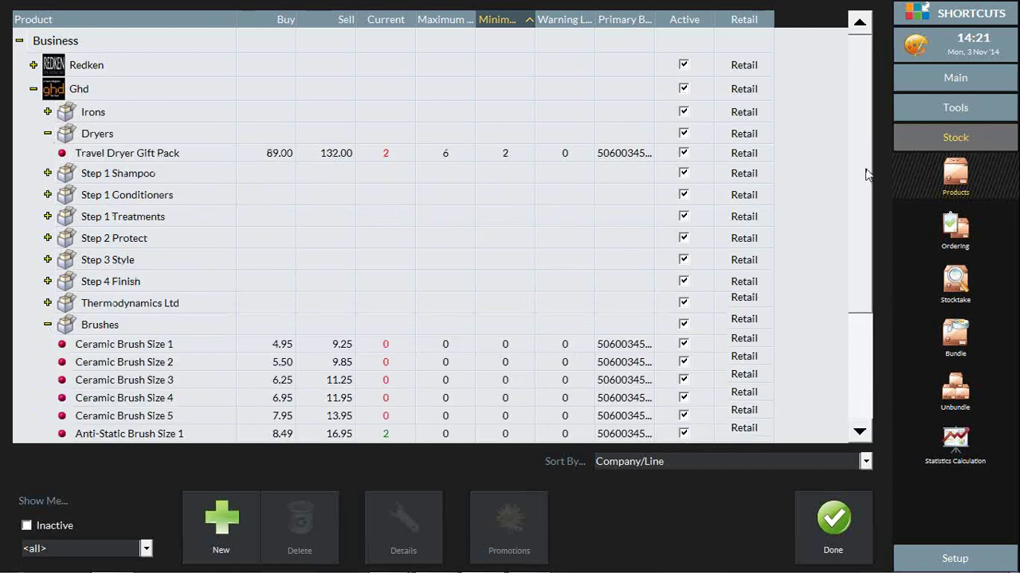
scroll(871, 189, down, 5)
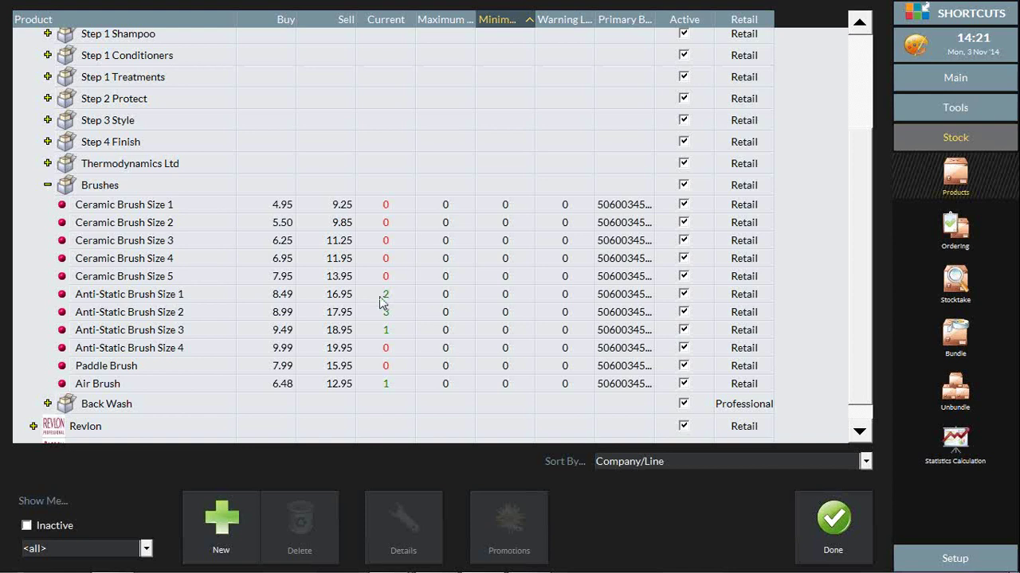
Step: Start a sale in Point of Sale with #BUSINESS selected as the client
click(959, 78)
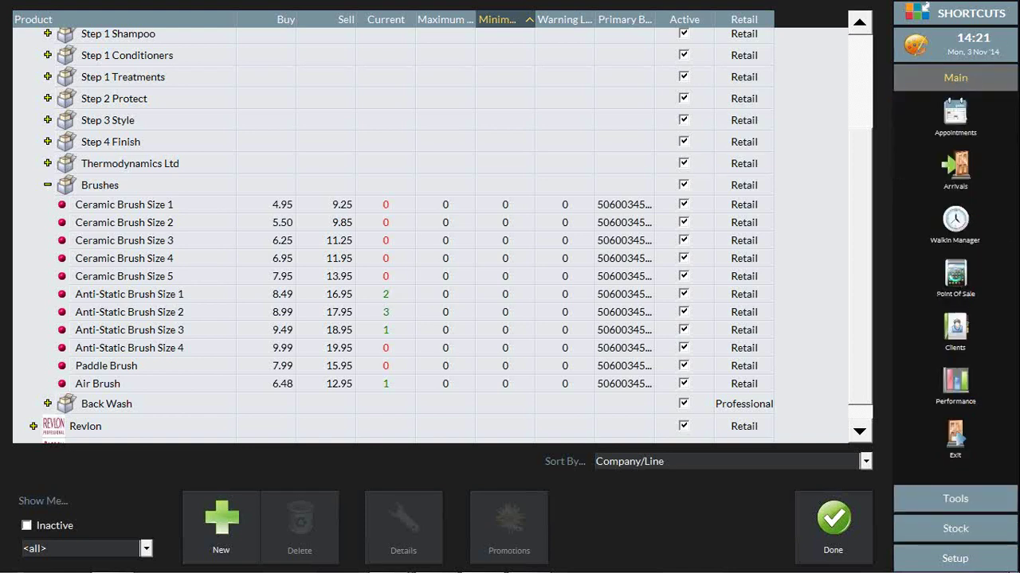
click(957, 277)
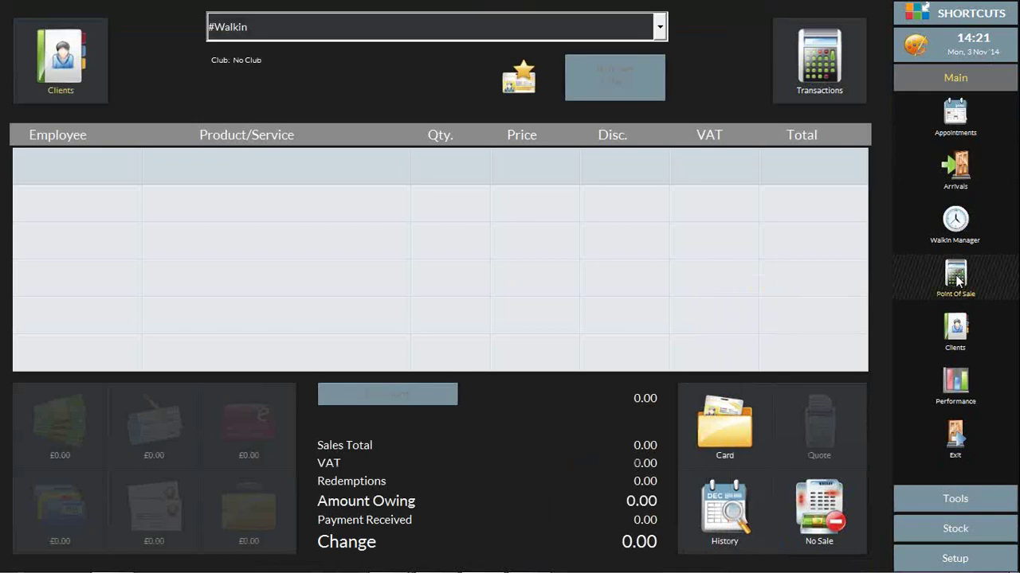
click(73, 64)
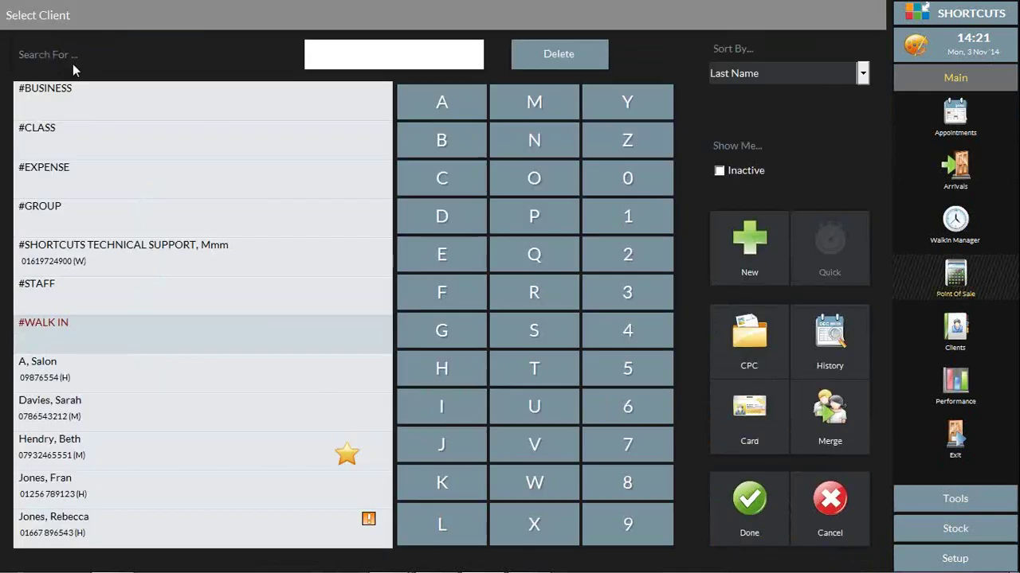
click(106, 104)
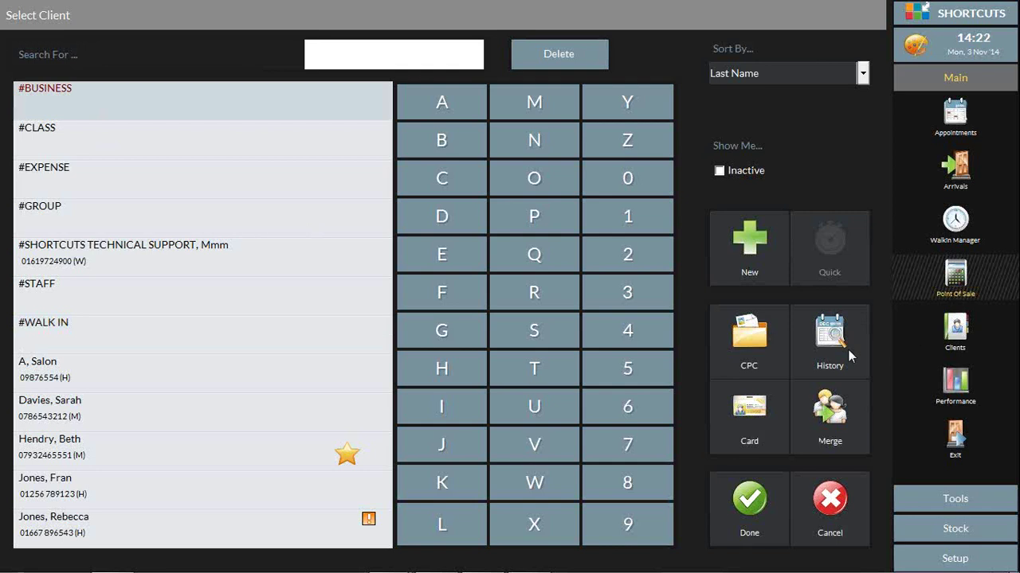
click(749, 509)
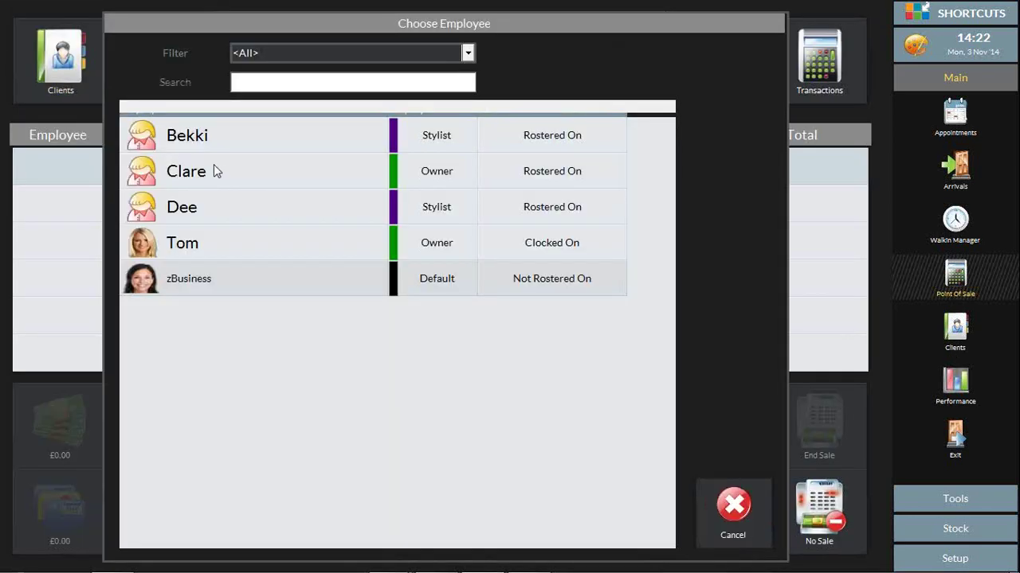
Step: Add one Ghd Travel Dryer Gift Pack to the #BUSINESS transaction under the rostered-on owner
click(213, 164)
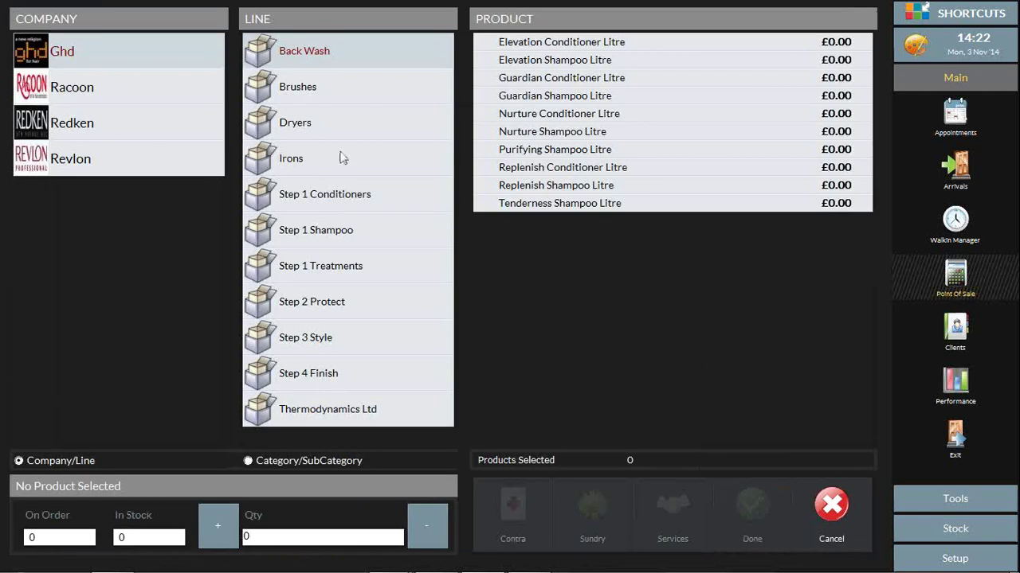
click(327, 126)
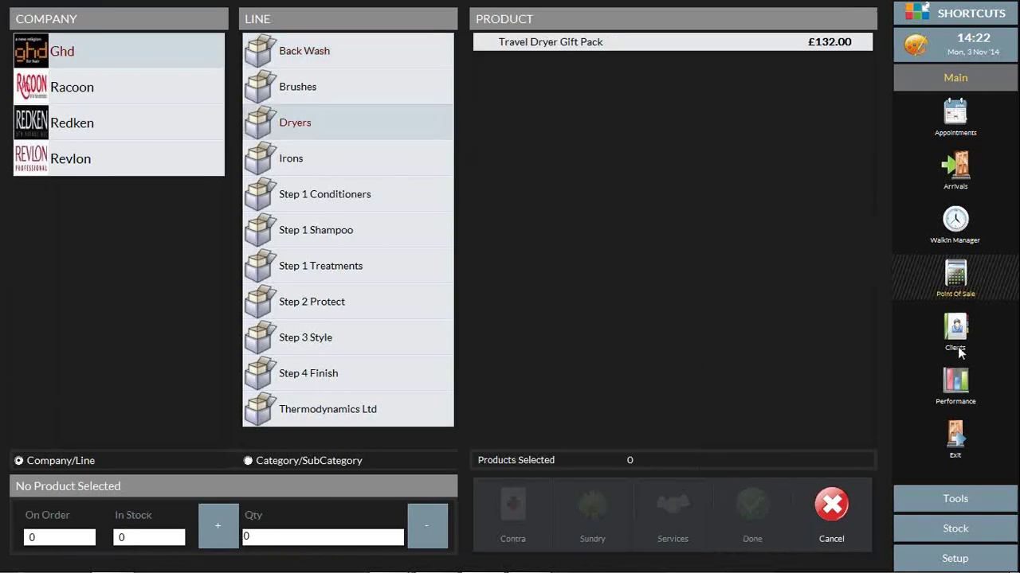
click(695, 42)
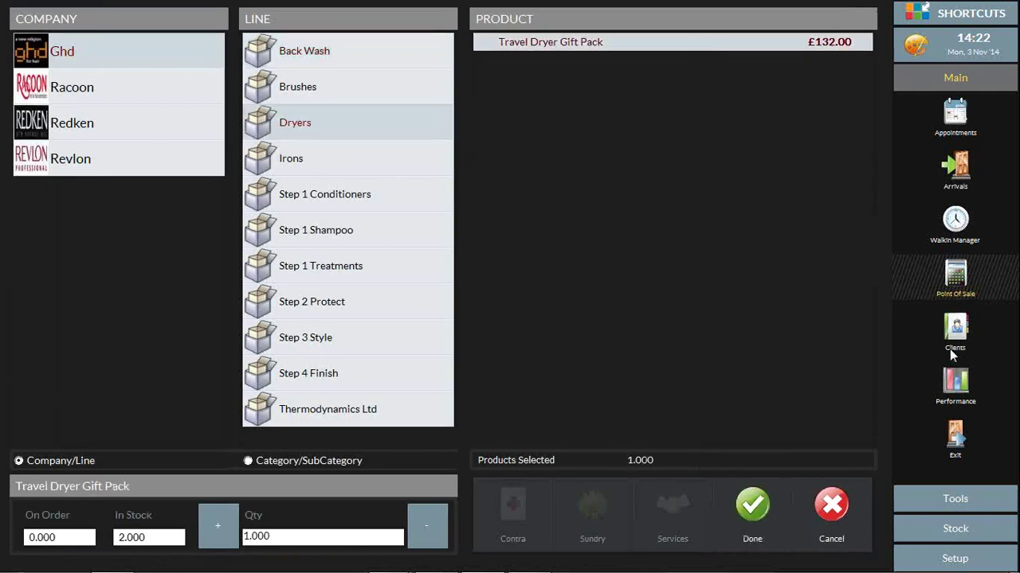
click(759, 527)
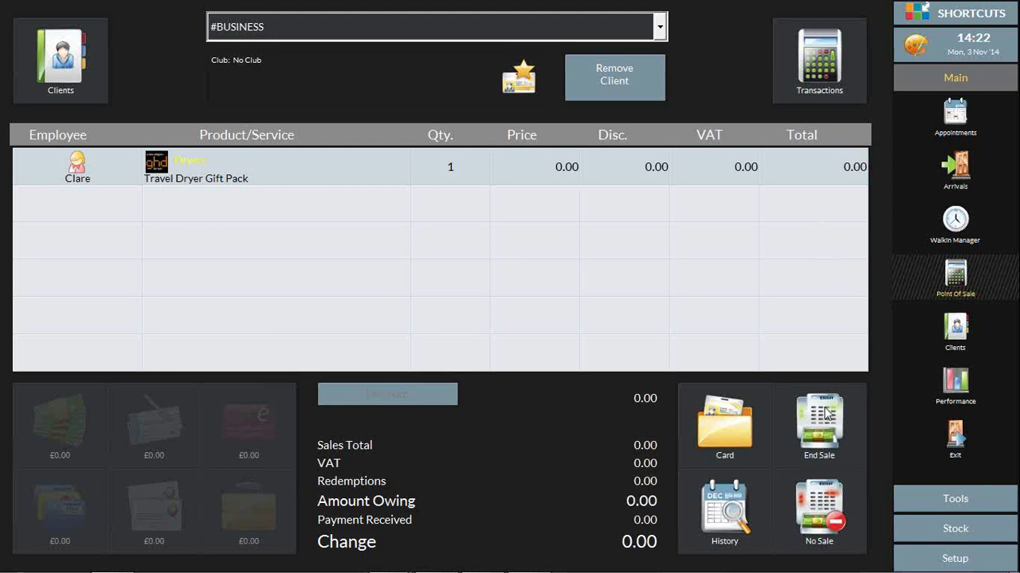
Step: Create a new stock order for the GHD supplier
click(981, 527)
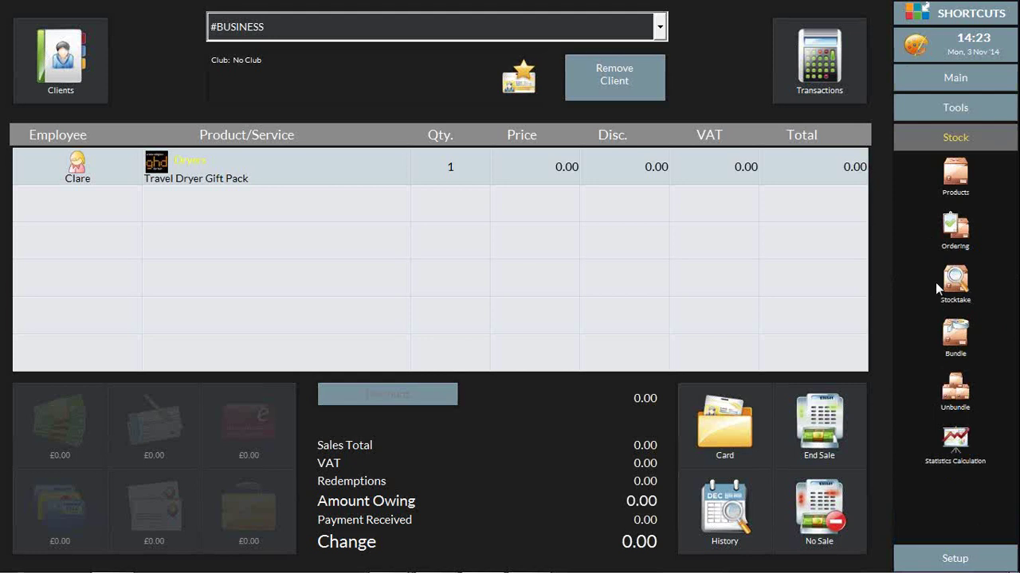
click(958, 230)
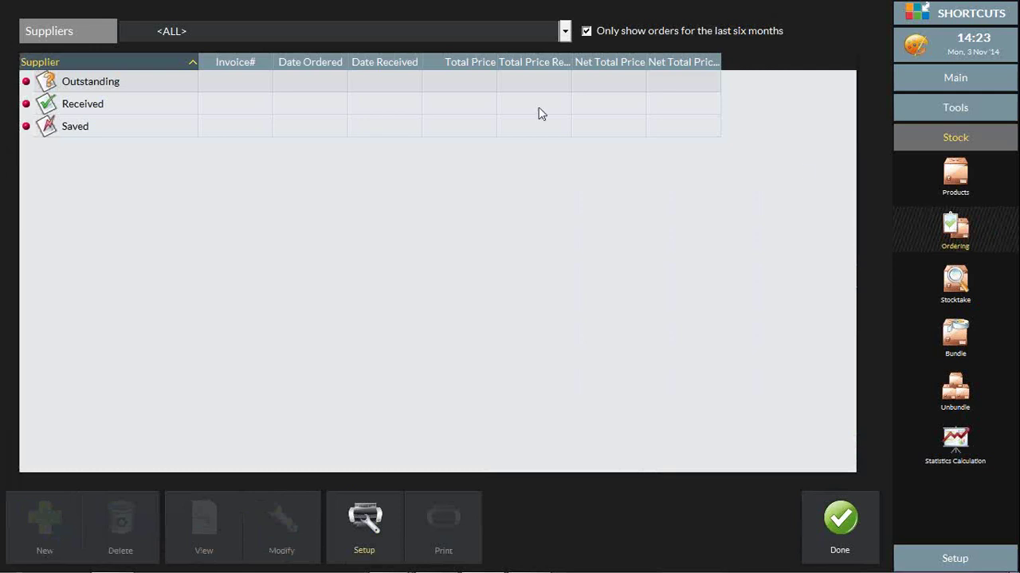
click(387, 32)
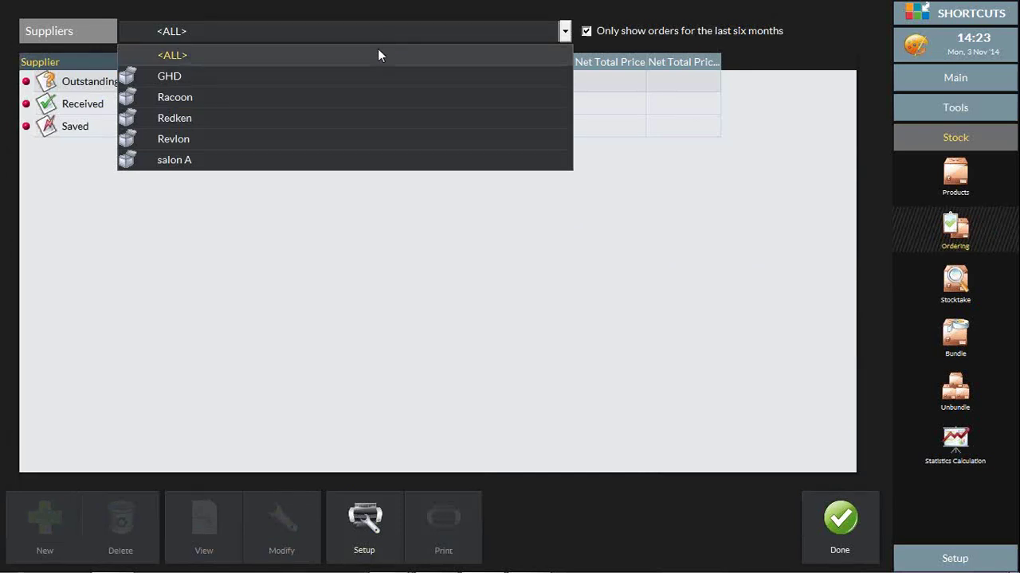
click(371, 75)
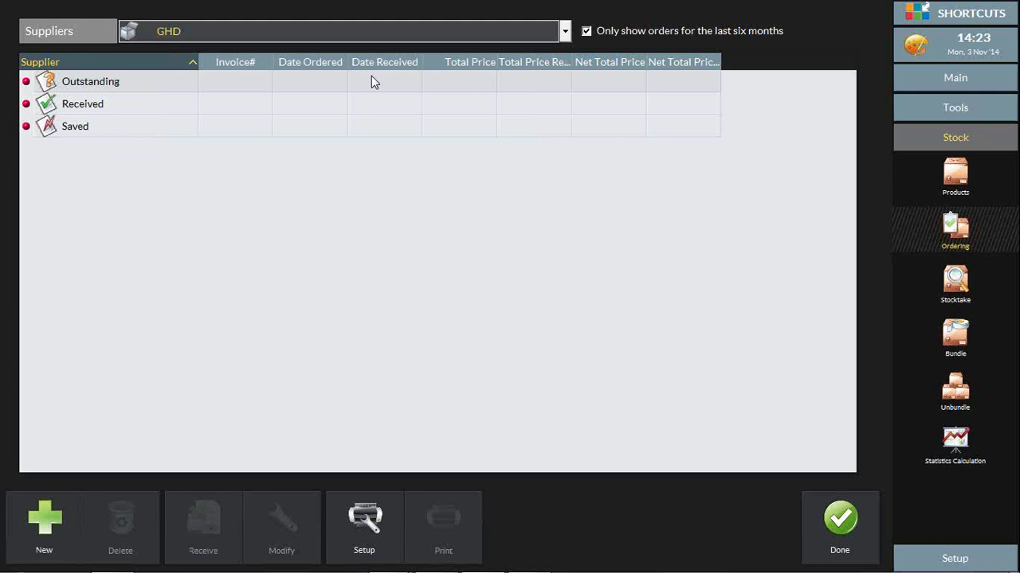
click(40, 532)
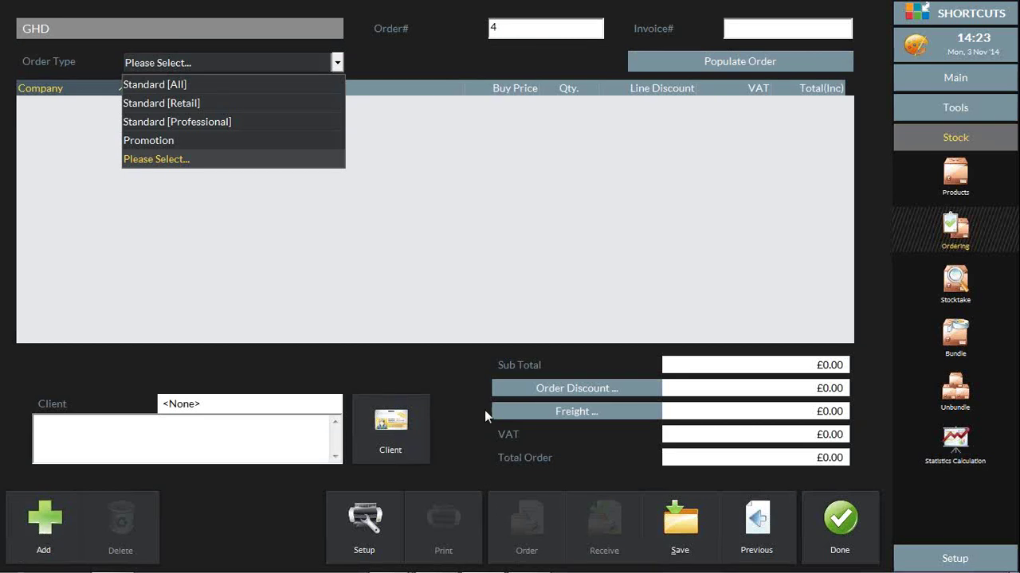
Step: Set the GHD order's type to Standard [All]
click(594, 244)
click(337, 62)
click(181, 85)
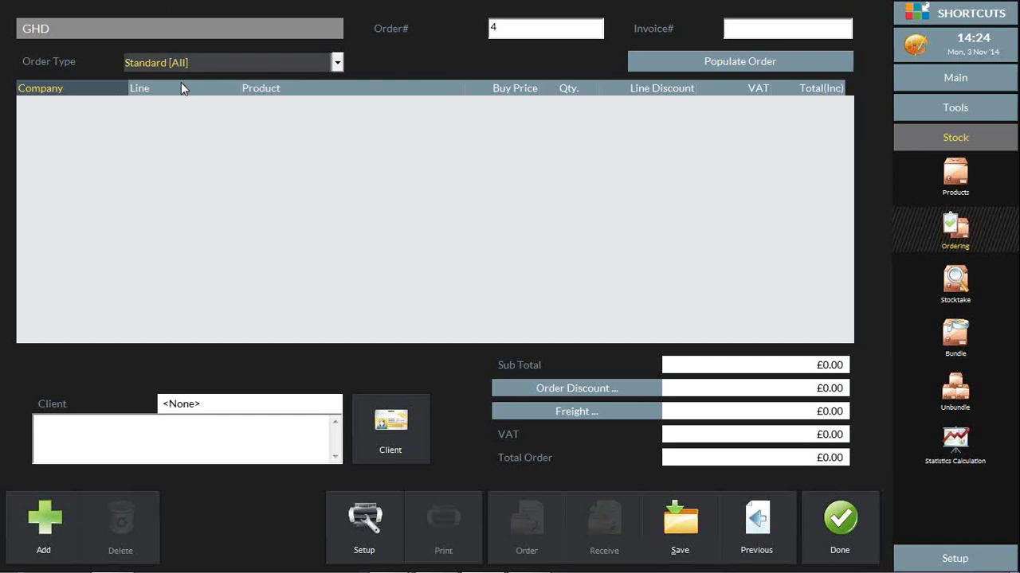
Step: Add the GHD Mk4 Styler, Salon Styler, Mini Styler and Elevation Shampoo to the order
click(50, 528)
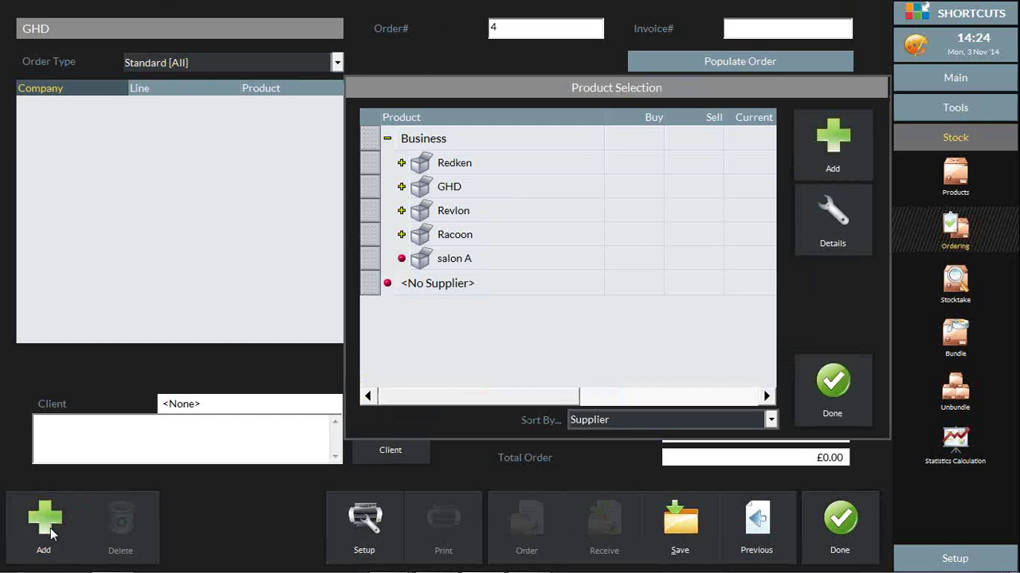
click(402, 186)
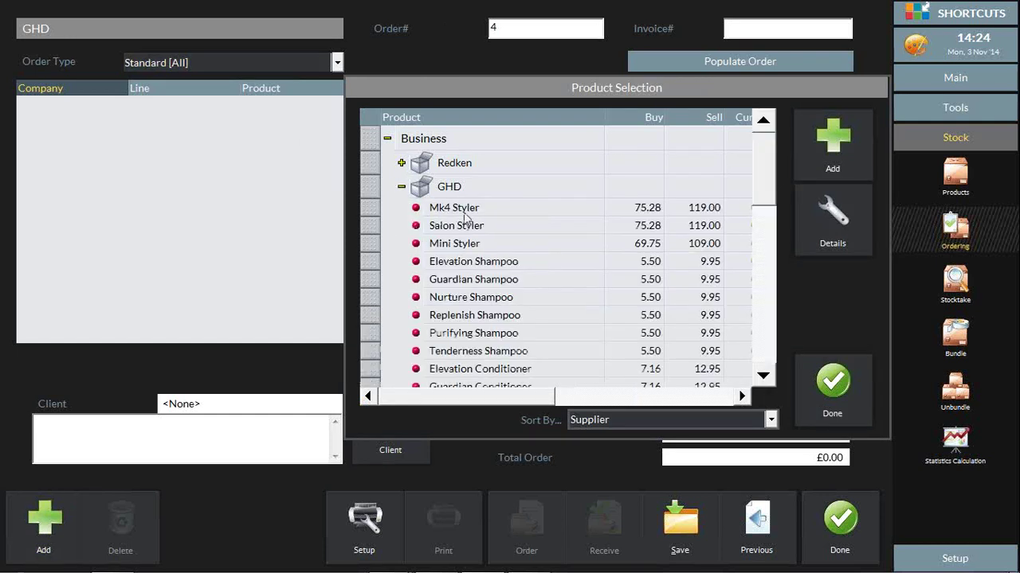
click(465, 210)
ctrl+click(370, 227)
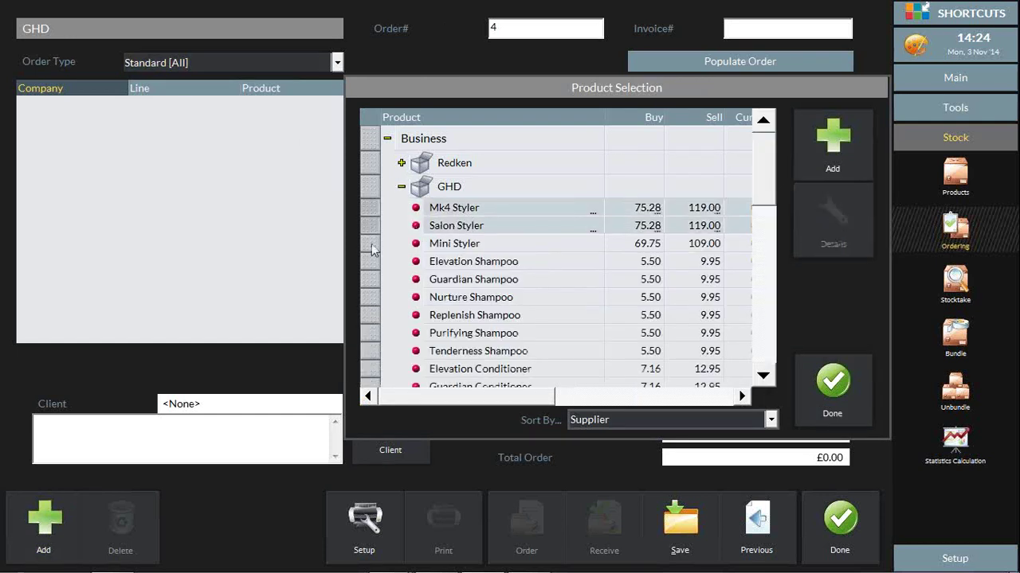
ctrl+click(371, 243)
ctrl+click(371, 262)
click(833, 139)
click(851, 383)
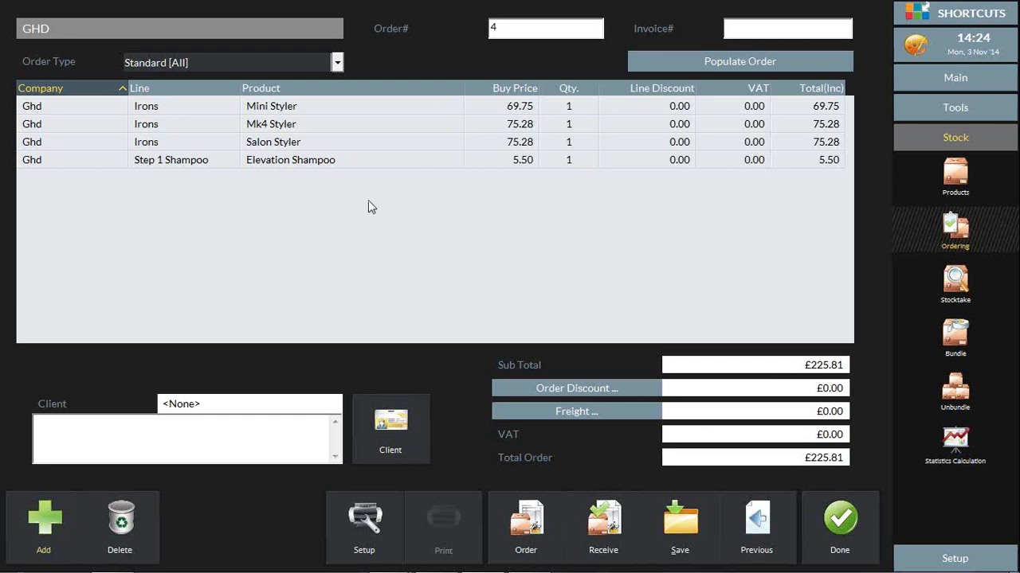
click(353, 162)
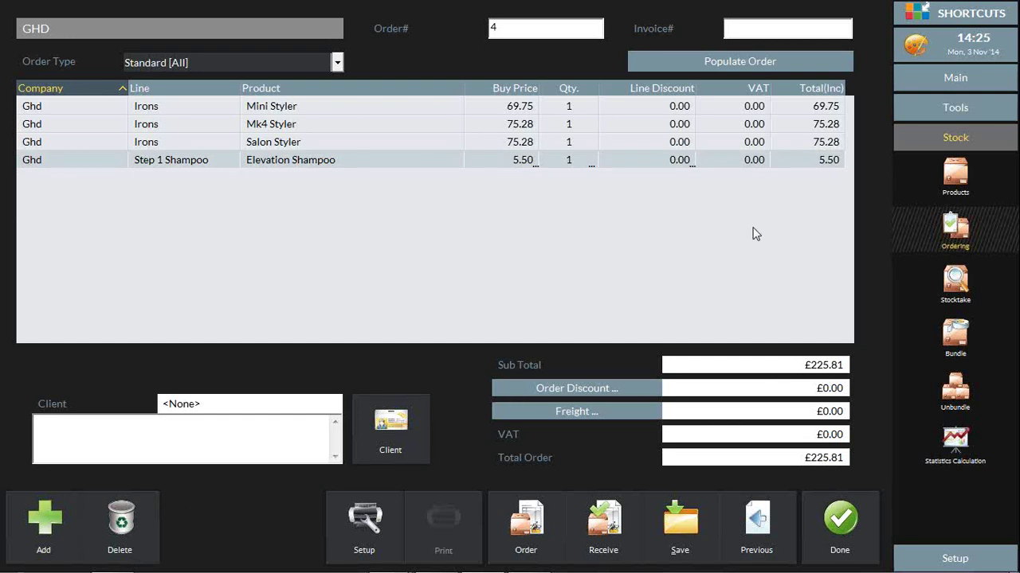
click(714, 235)
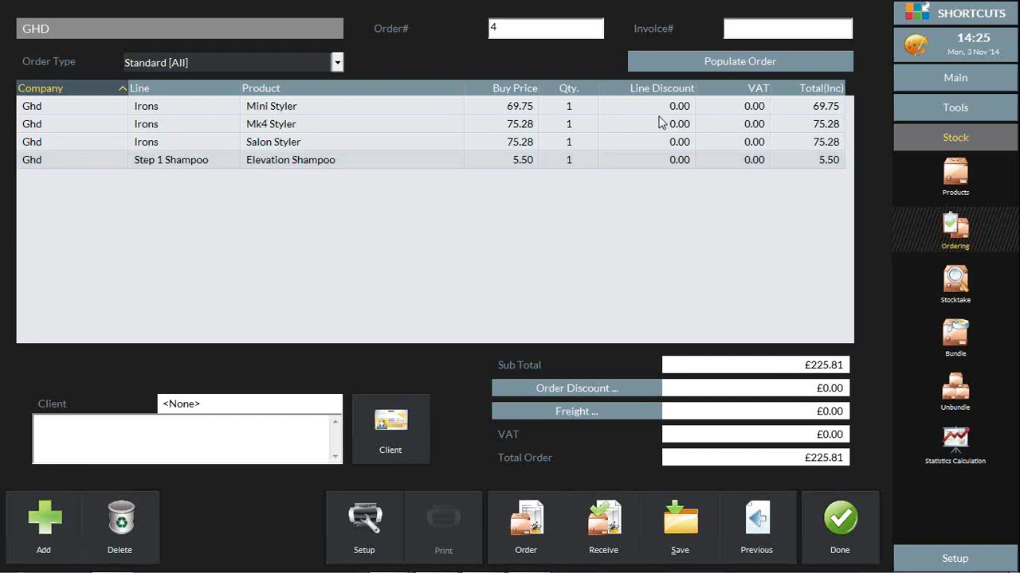
click(677, 162)
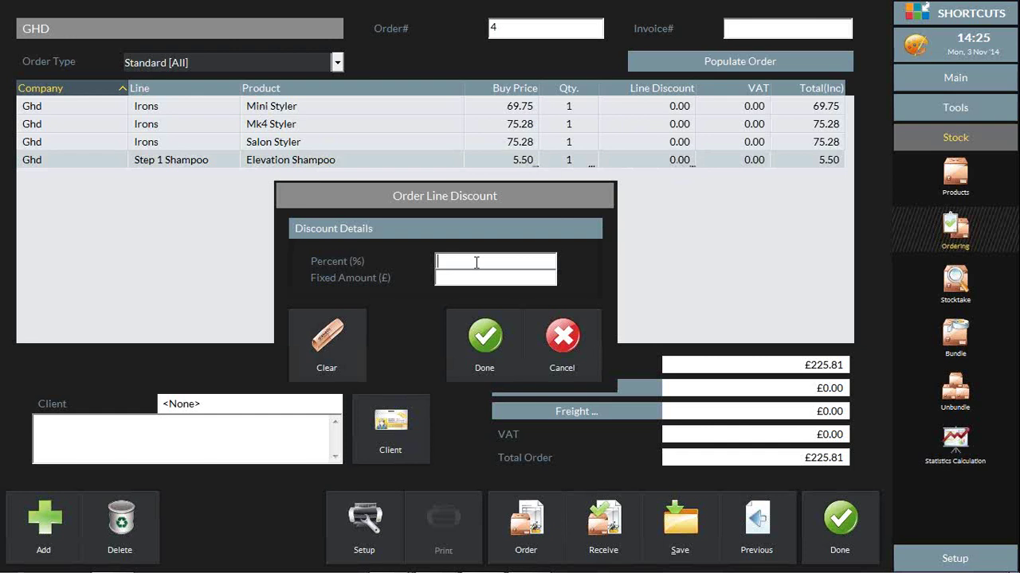
text(20)
click(579, 339)
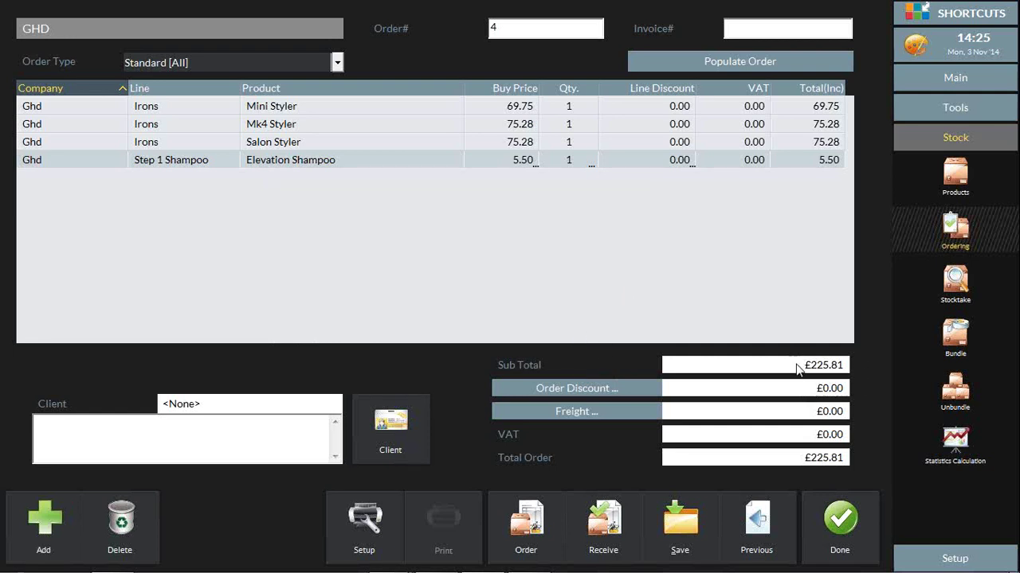
Step: Apply a 10 percent discount to the whole GHD order
click(580, 389)
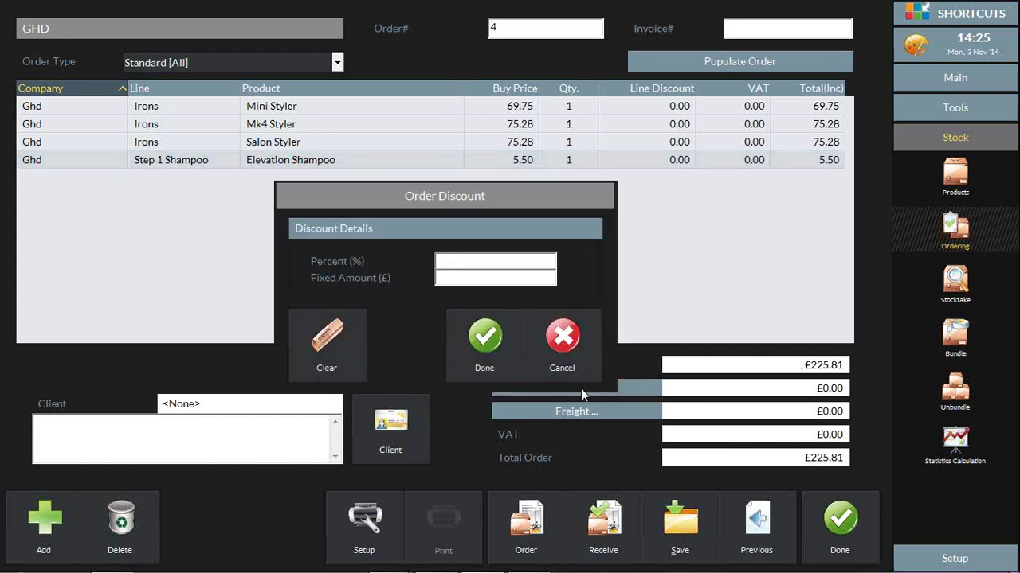
click(476, 263)
text(10)
click(502, 349)
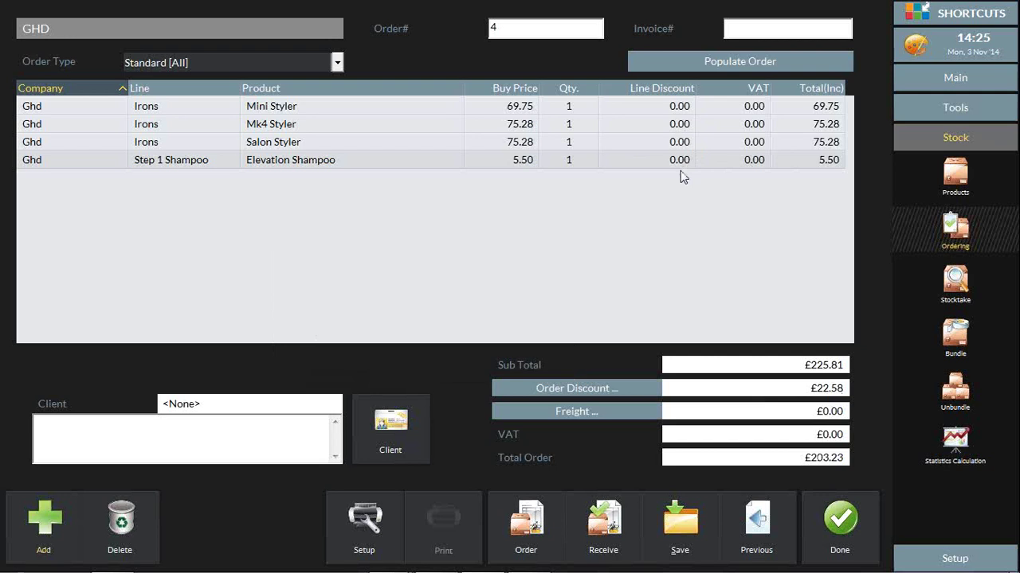
Step: Set the Mini Styler's order quantity to 2
click(579, 106)
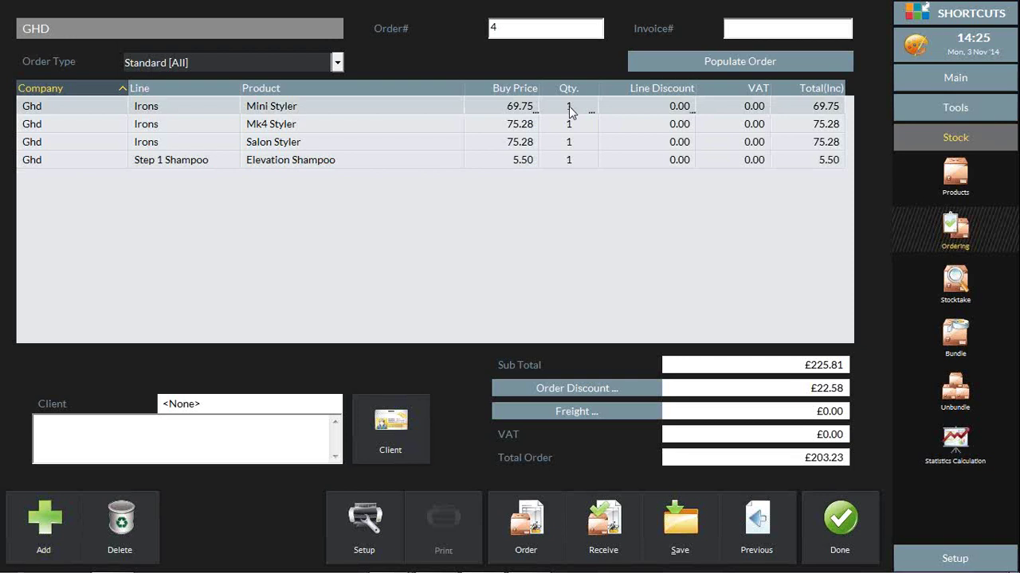
click(579, 108)
key(BackSpace)
text(2)
click(589, 141)
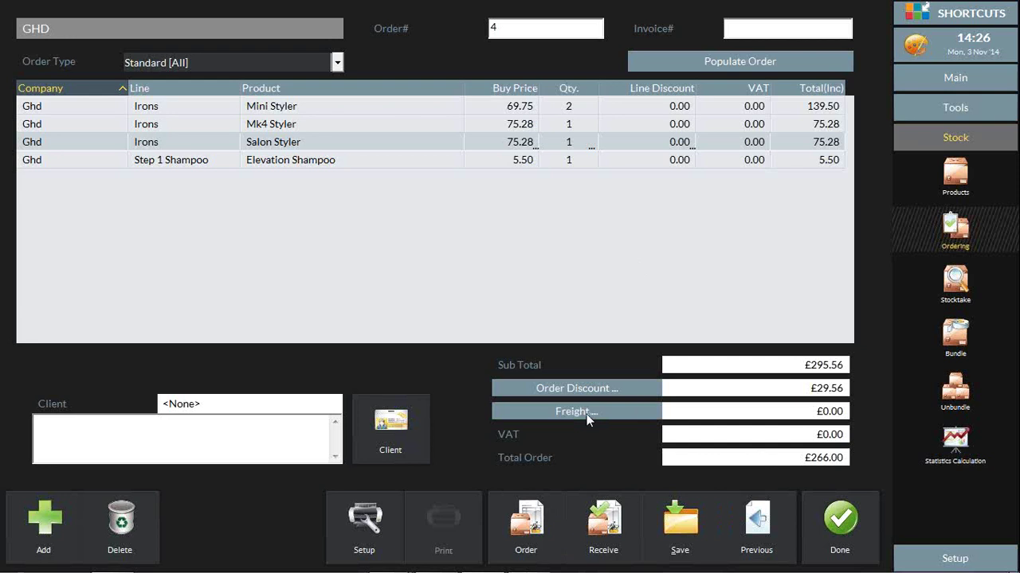
Step: Place the GHD order with the supplier without printing it
click(526, 538)
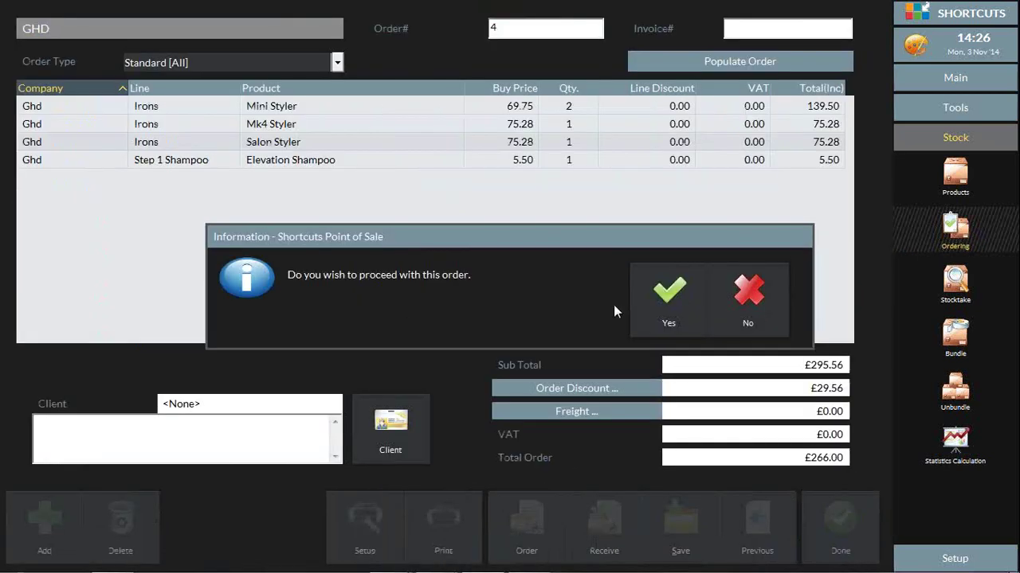
click(672, 299)
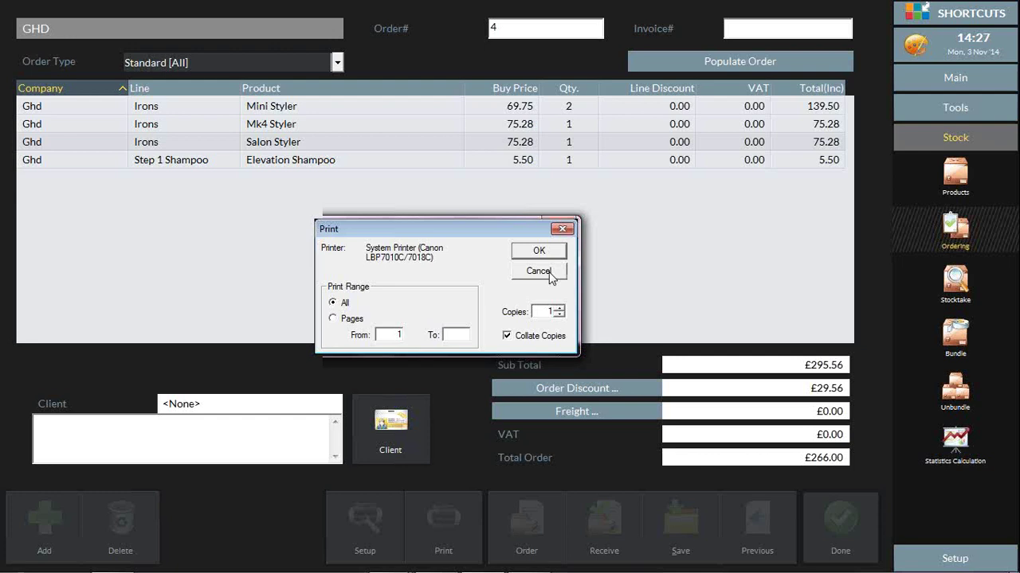
click(549, 274)
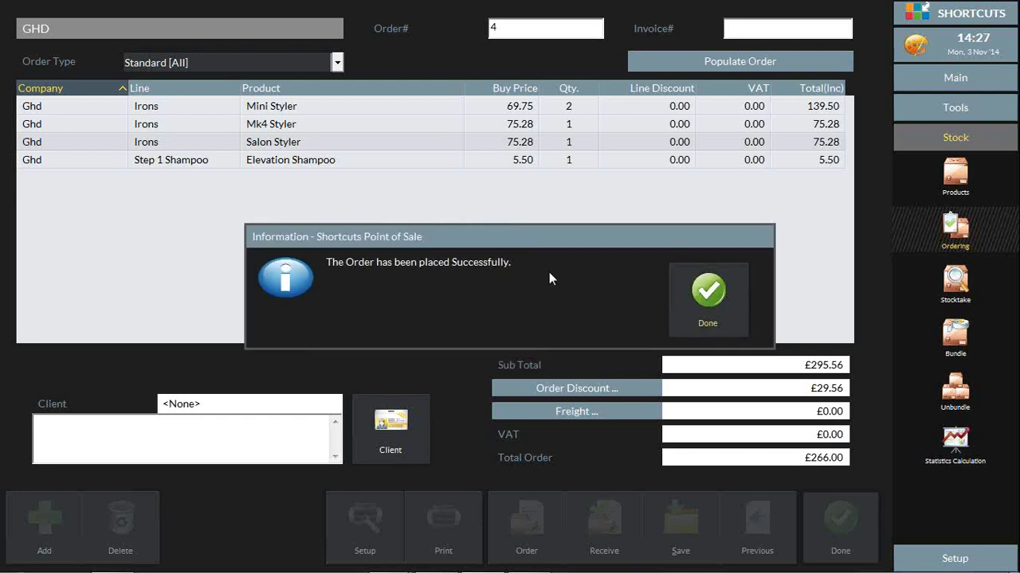
click(708, 301)
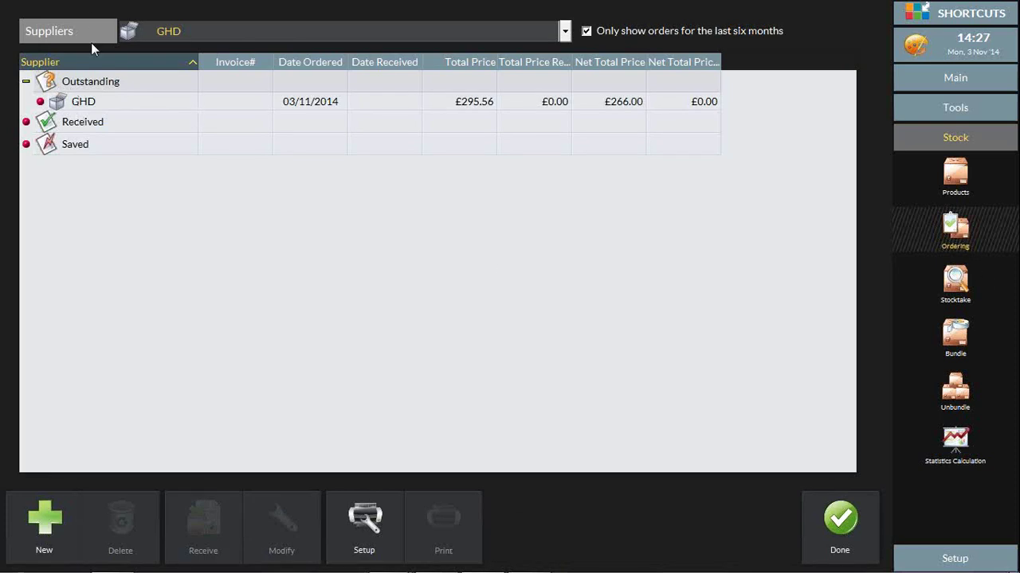
Step: Receive the outstanding GHD order into stock under invoice number 123456
click(106, 102)
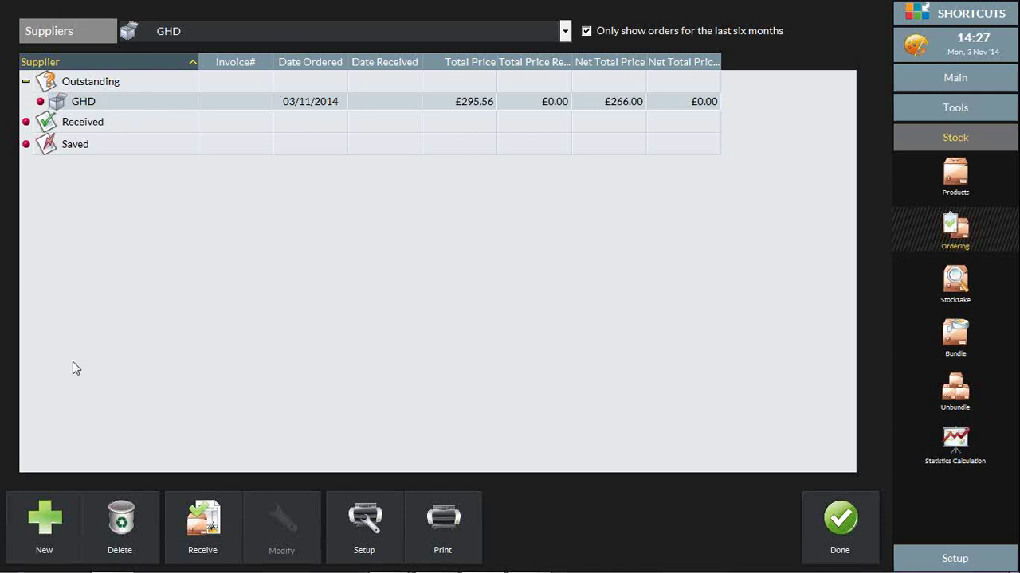
click(203, 525)
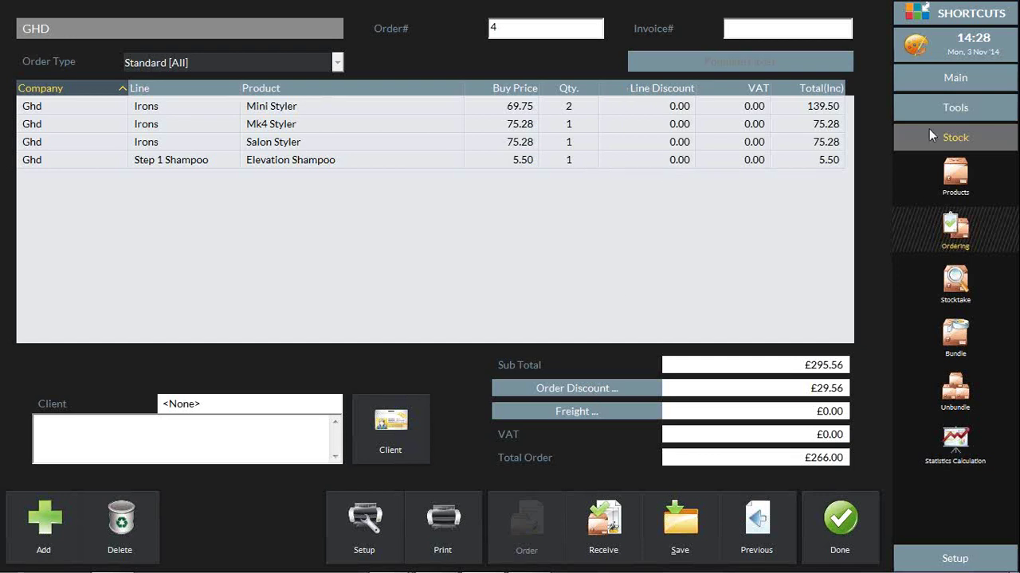
click(770, 30)
text(123456)
click(604, 525)
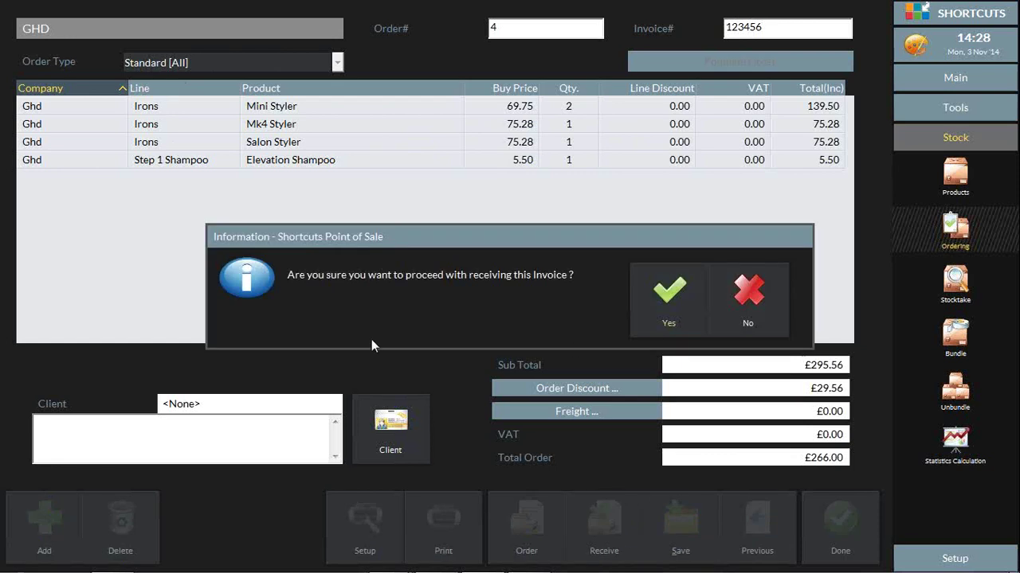
click(668, 301)
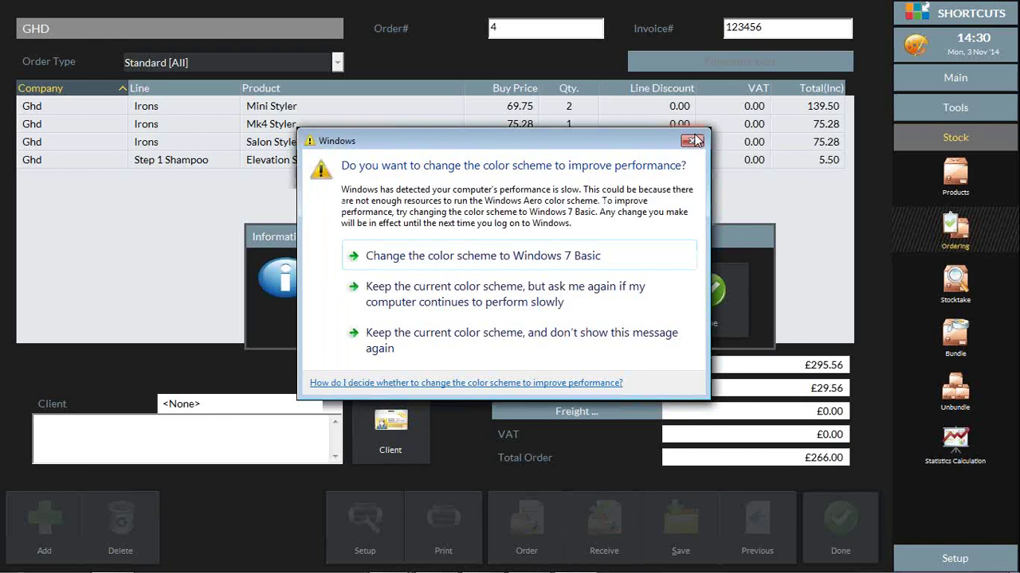
click(696, 141)
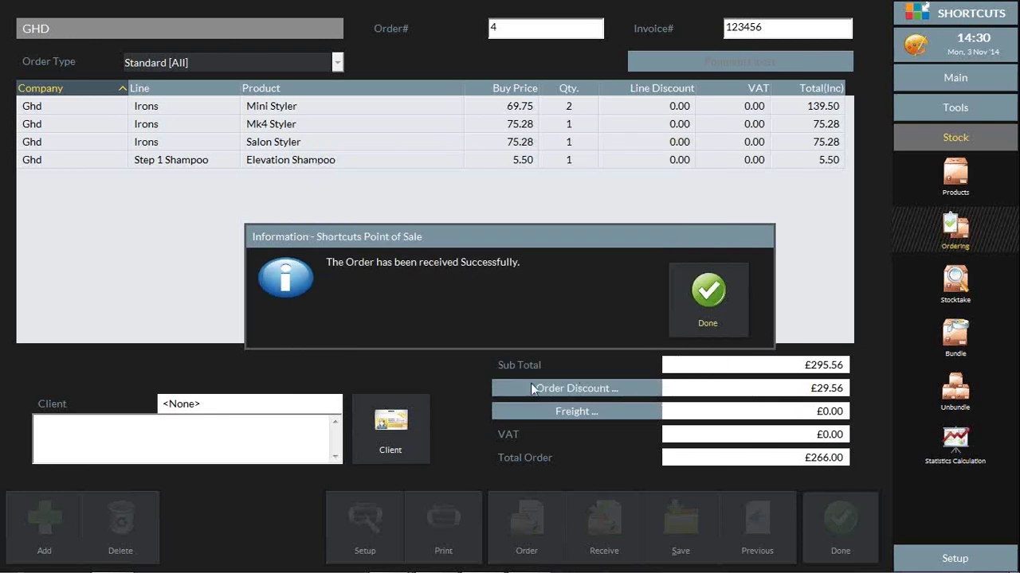
click(691, 305)
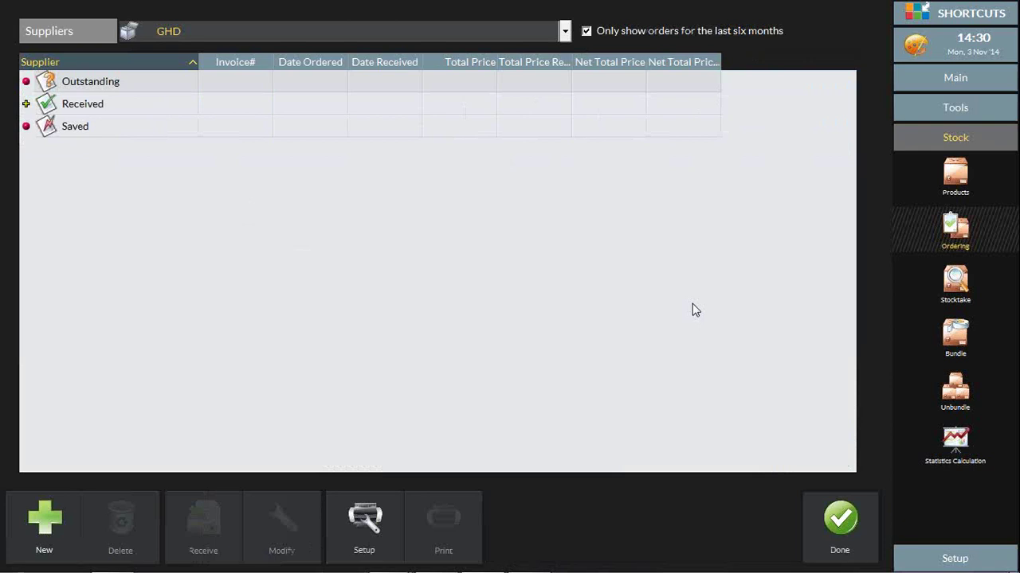
Step: Add a new company named Packs to the business's product list
click(951, 342)
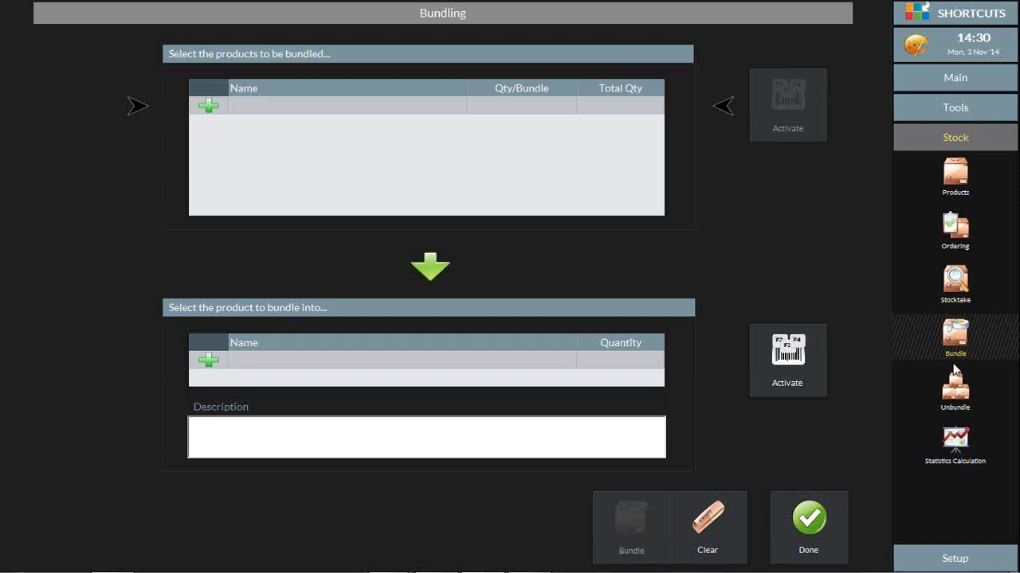
click(955, 177)
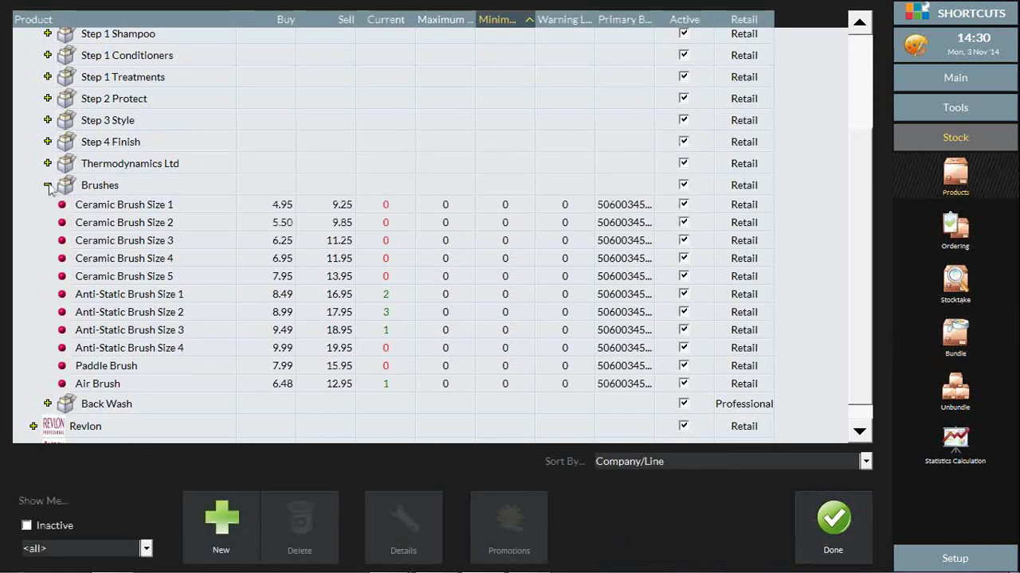
click(47, 184)
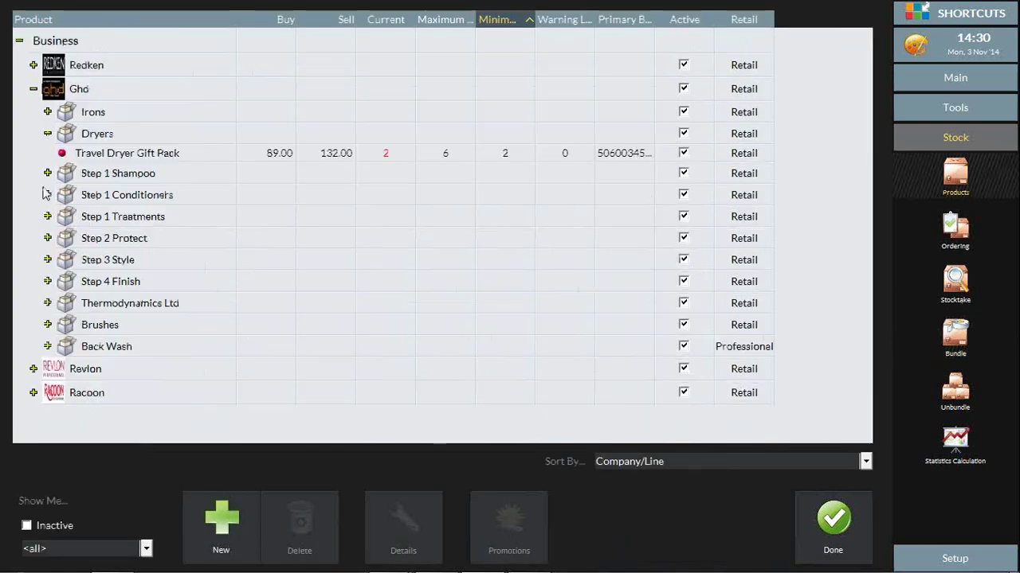
click(34, 89)
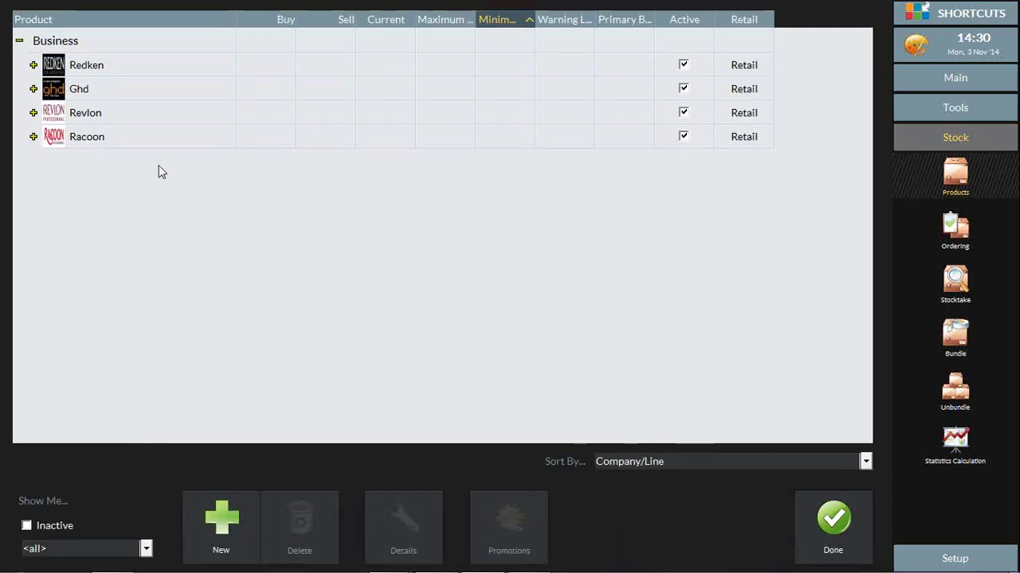
click(124, 41)
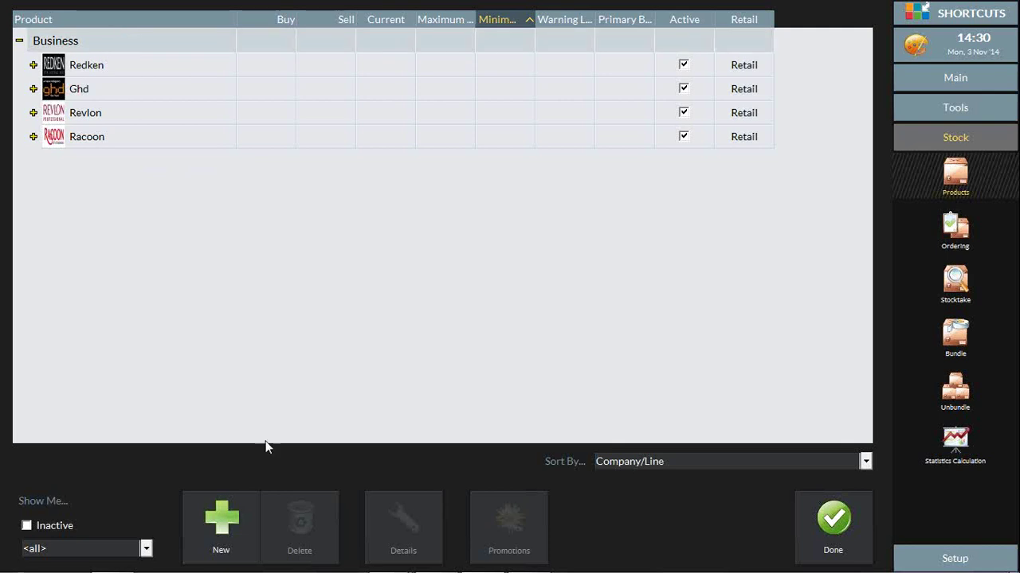
click(223, 522)
text(Packs)
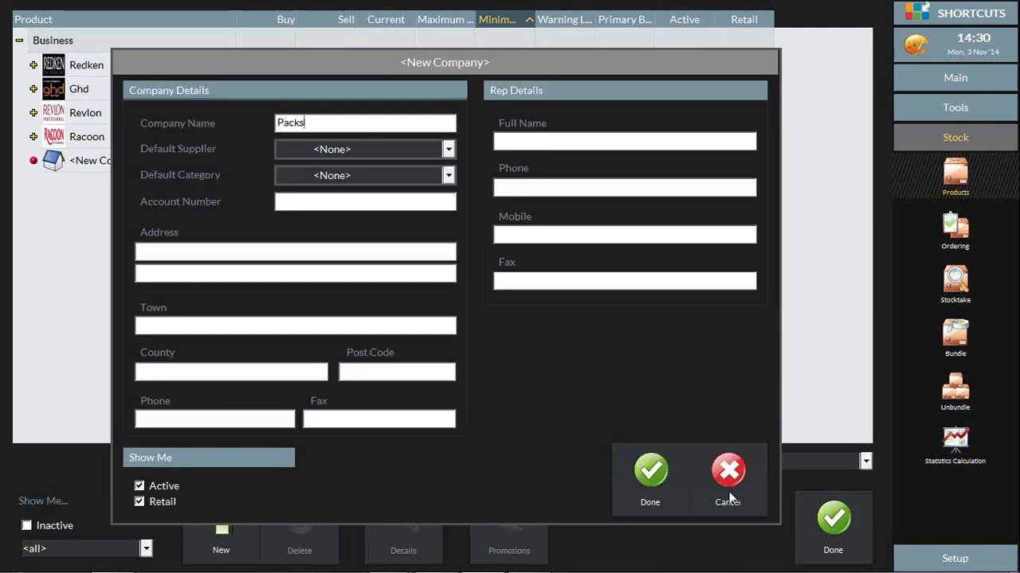
click(660, 468)
click(670, 319)
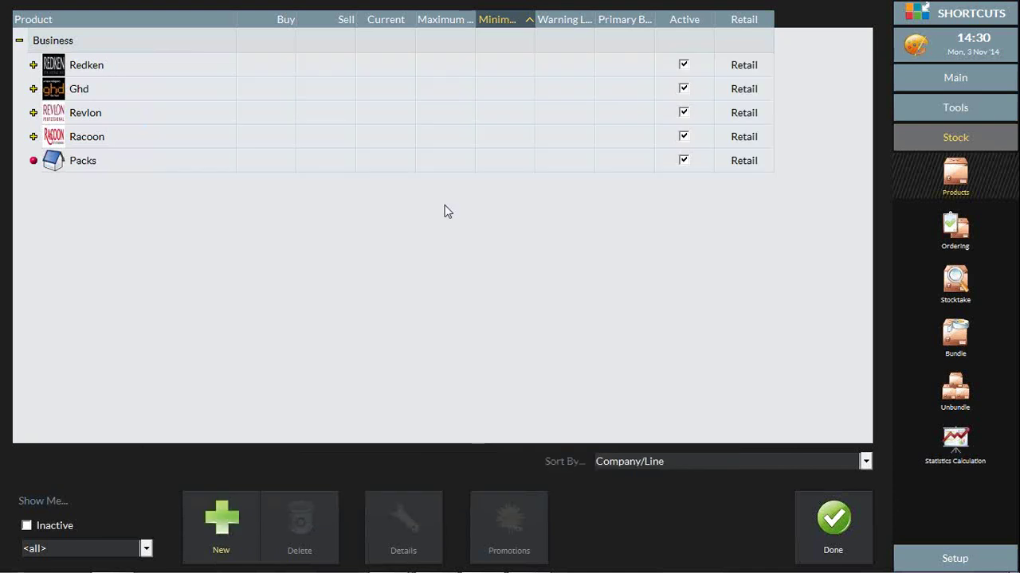
Step: Create a product line named Promotional Packs under the Packs company
click(95, 163)
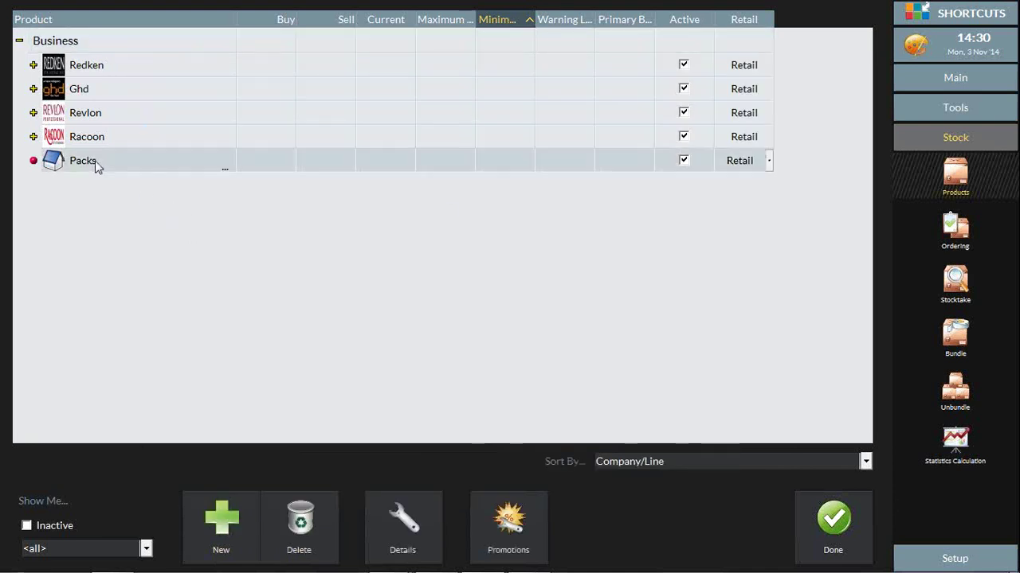
click(222, 526)
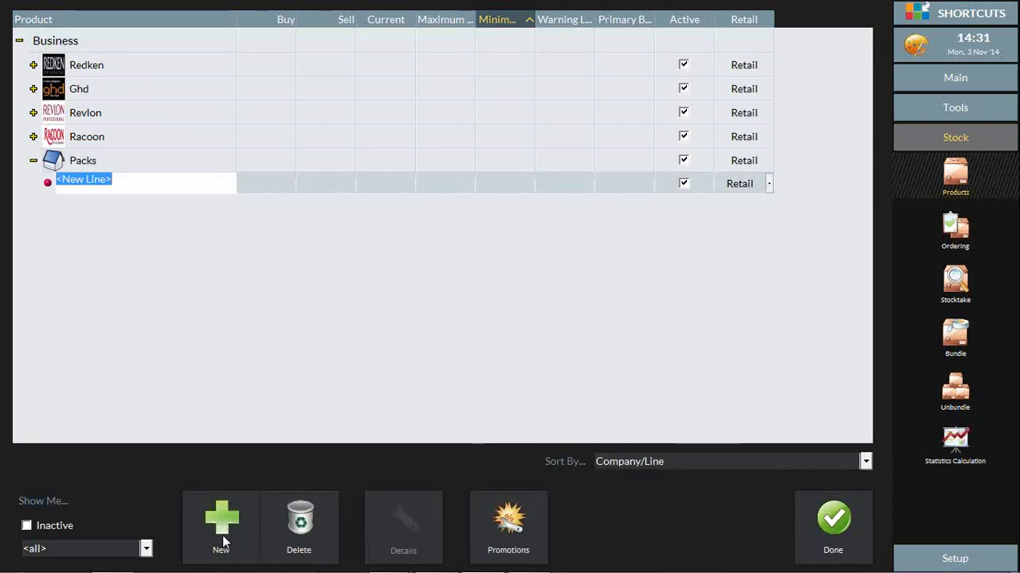
text(Promotiono)
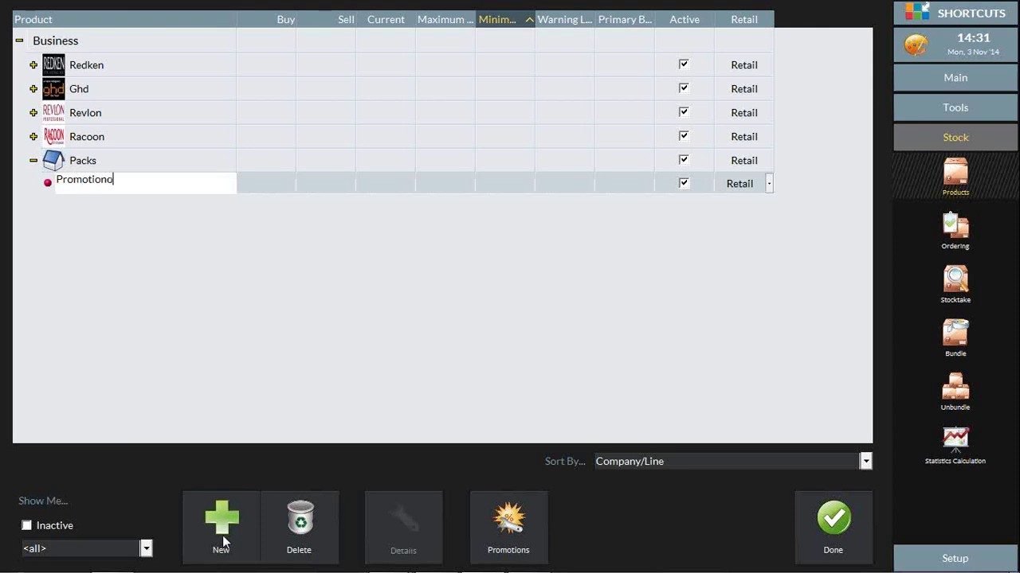
key(BackSpace)
text(al Packs)
Step: Add the product Christmas Pack Smooth to the Promotional Packs line with a sell price of 25.00
click(222, 532)
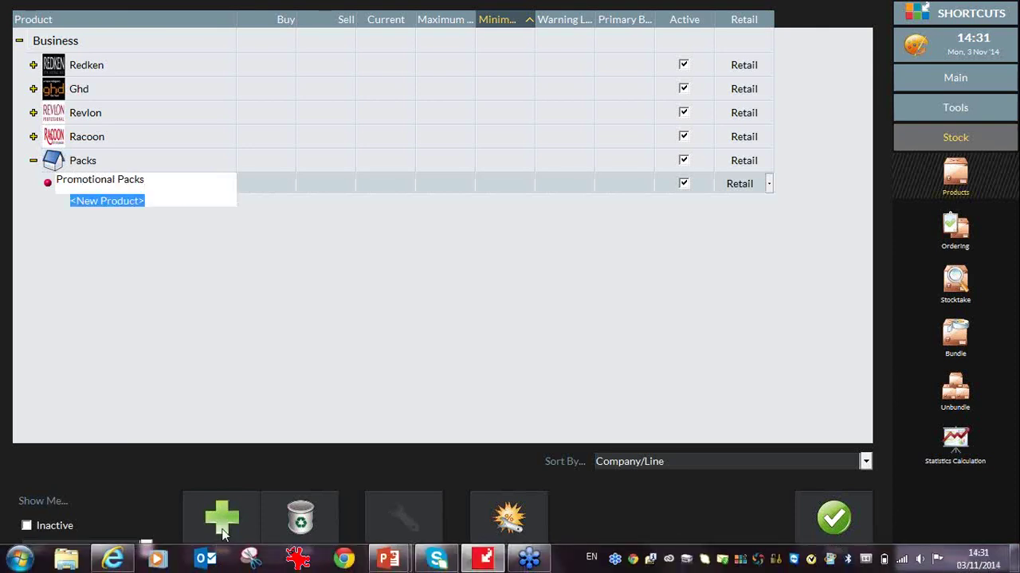
text(Ch)
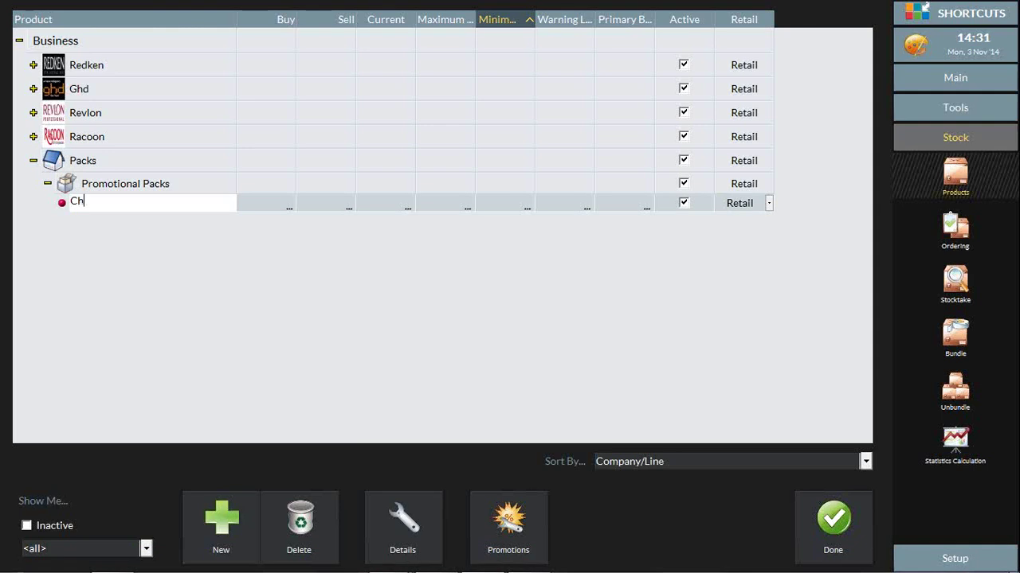
text(ristmas Pack Smooth)
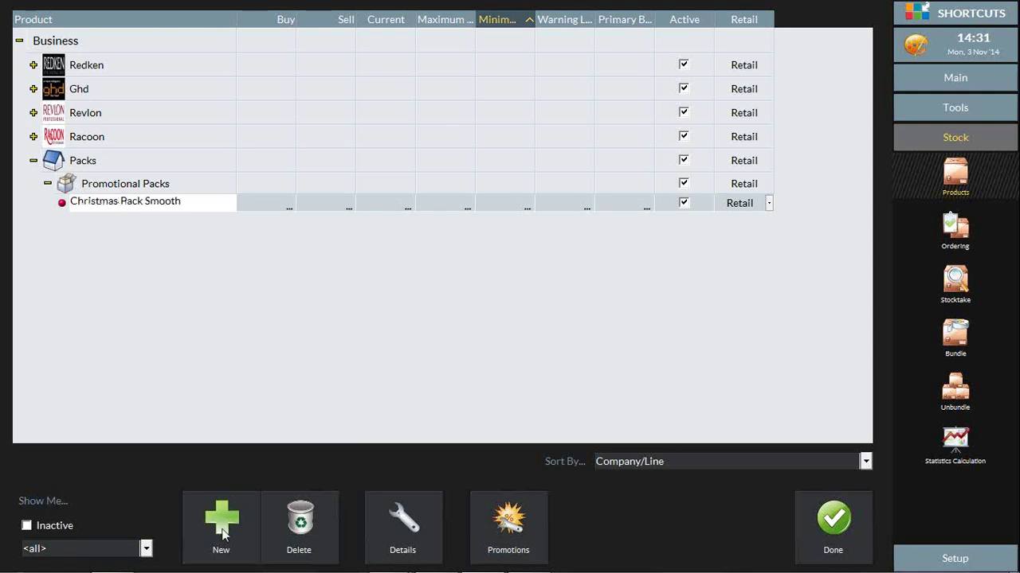
click(337, 205)
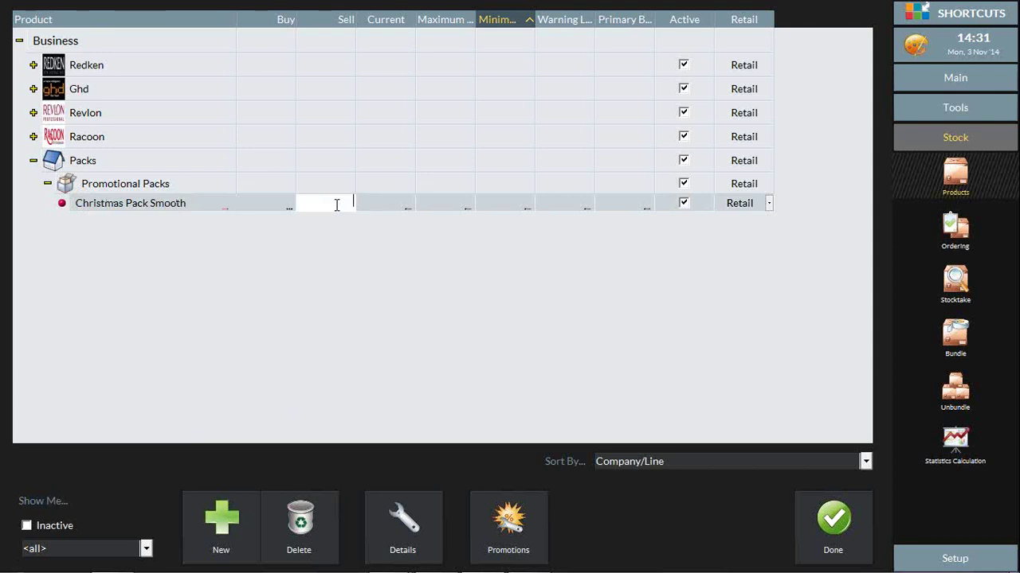
text(25.00)
key(Return)
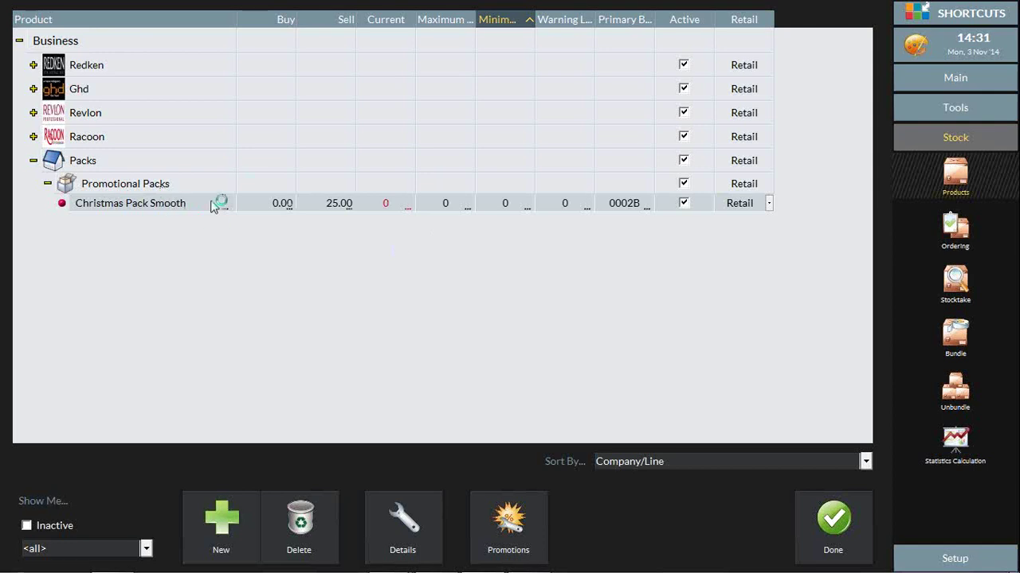
Step: Start a product bundle and add Ghd Nurture Shampoo from Step 1 Shampoo to the products being bundled
click(956, 338)
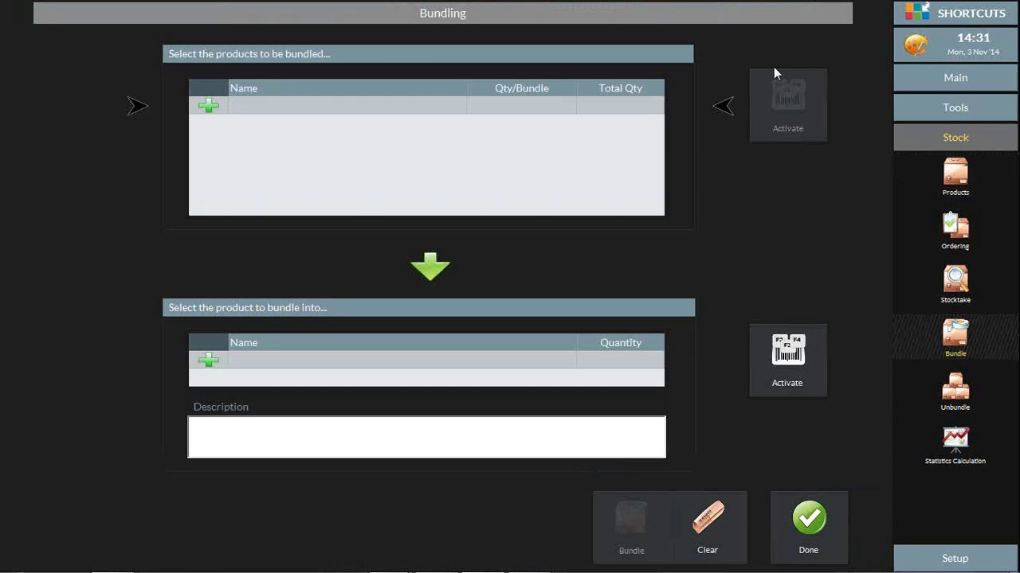
click(209, 107)
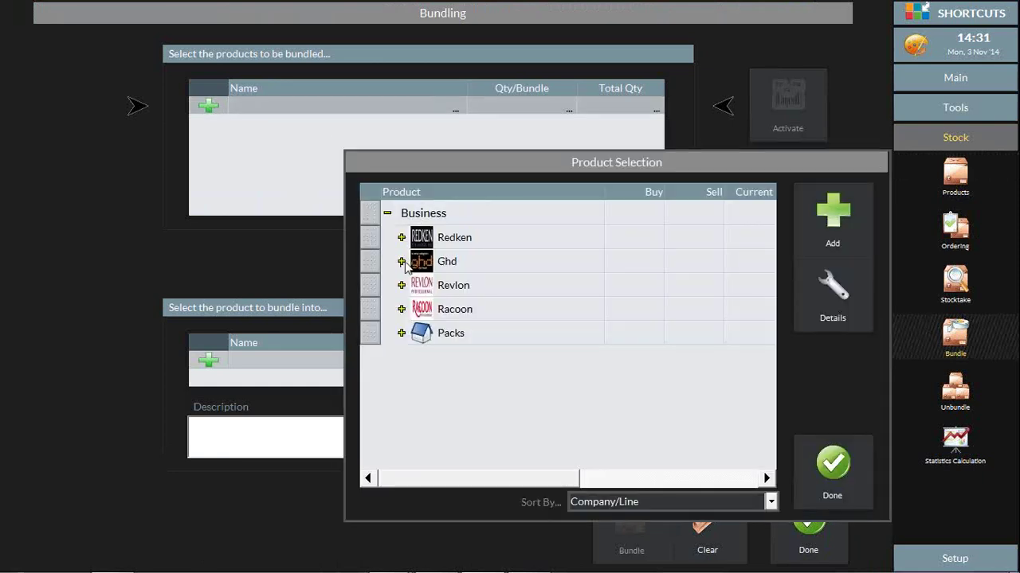
click(403, 263)
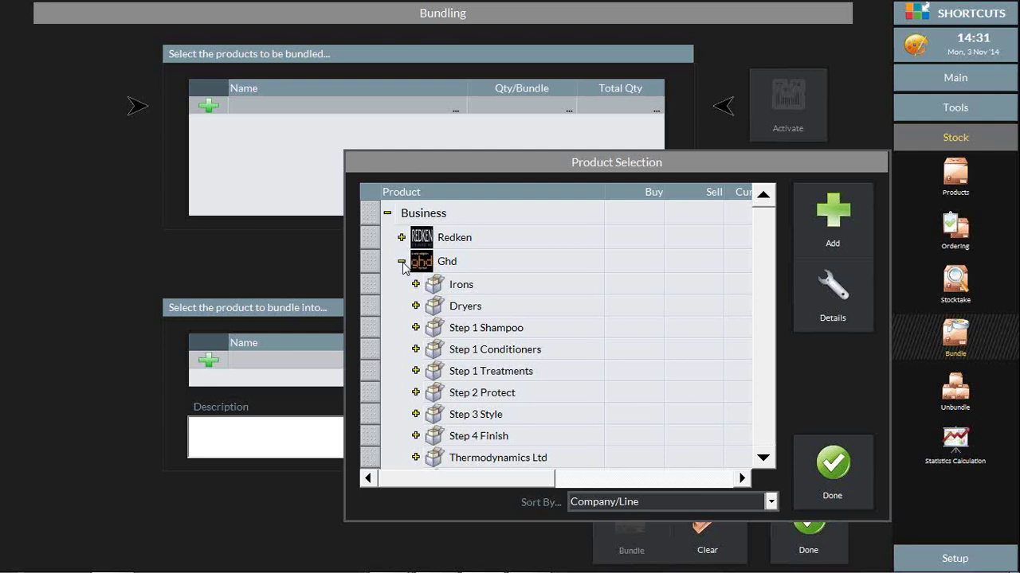
click(416, 328)
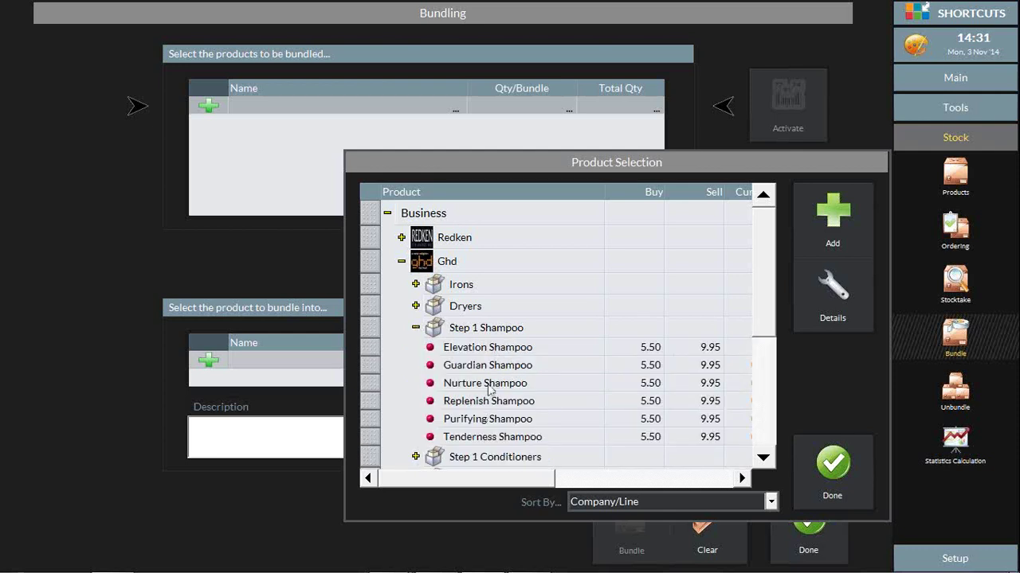
click(490, 386)
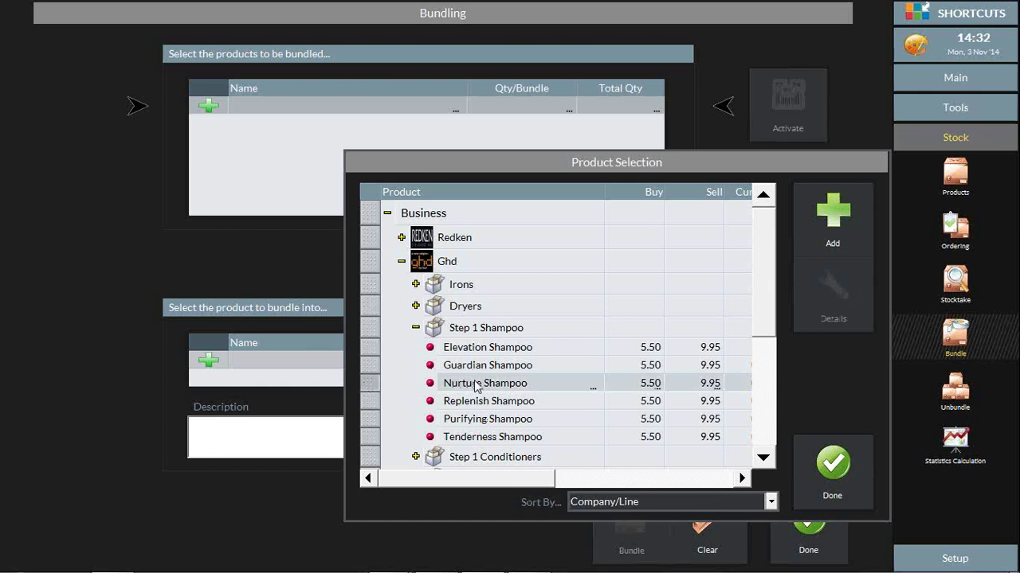
click(842, 228)
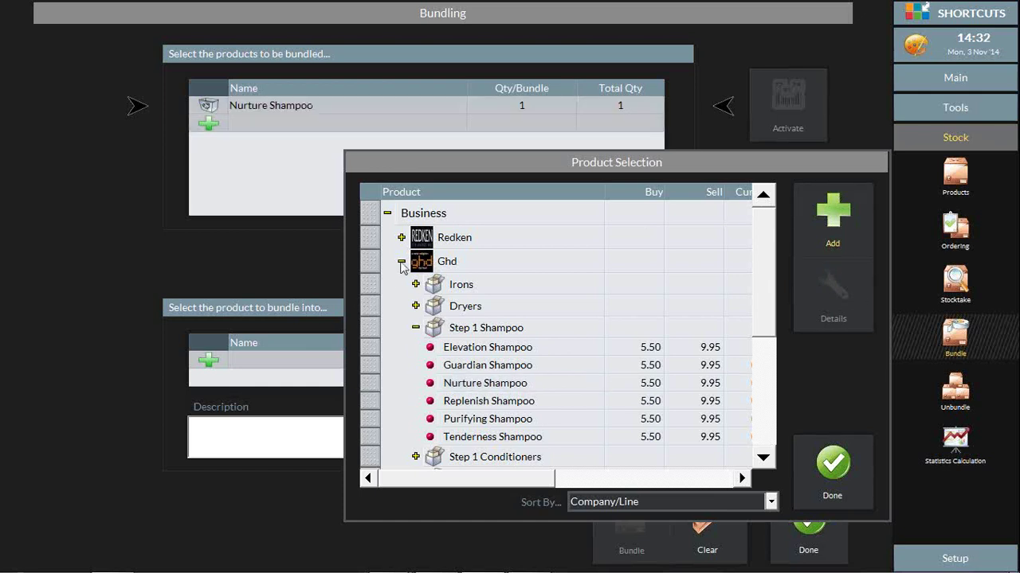
Step: Add Ghd Nurture Conditioner from Step 1 Conditioners to the products being bundled
click(415, 327)
click(415, 349)
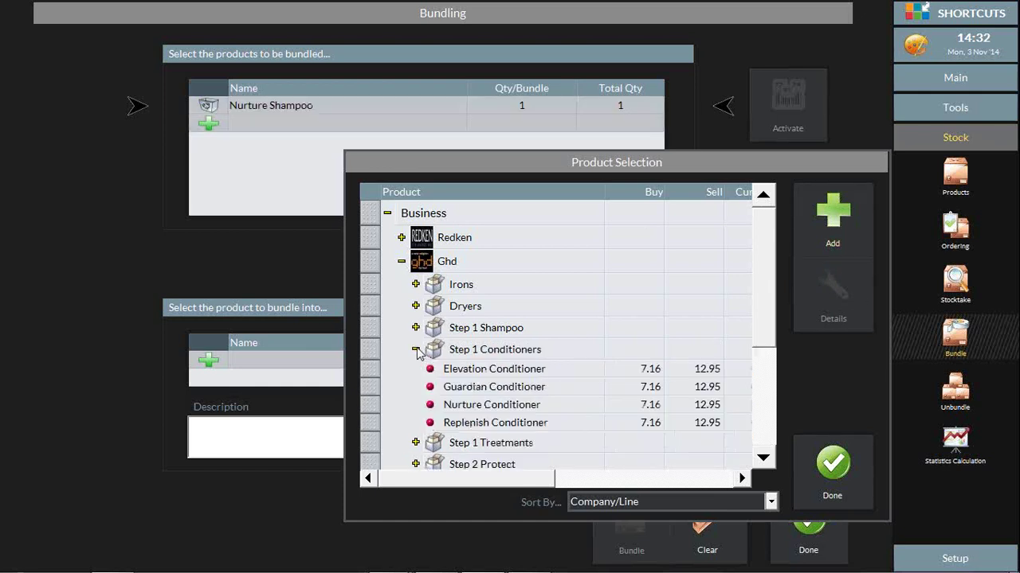
click(524, 375)
click(516, 408)
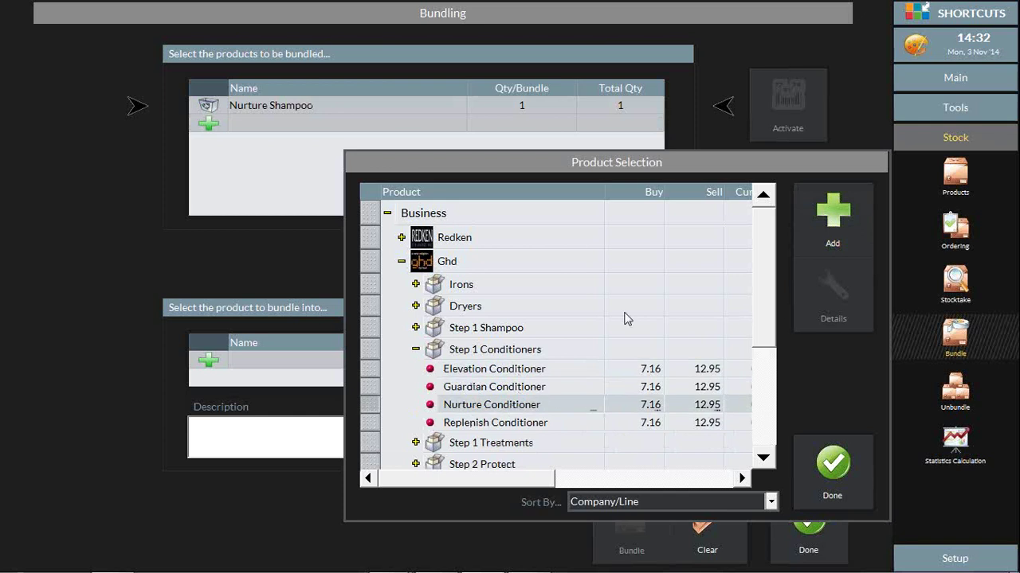
click(832, 227)
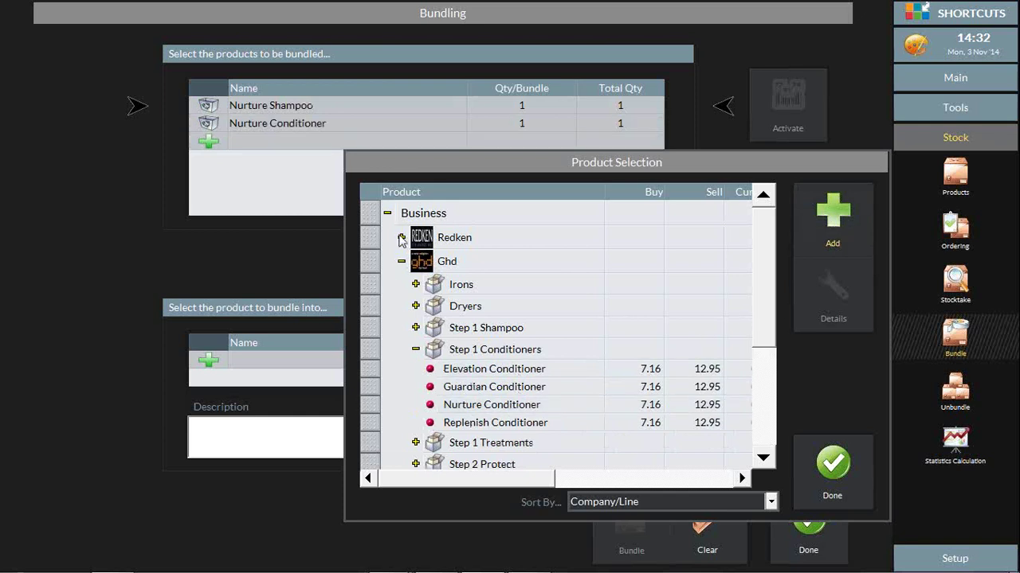
click(401, 261)
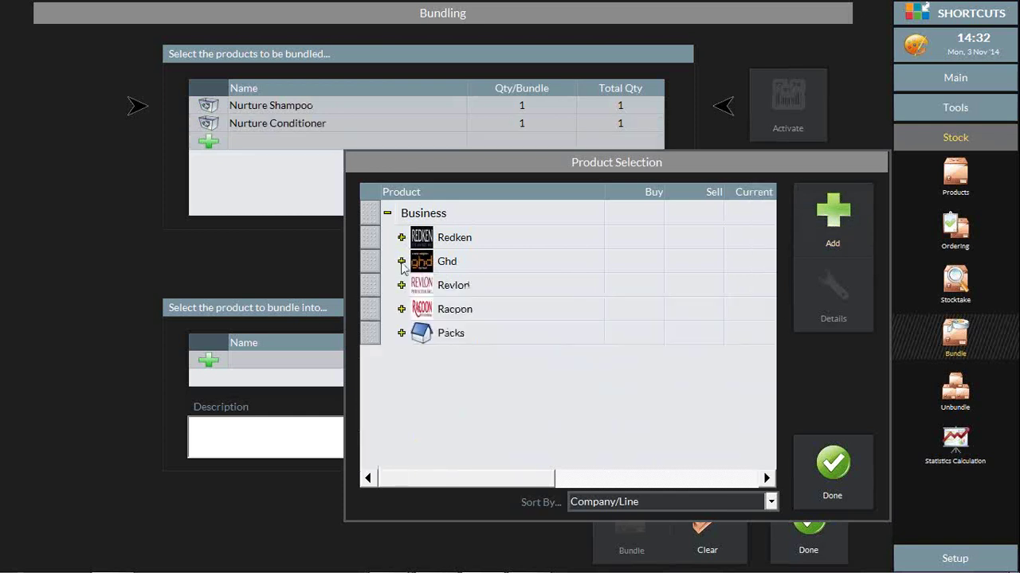
Step: Add Xtend Thermal Defence 150ml from Racoon's Retail line to the products being bundled and finish the product selection
click(402, 309)
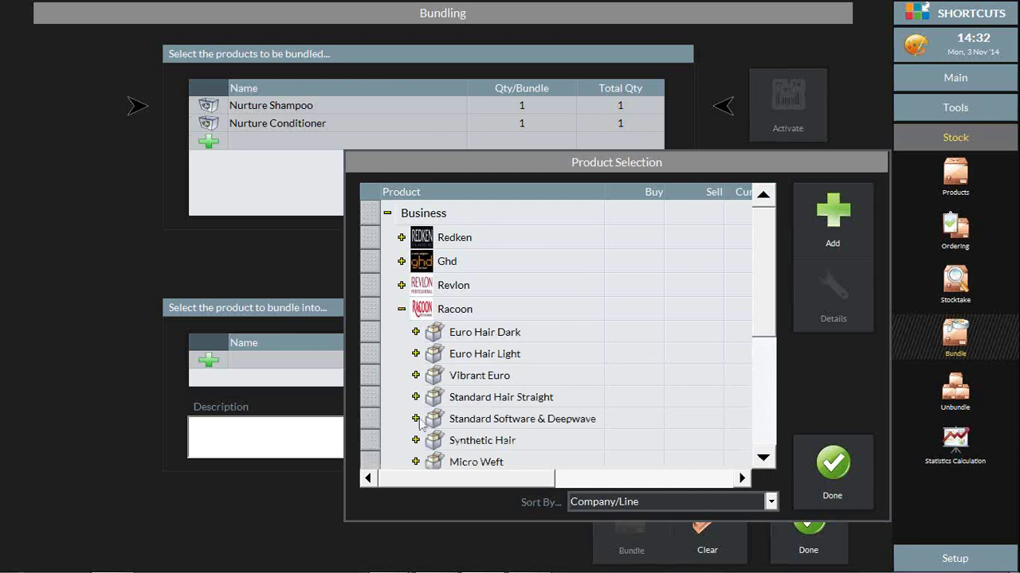
drag(766, 292, 757, 399)
click(416, 373)
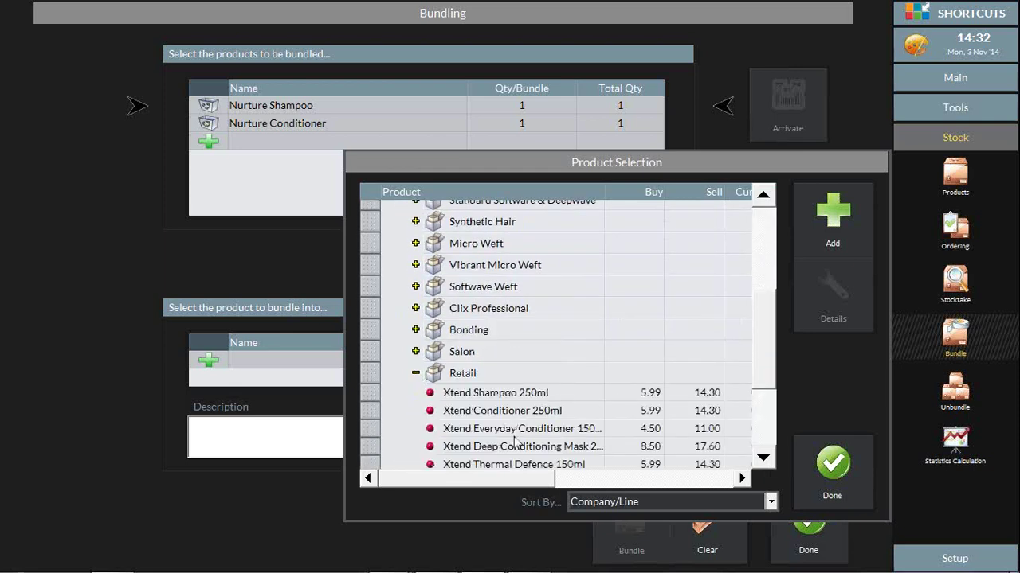
drag(770, 377, 753, 405)
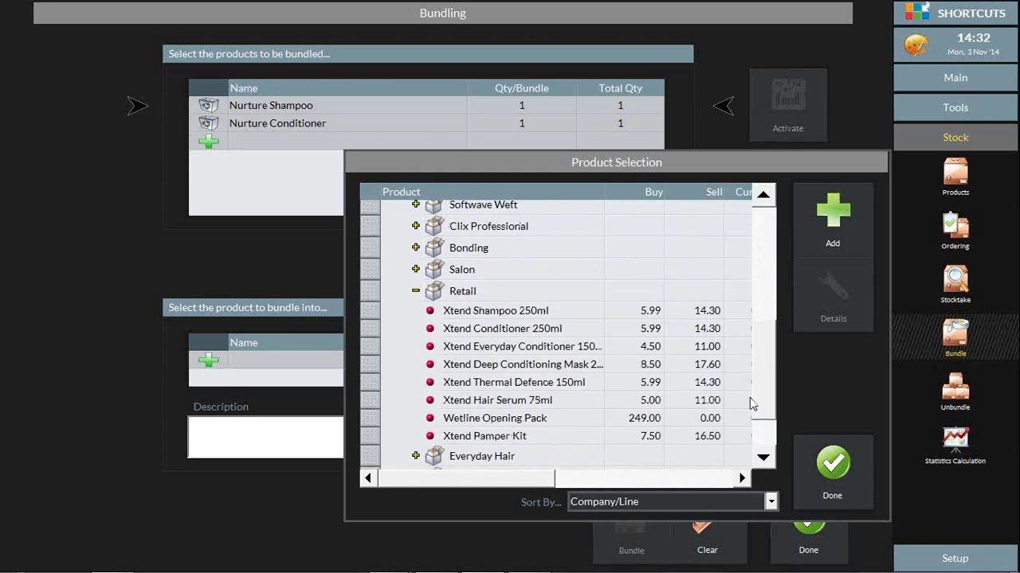
click(516, 388)
click(828, 236)
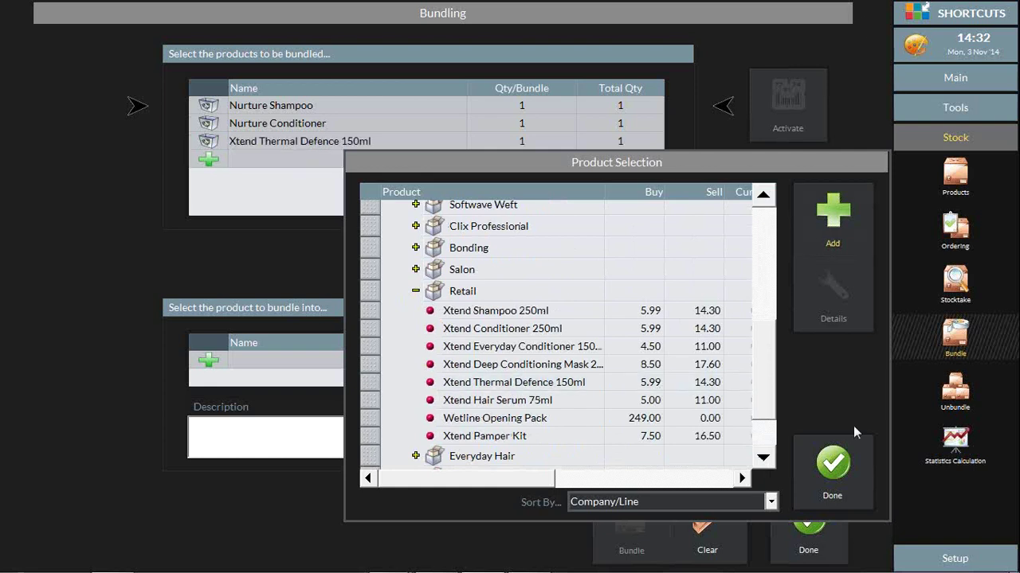
click(859, 480)
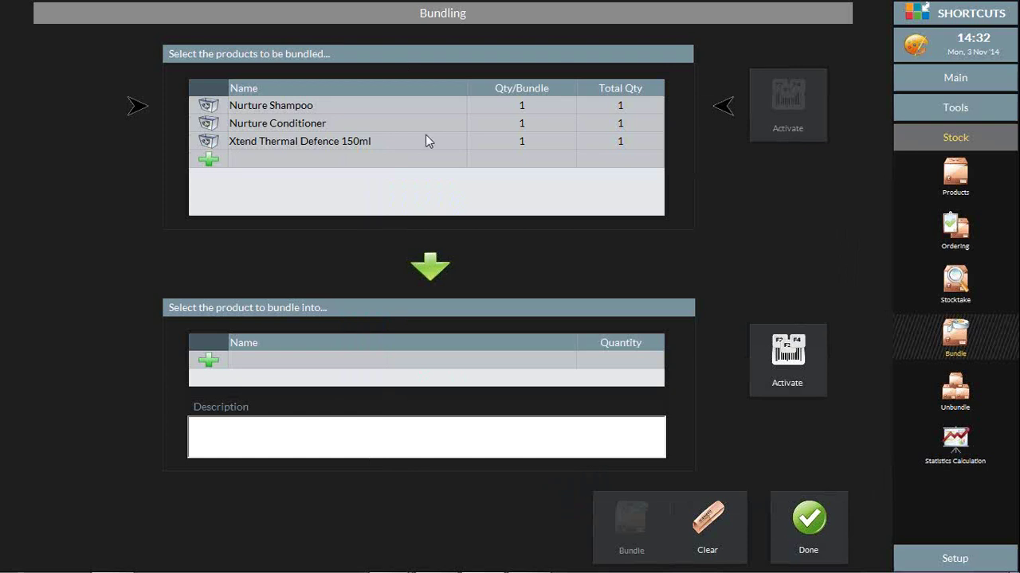
Step: Set the quantity per bundle to 4 for Nurture Shampoo, Nurture Conditioner and Xtend Thermal Defence 150ml
click(554, 107)
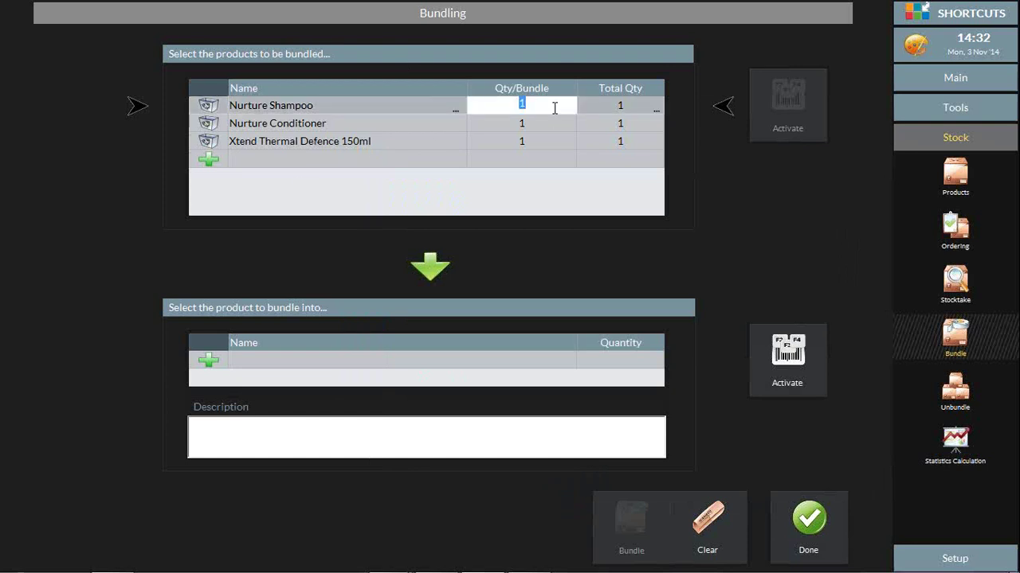
text(4)
click(540, 120)
text(4)
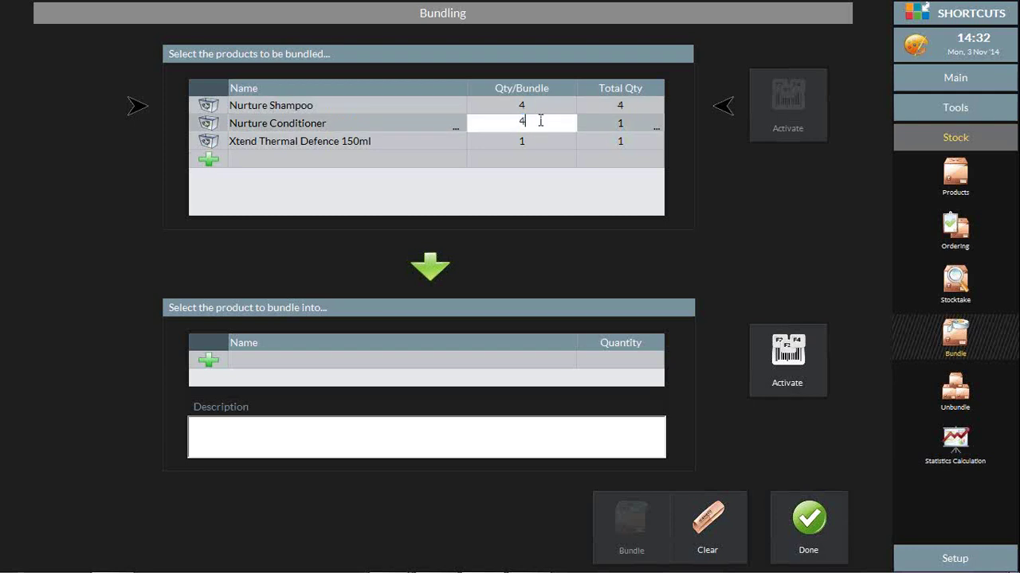
click(532, 143)
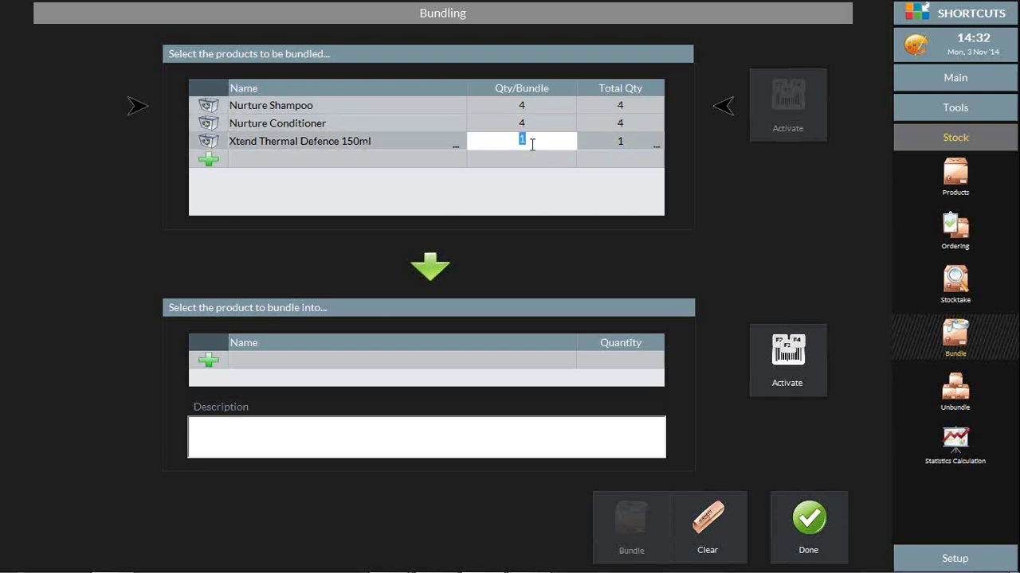
text(4)
click(538, 184)
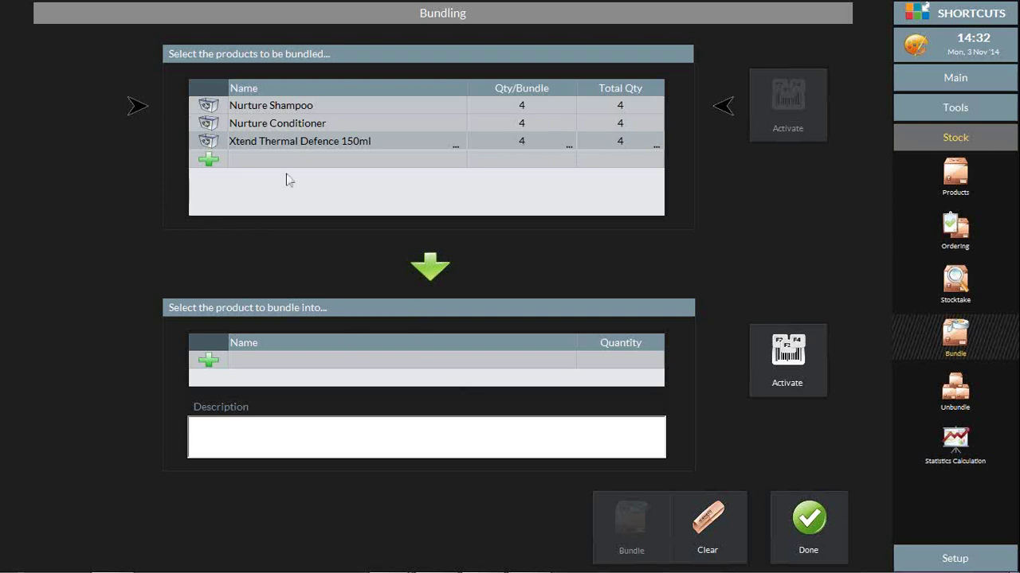
Step: Choose Christmas Pack Smooth from the Promotional Packs line as the product to bundle into
click(208, 360)
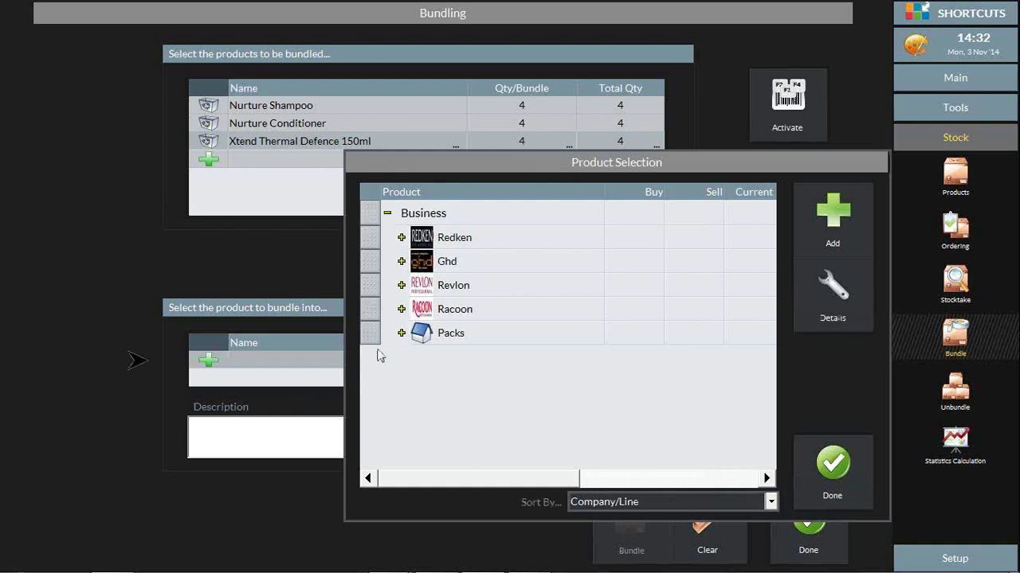
click(401, 333)
click(416, 357)
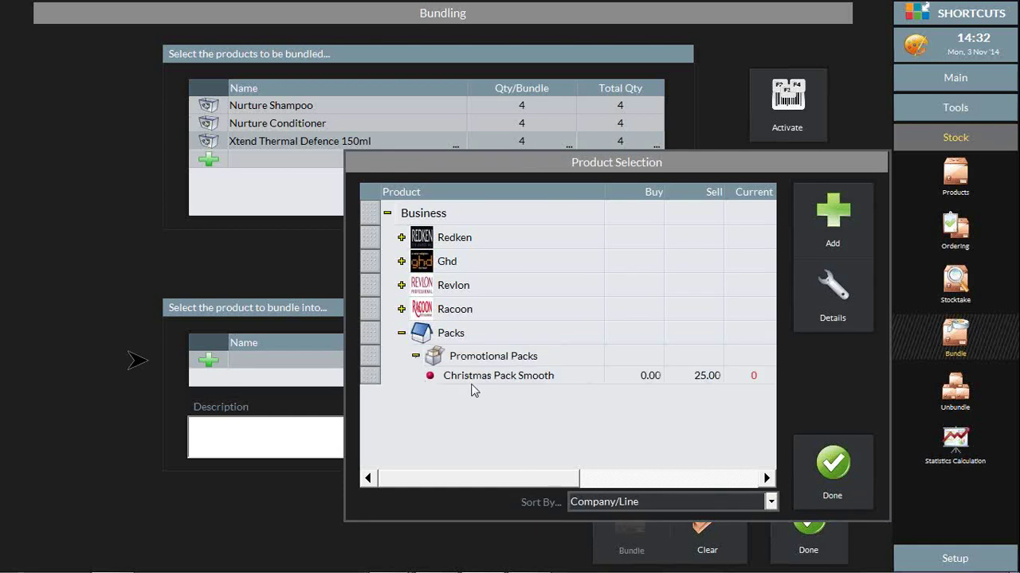
click(475, 383)
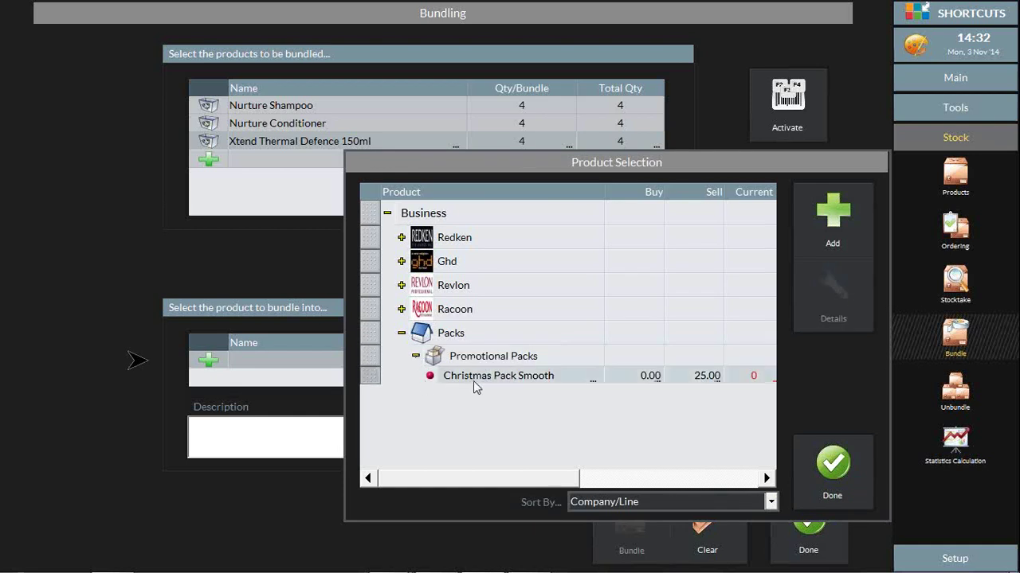
click(852, 216)
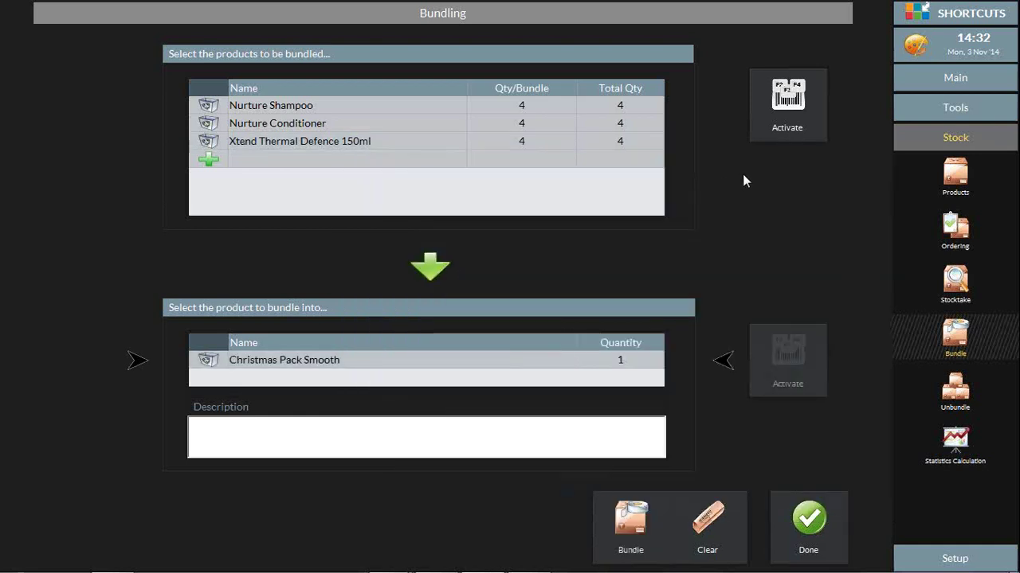
Step: Set the Christmas Pack Smooth quantity to 4 and create the bundles
click(636, 360)
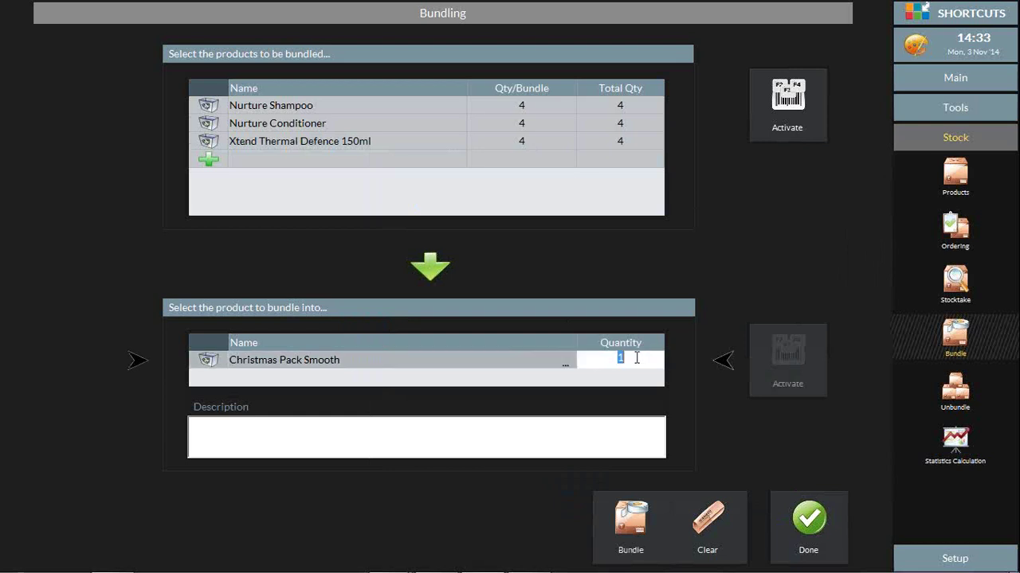
text(4)
click(637, 383)
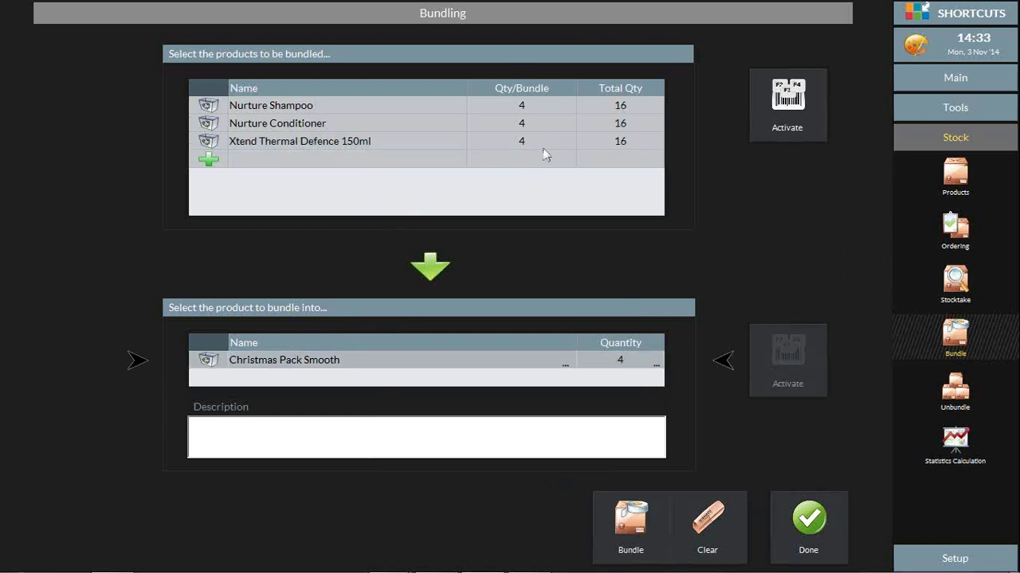
click(638, 523)
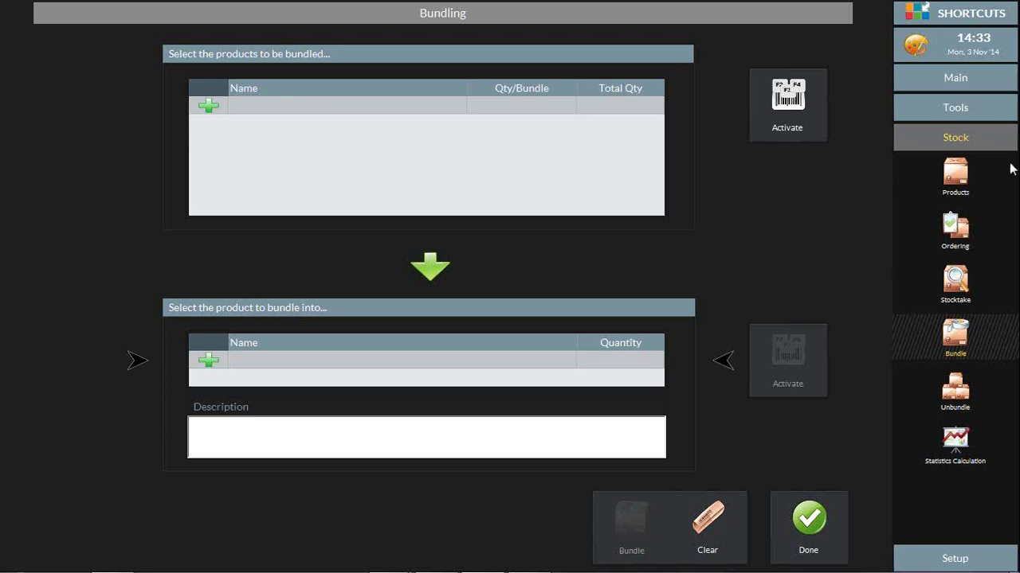
Step: Reload the product list and check the current stock level of Christmas Pack Smooth under Promotional Packs
click(963, 182)
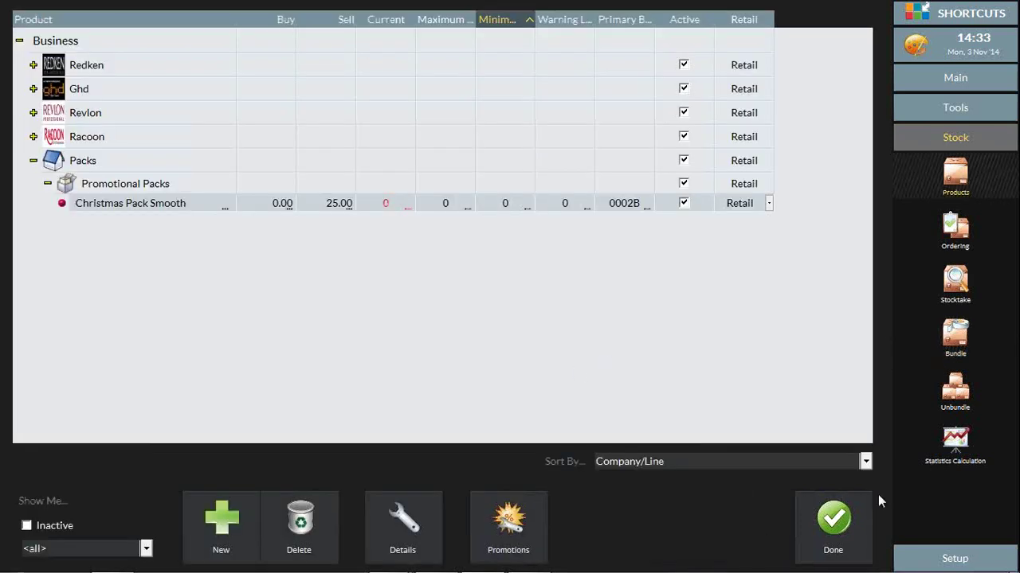
click(838, 525)
click(955, 180)
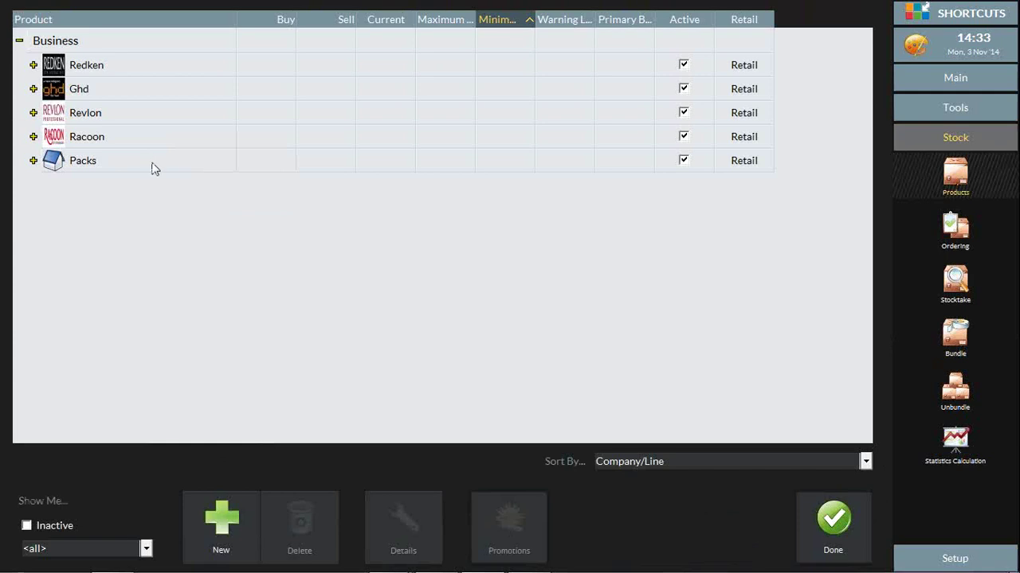
click(33, 161)
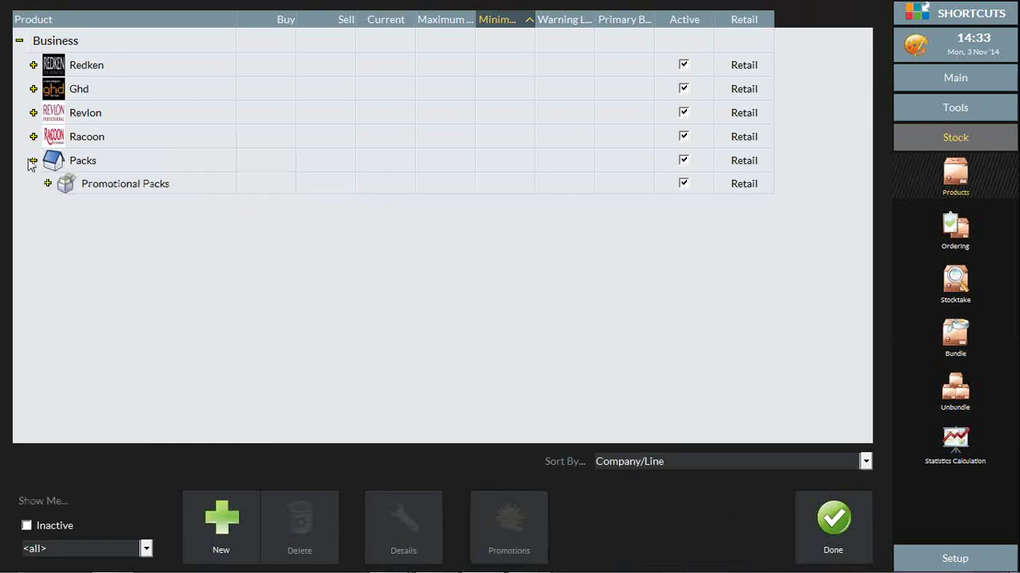
click(48, 183)
click(395, 209)
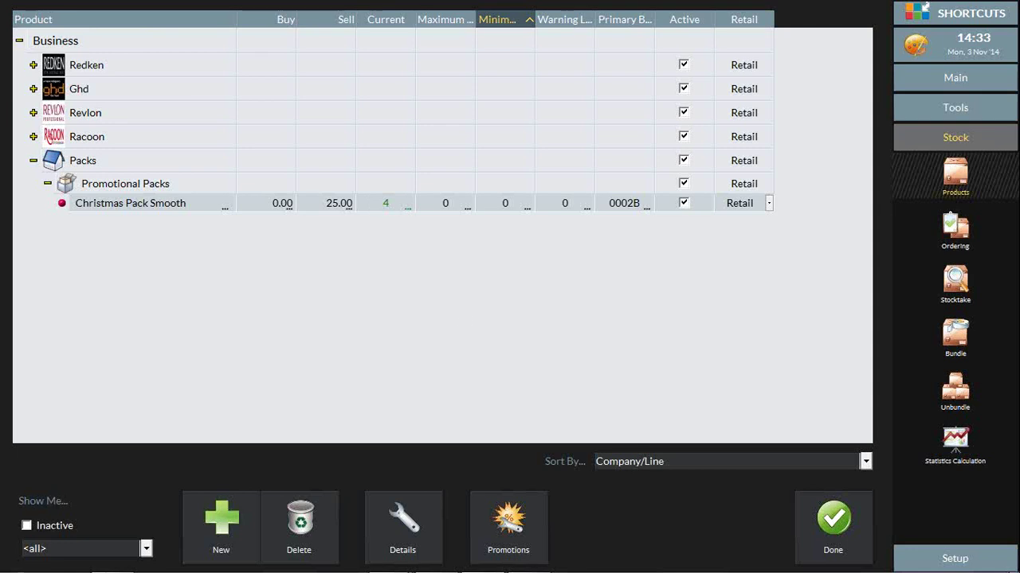
mouse_move(356, 564)
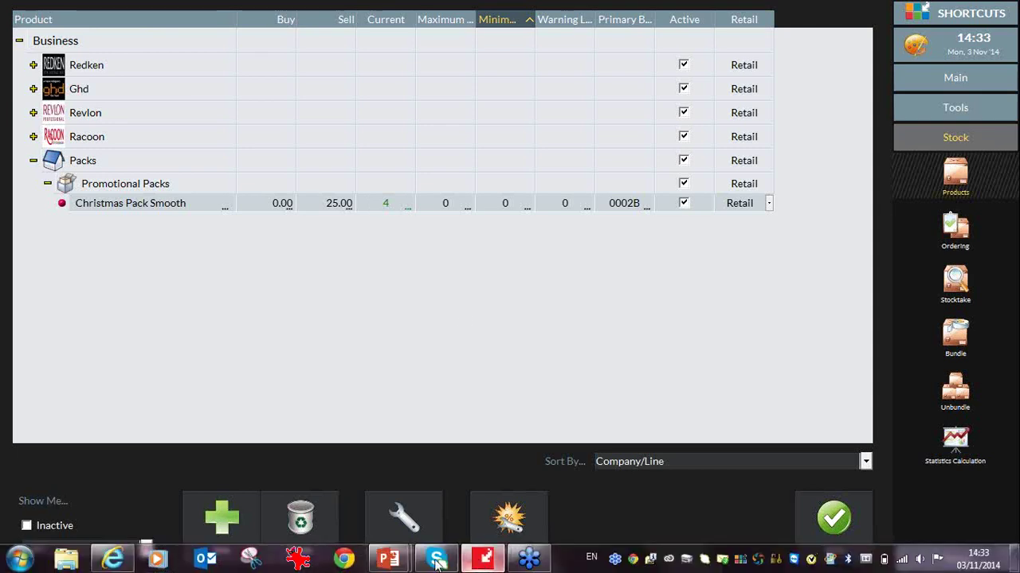
mouse_move(388, 560)
click(487, 490)
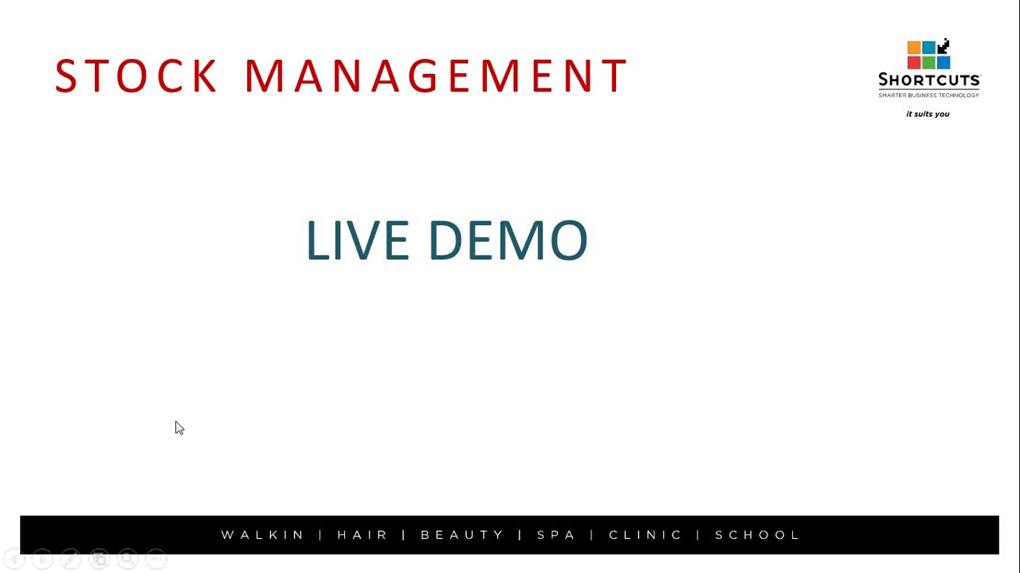
click(43, 561)
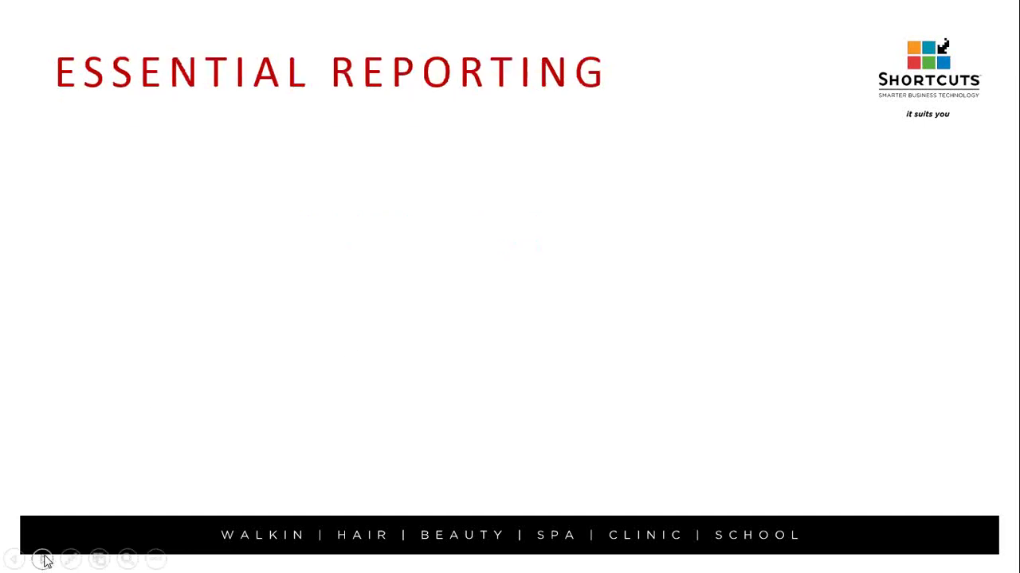
click(42, 561)
click(828, 250)
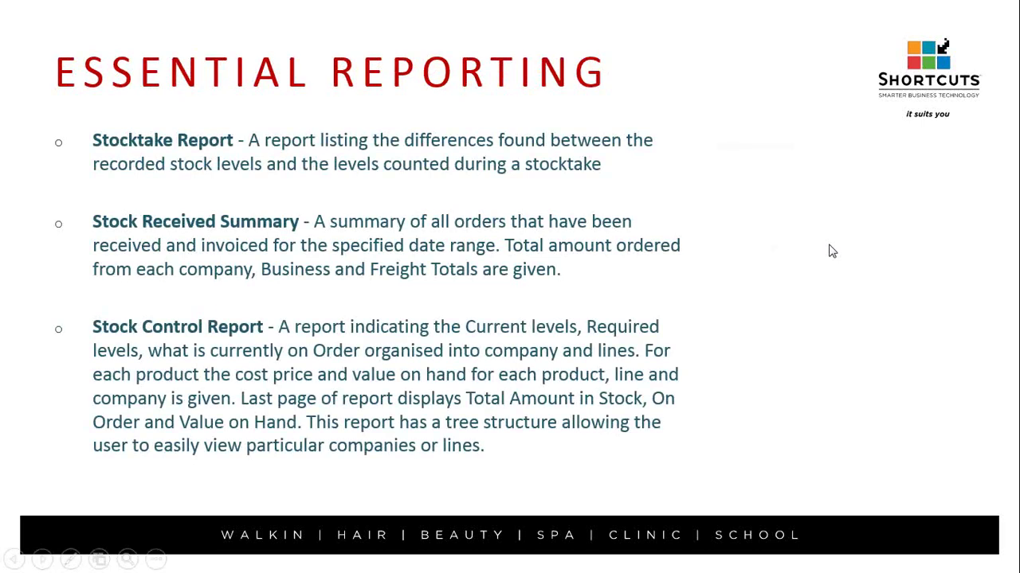
click(829, 250)
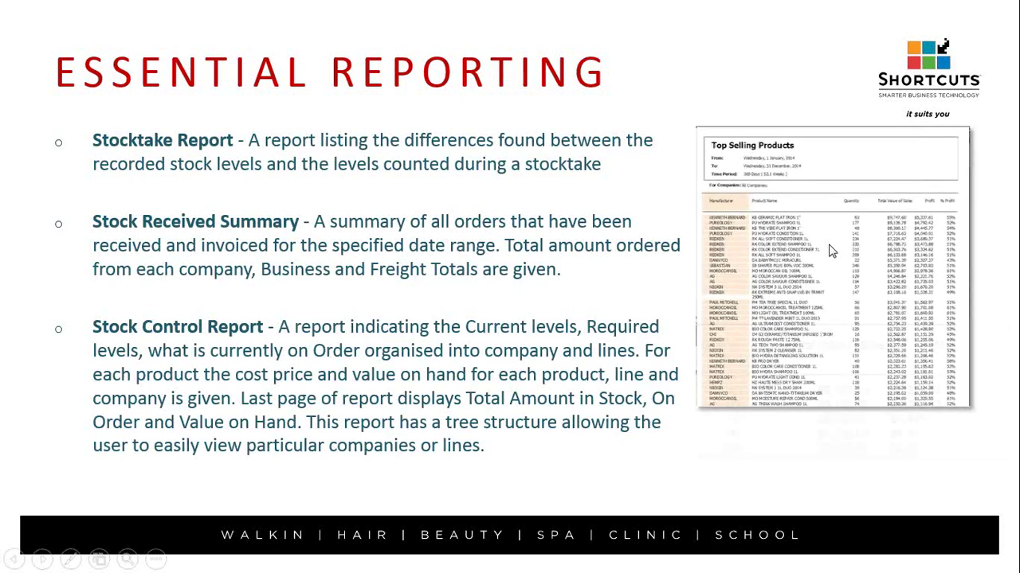